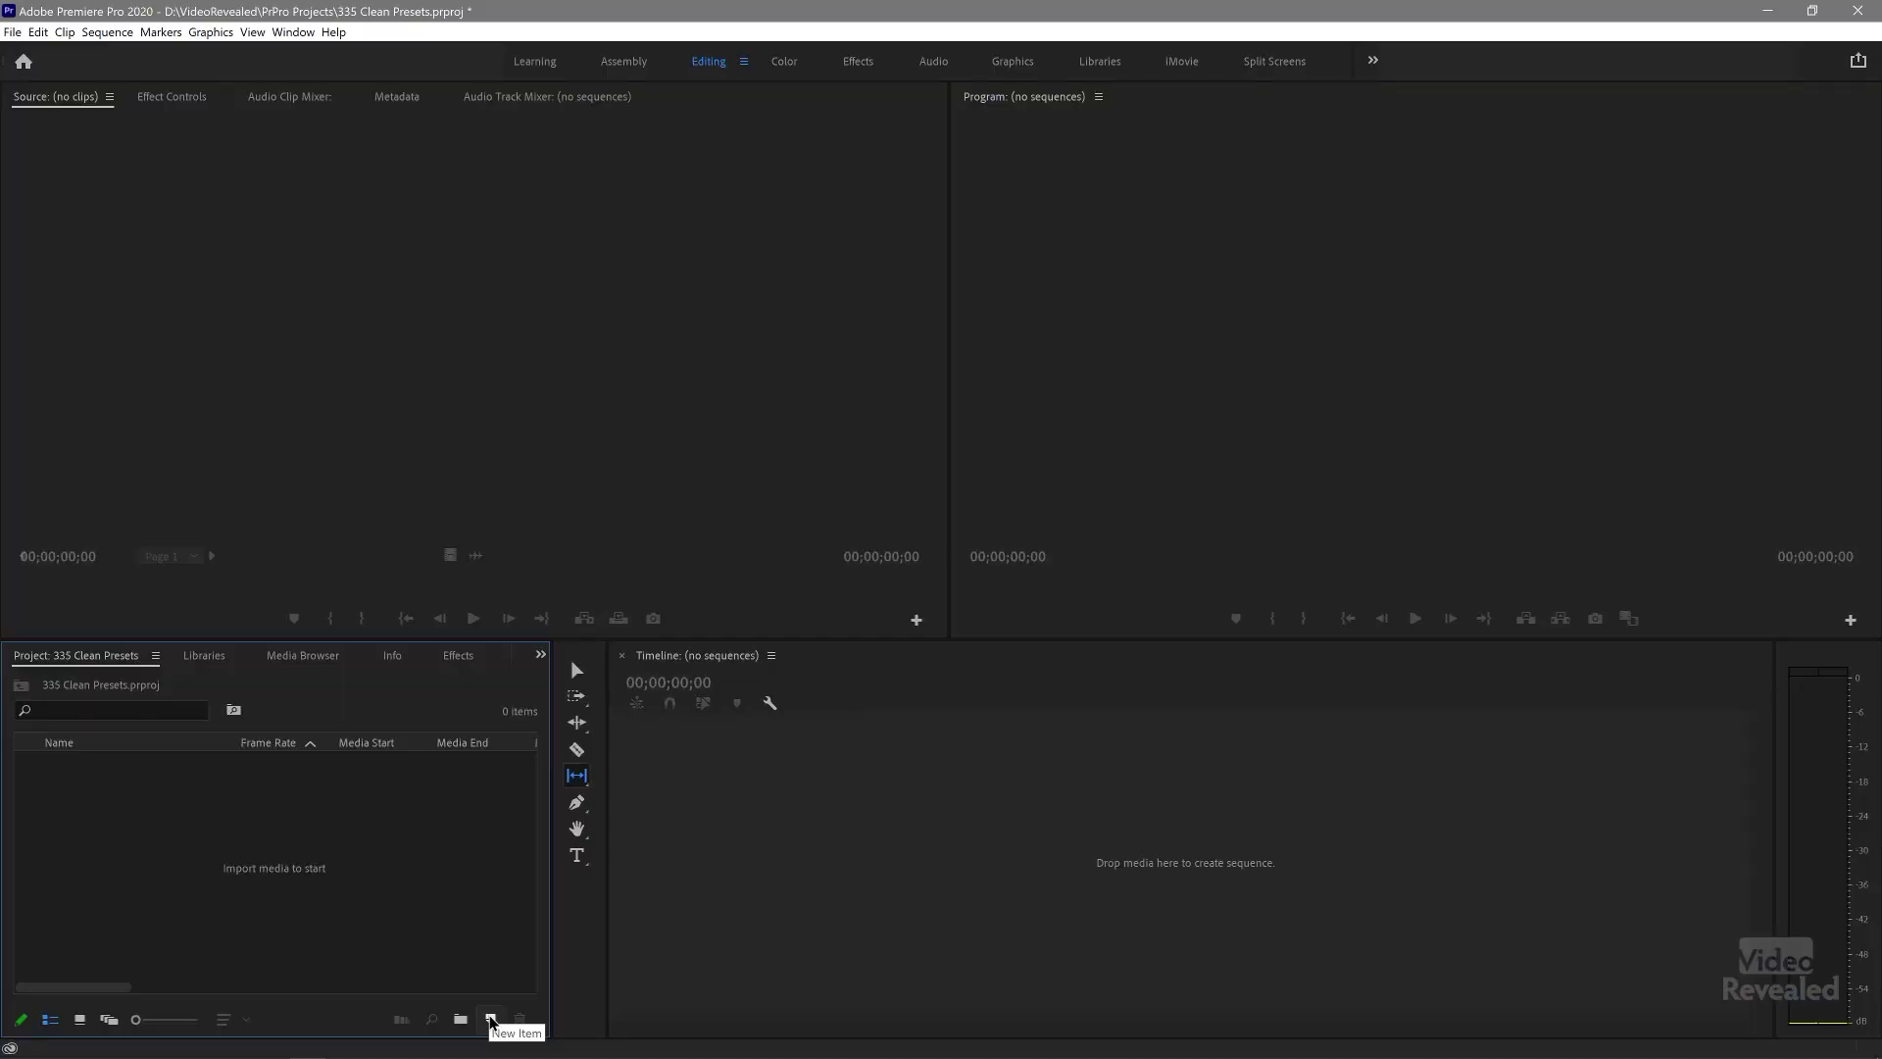
Open the New Sequence dialog to look over the sequence presets currently available
{"action": "left_click", "coordinate": [491, 1018]}
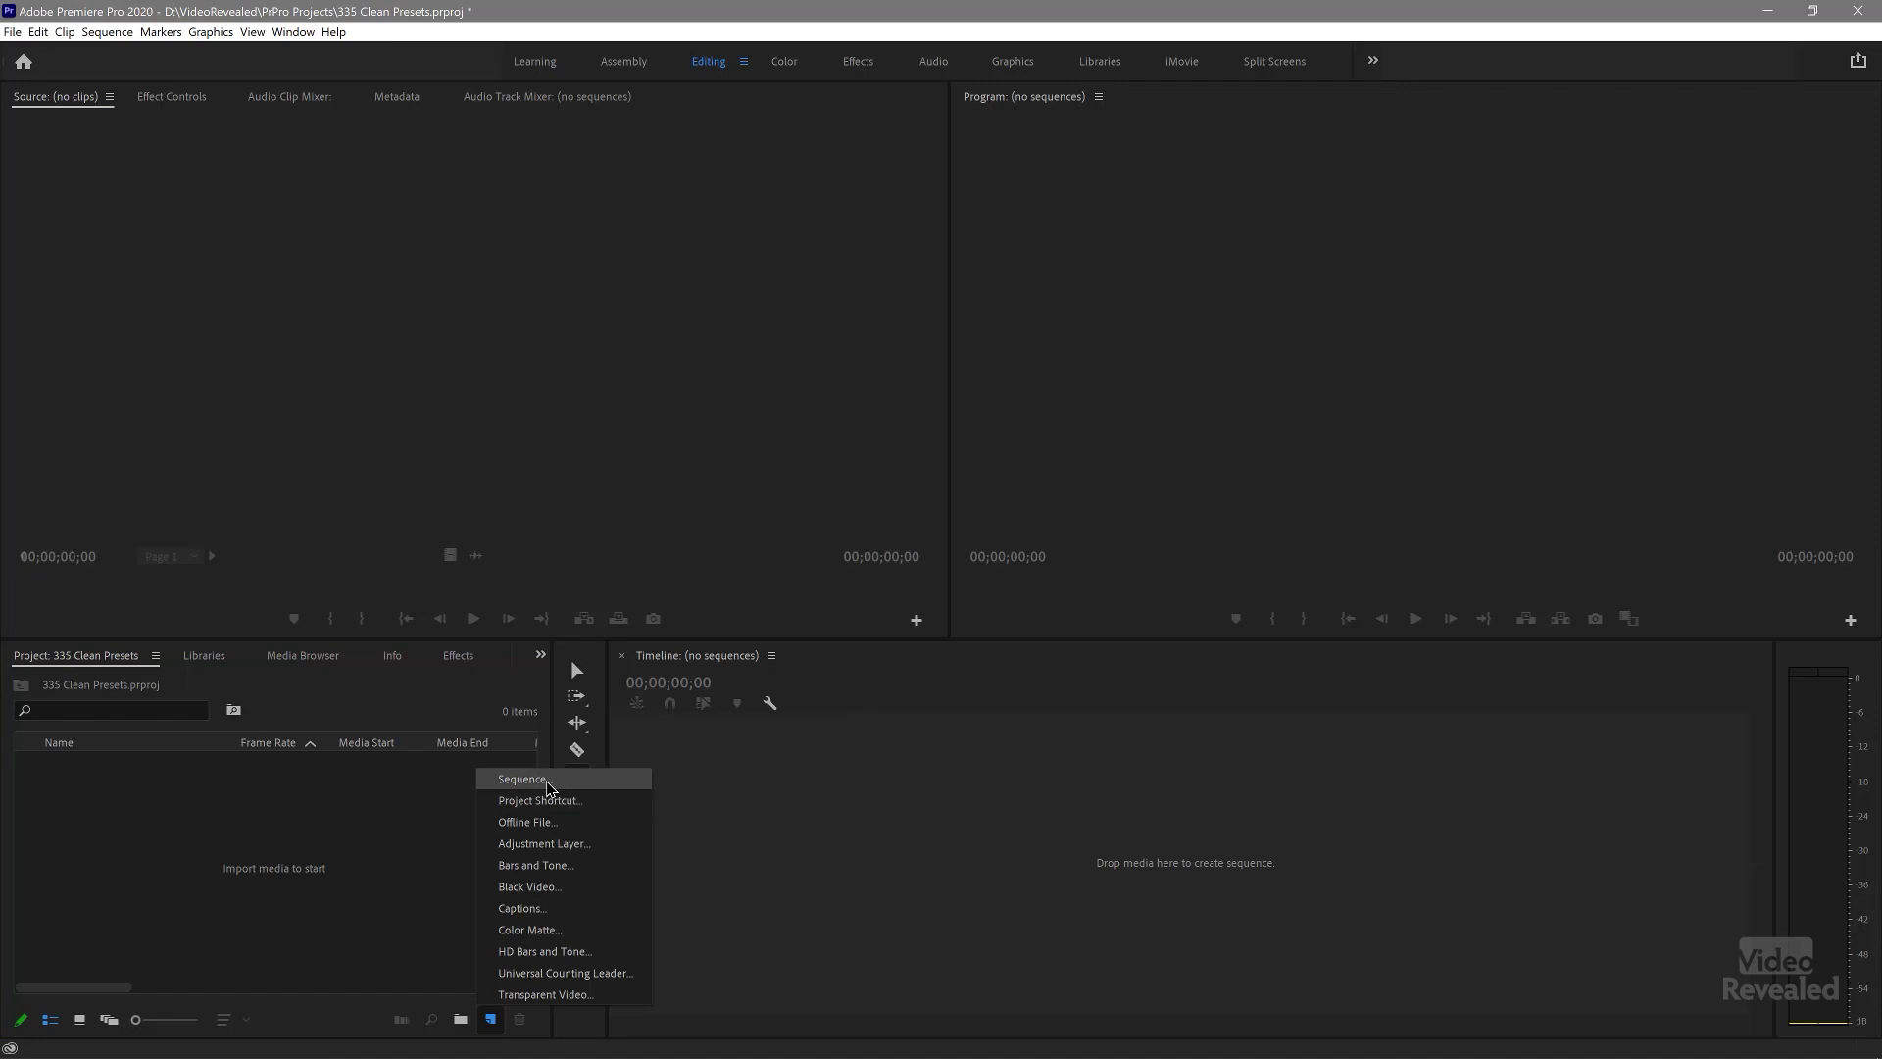
{"action": "left_click", "coordinate": [12, 32]}
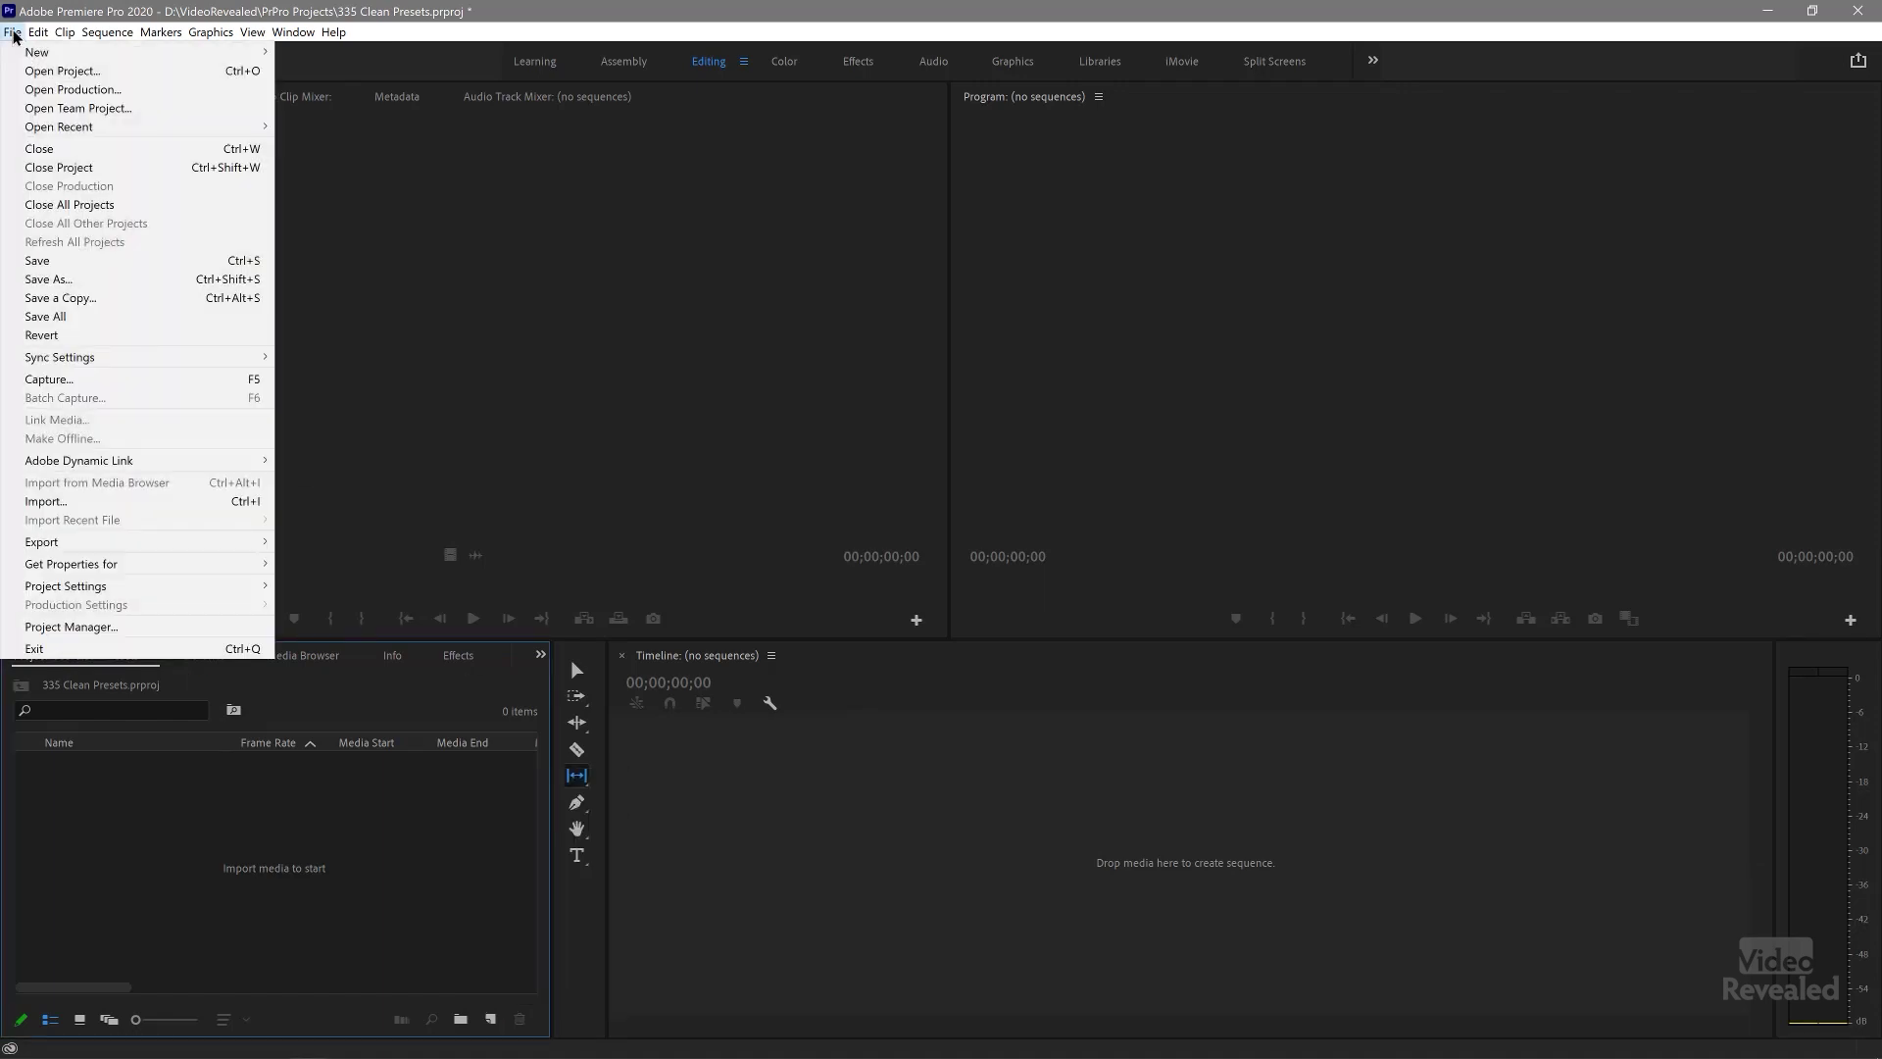
{"action": "mouse_move", "coordinate": [24, 55]}
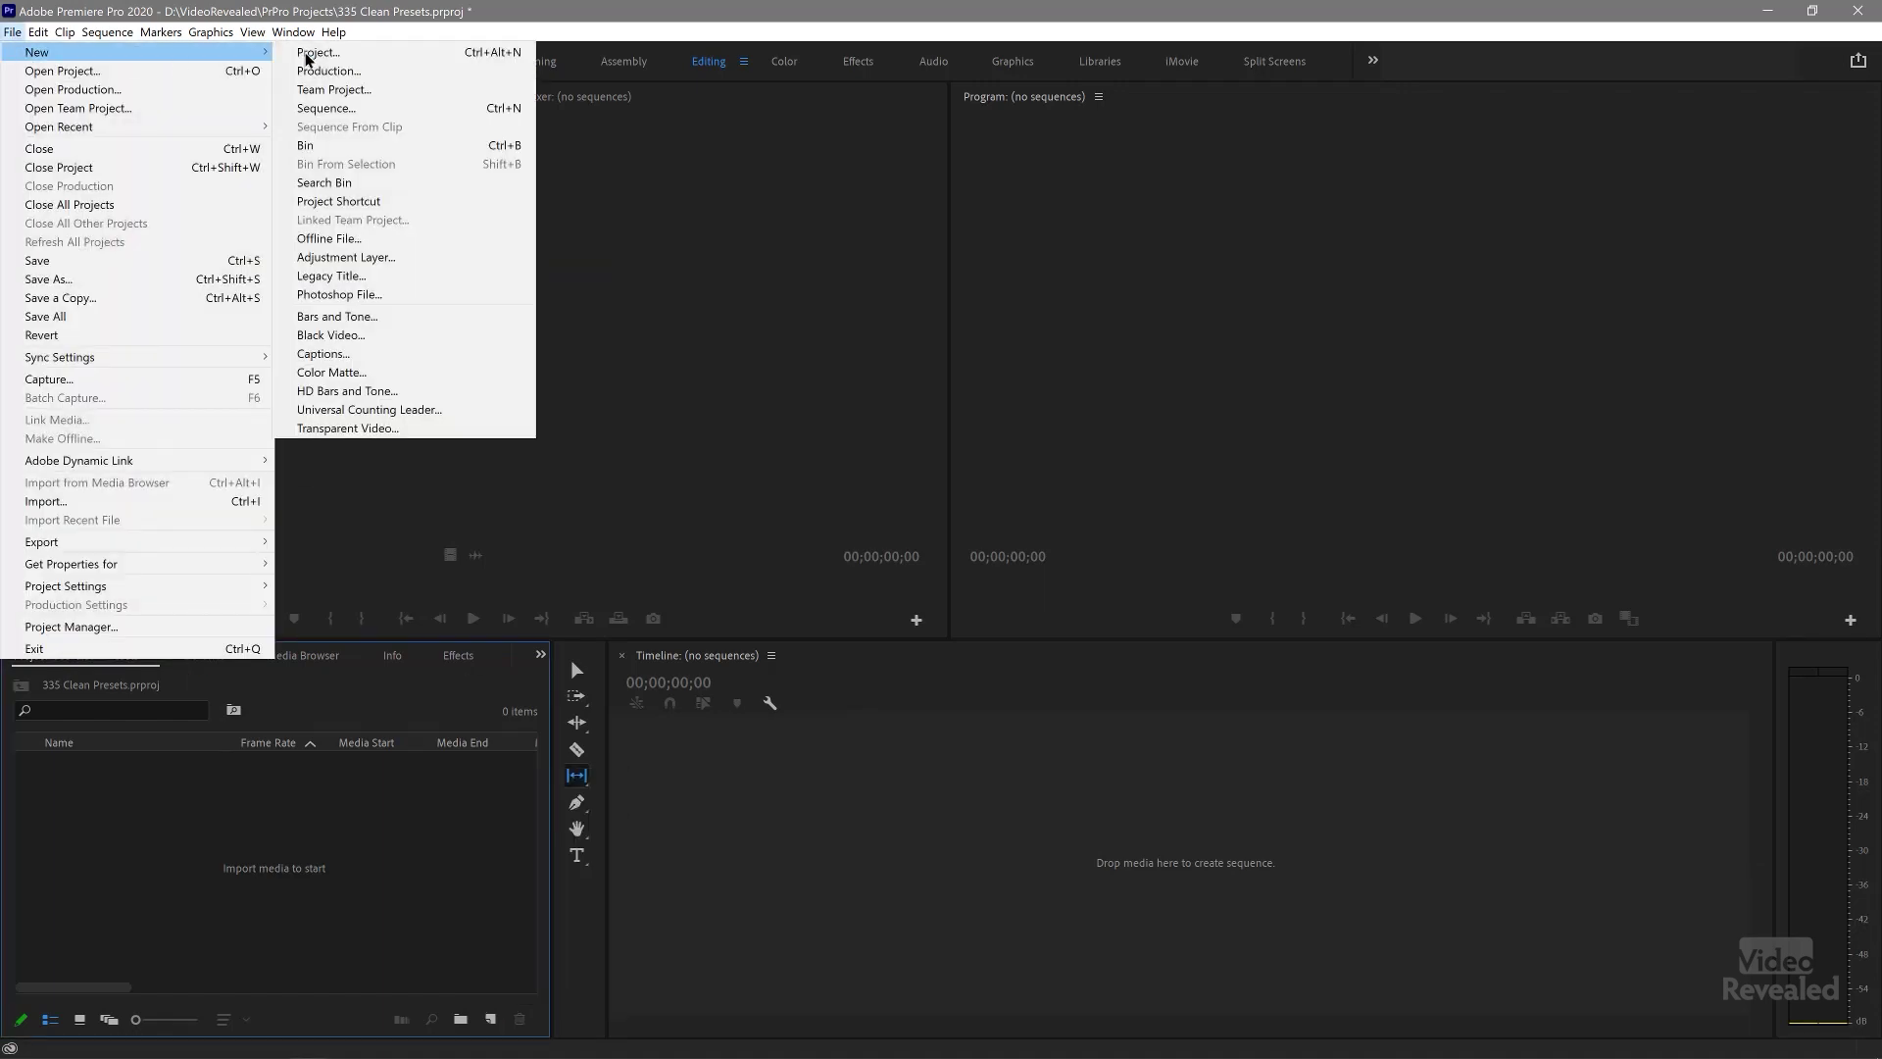
{"action": "left_click", "coordinate": [384, 113]}
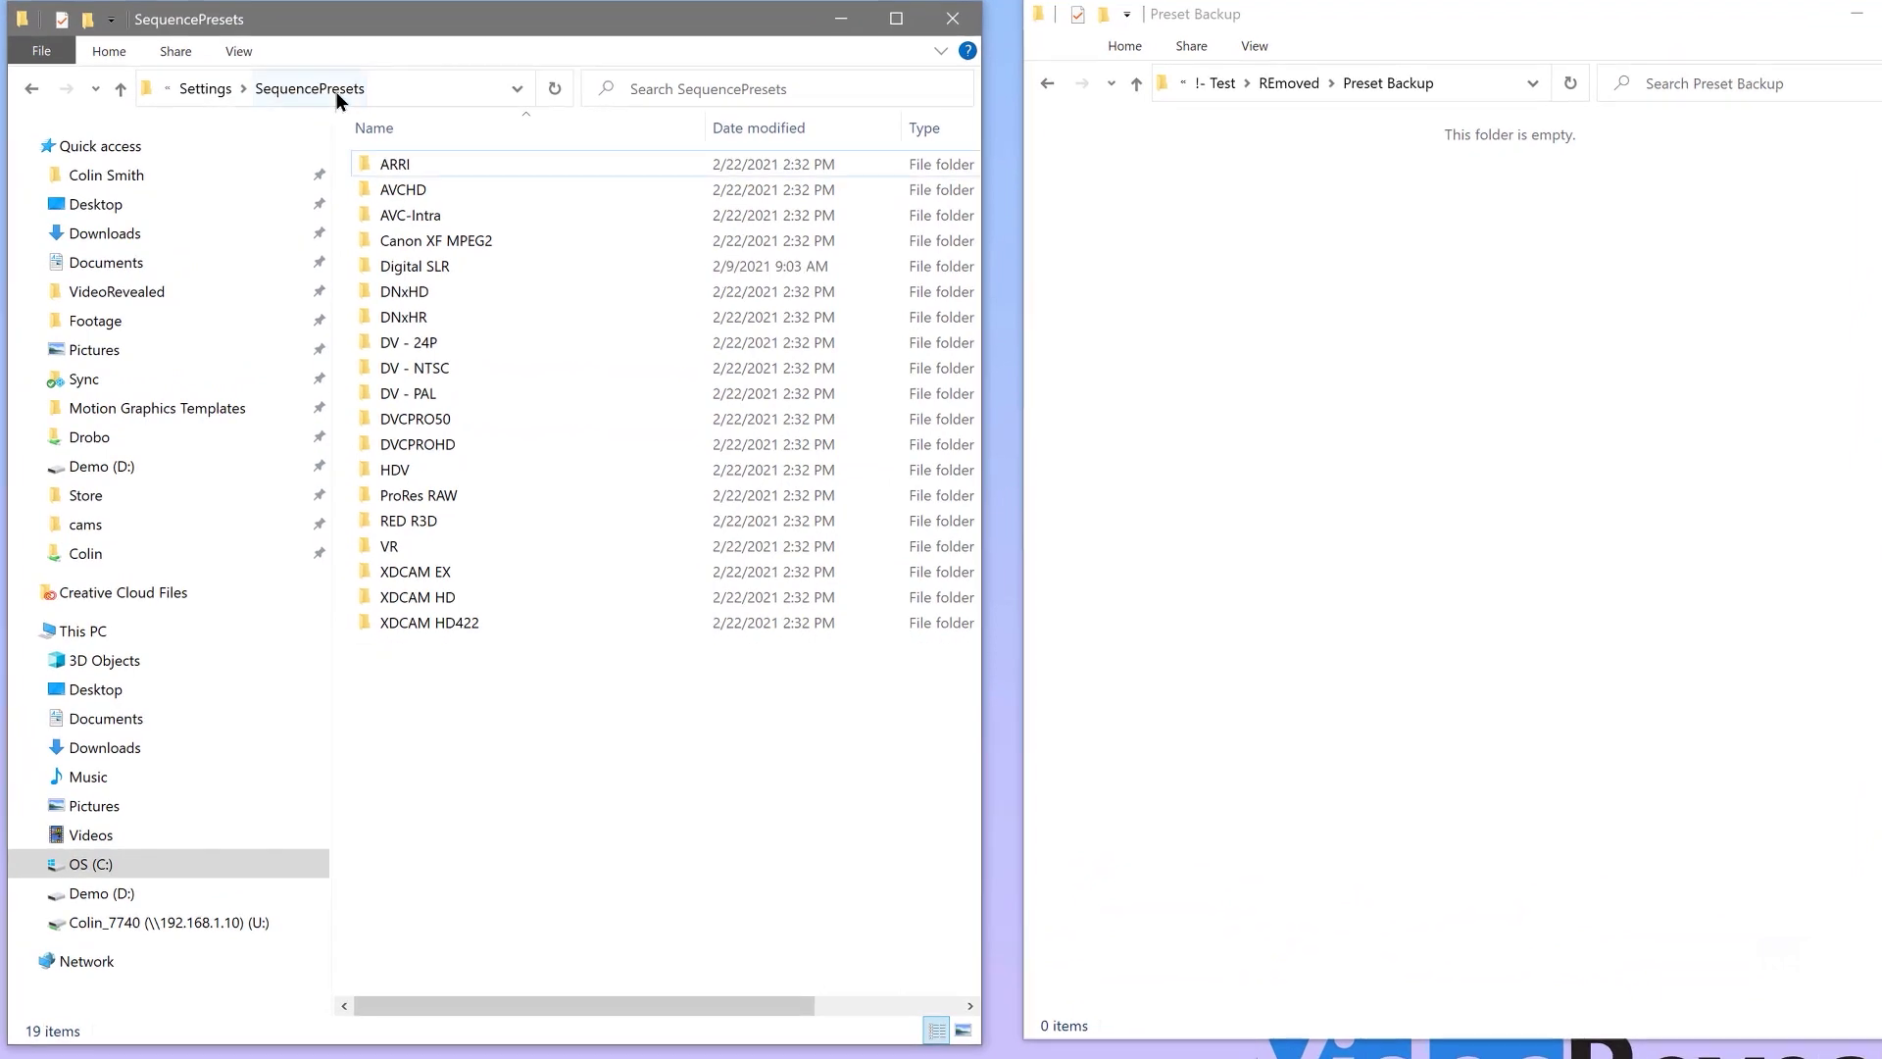
In File Explorer, go to the SequencePresets folder under C:\Program Files\Adobe\Adobe Premiere Pro 2020\Settings
{"action": "left_click", "coordinate": [400, 87]}
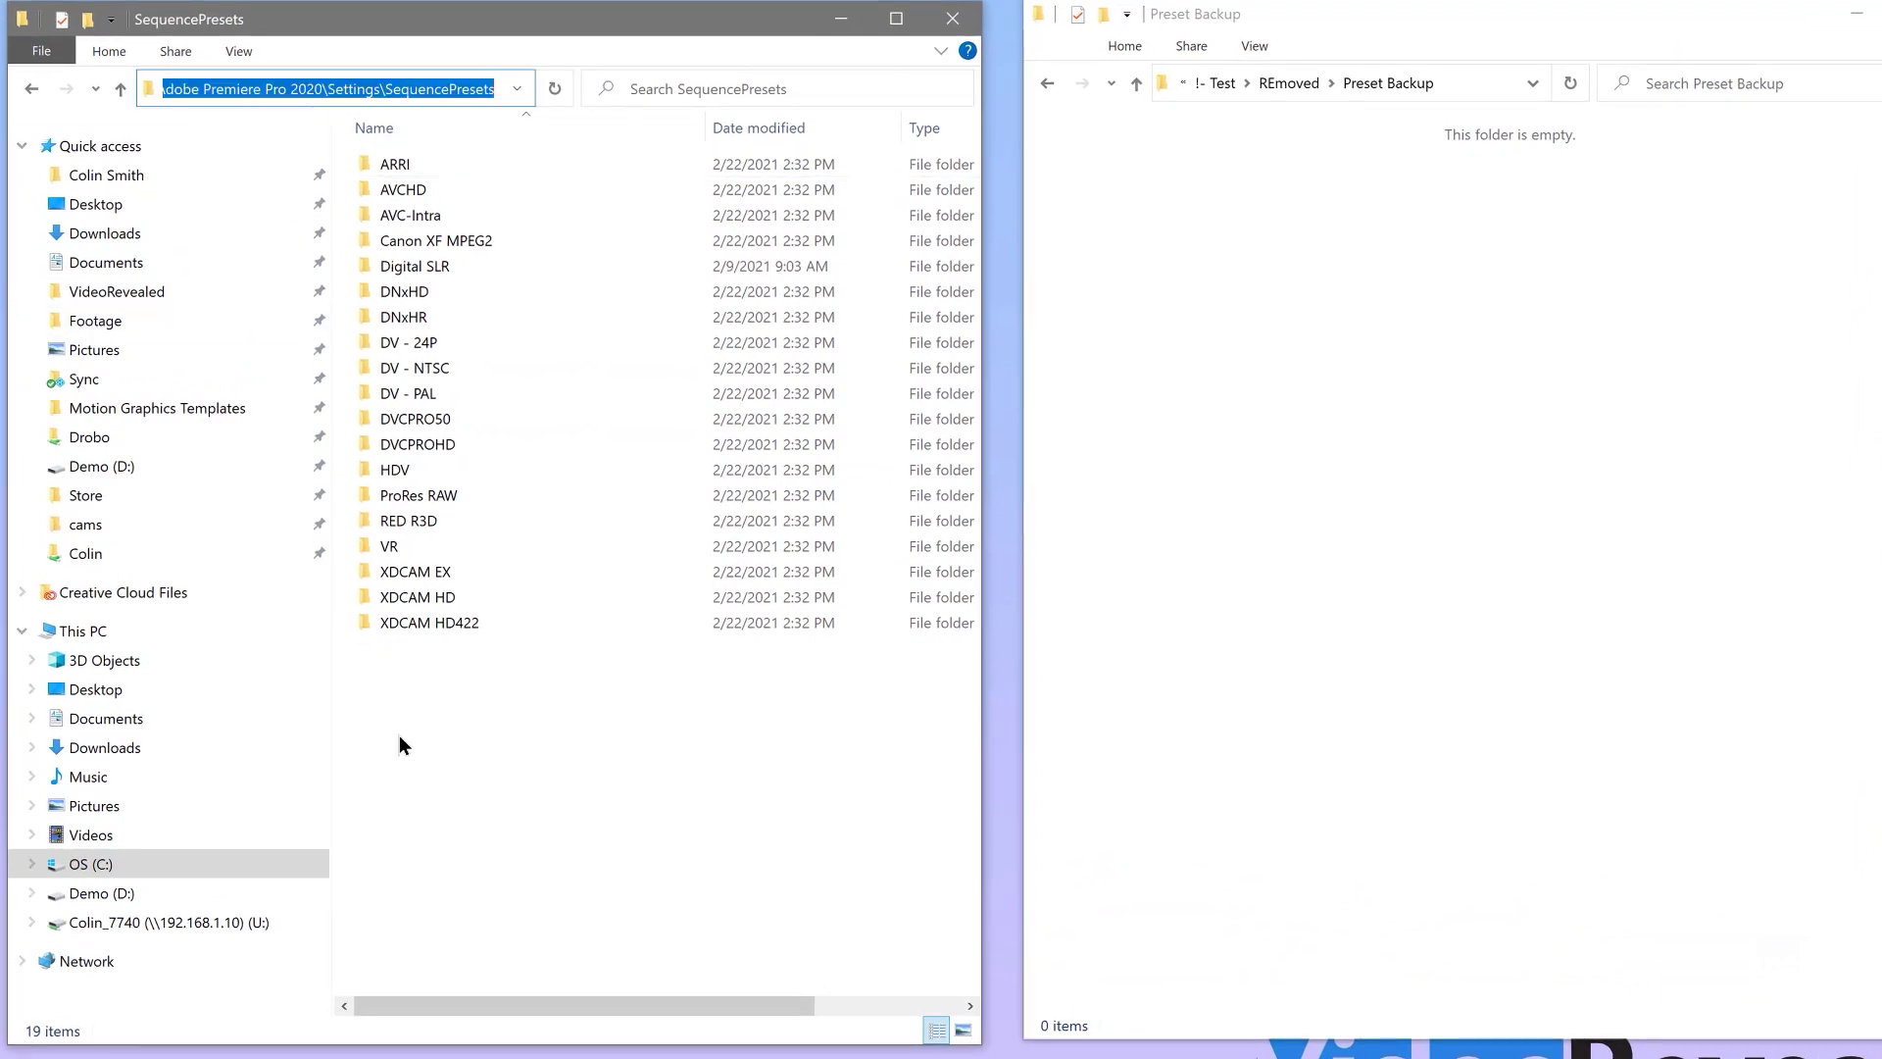
{"action": "left_click", "coordinate": [106, 864]}
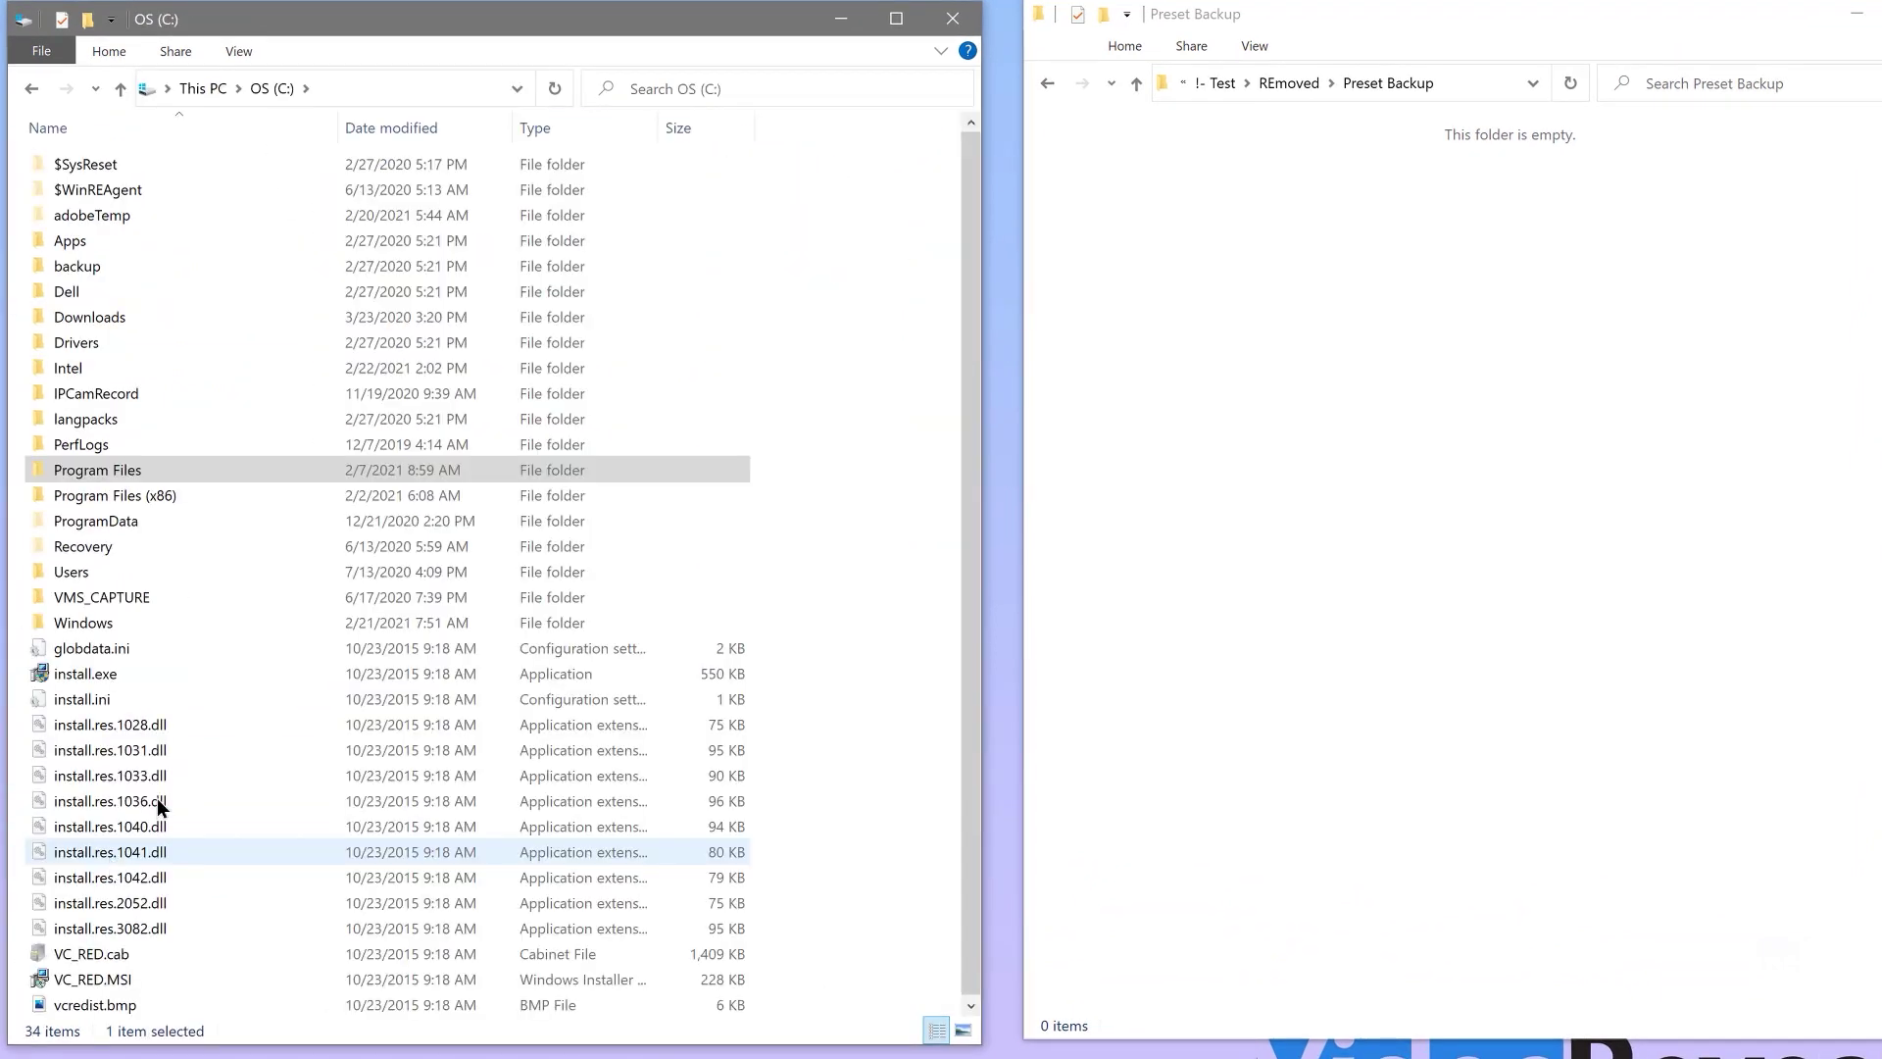
{"action": "left_click", "coordinate": [114, 470]}
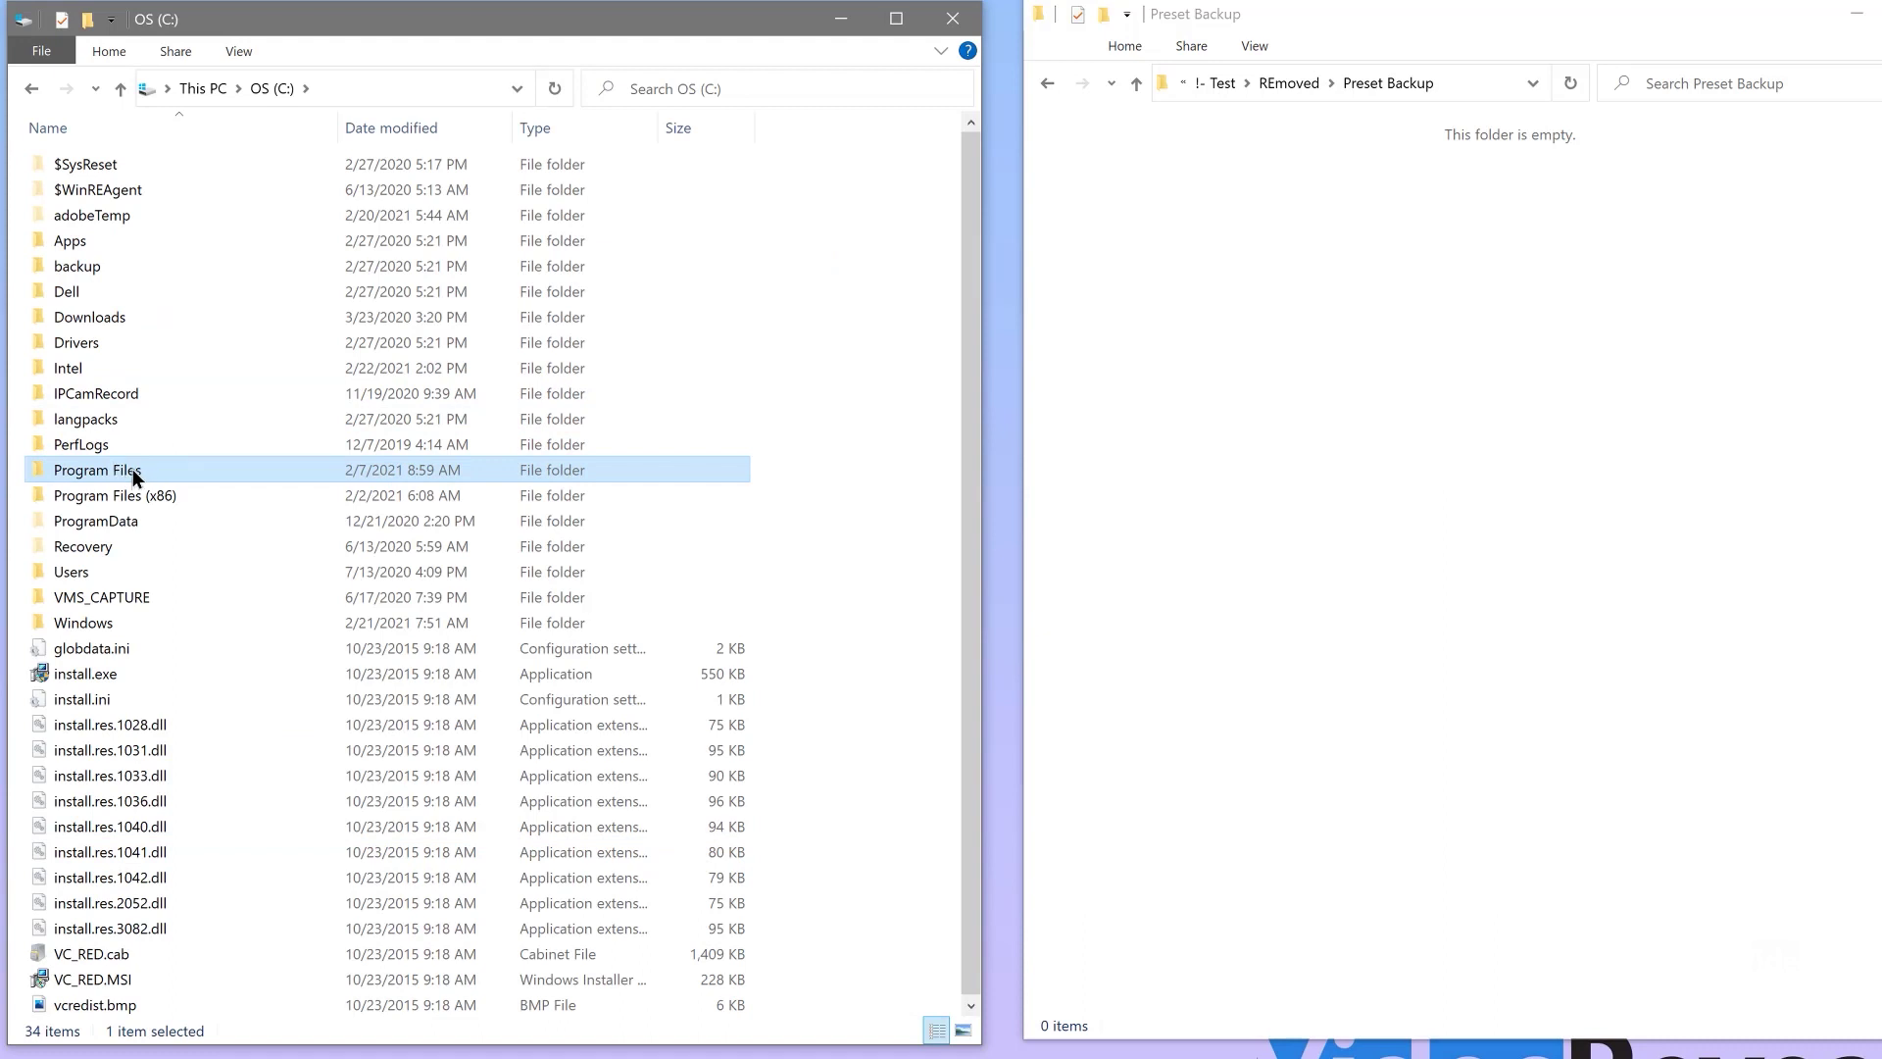
{"action": "double_click", "coordinate": [133, 473]}
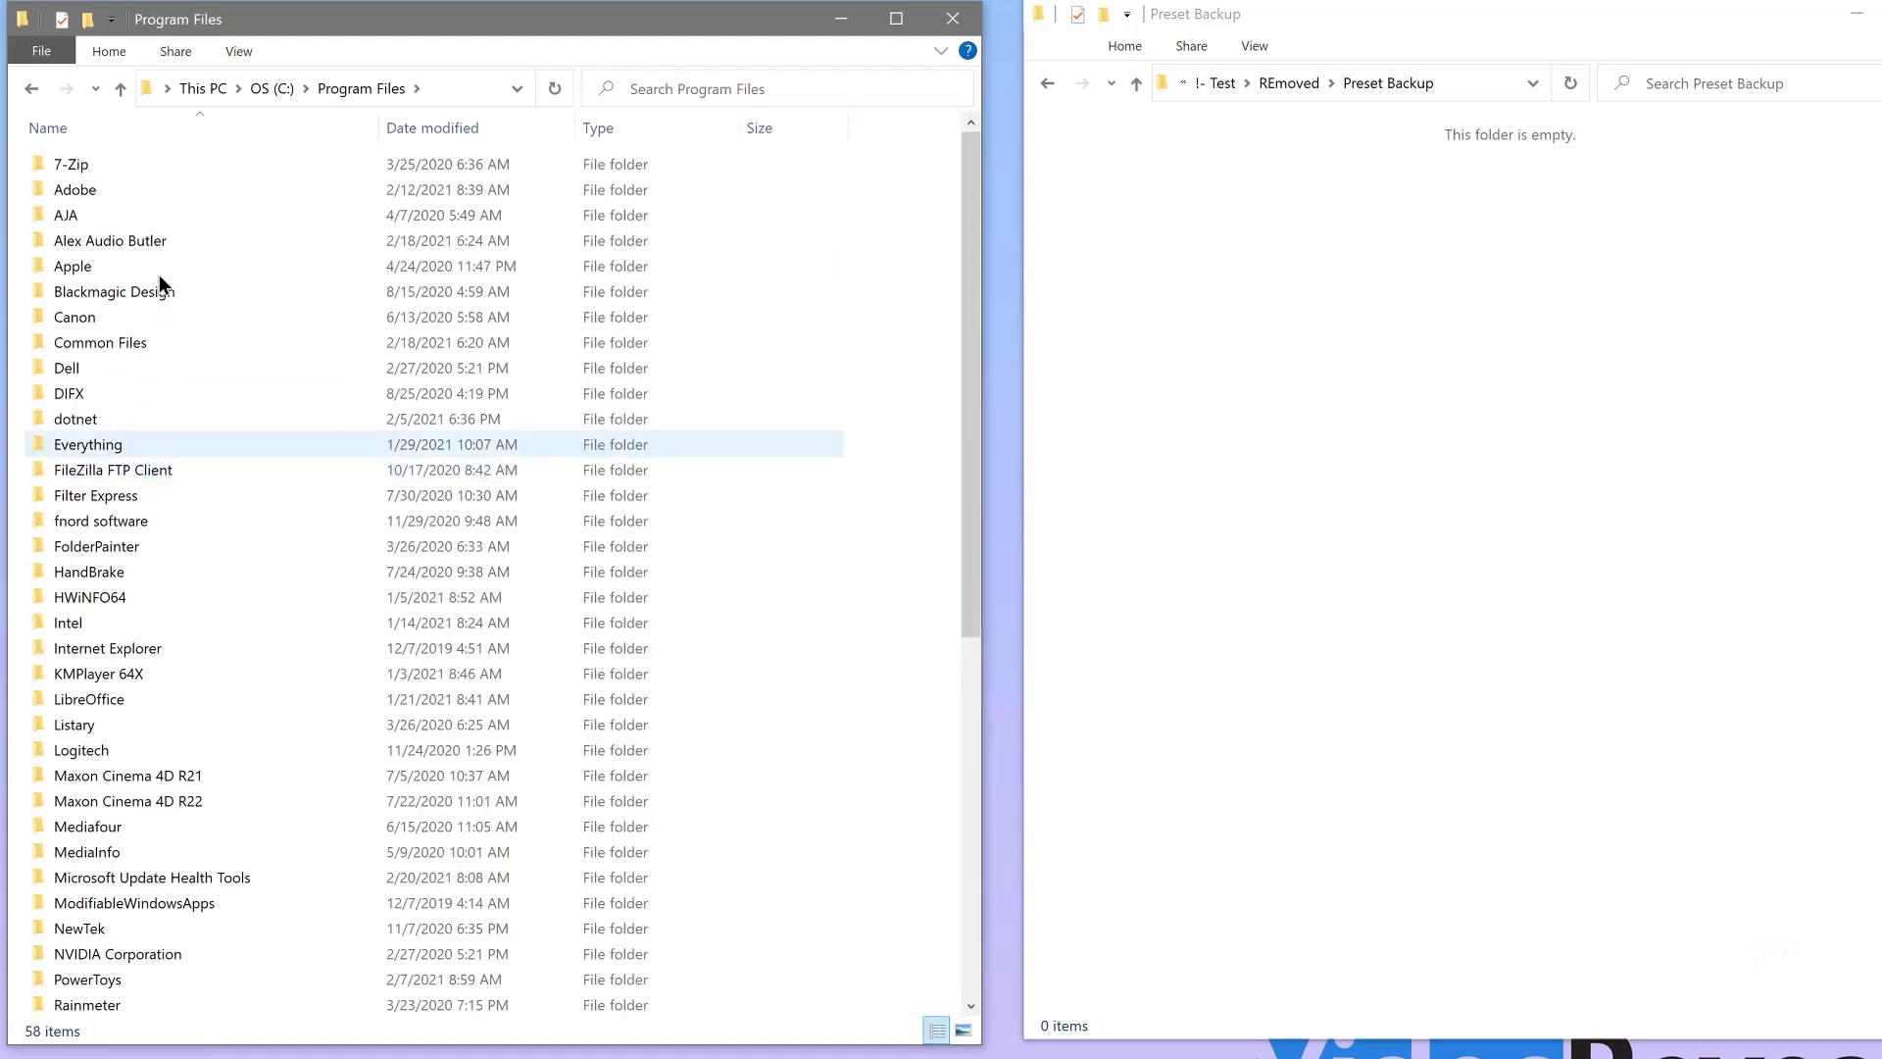
{"action": "double_click", "coordinate": [155, 189]}
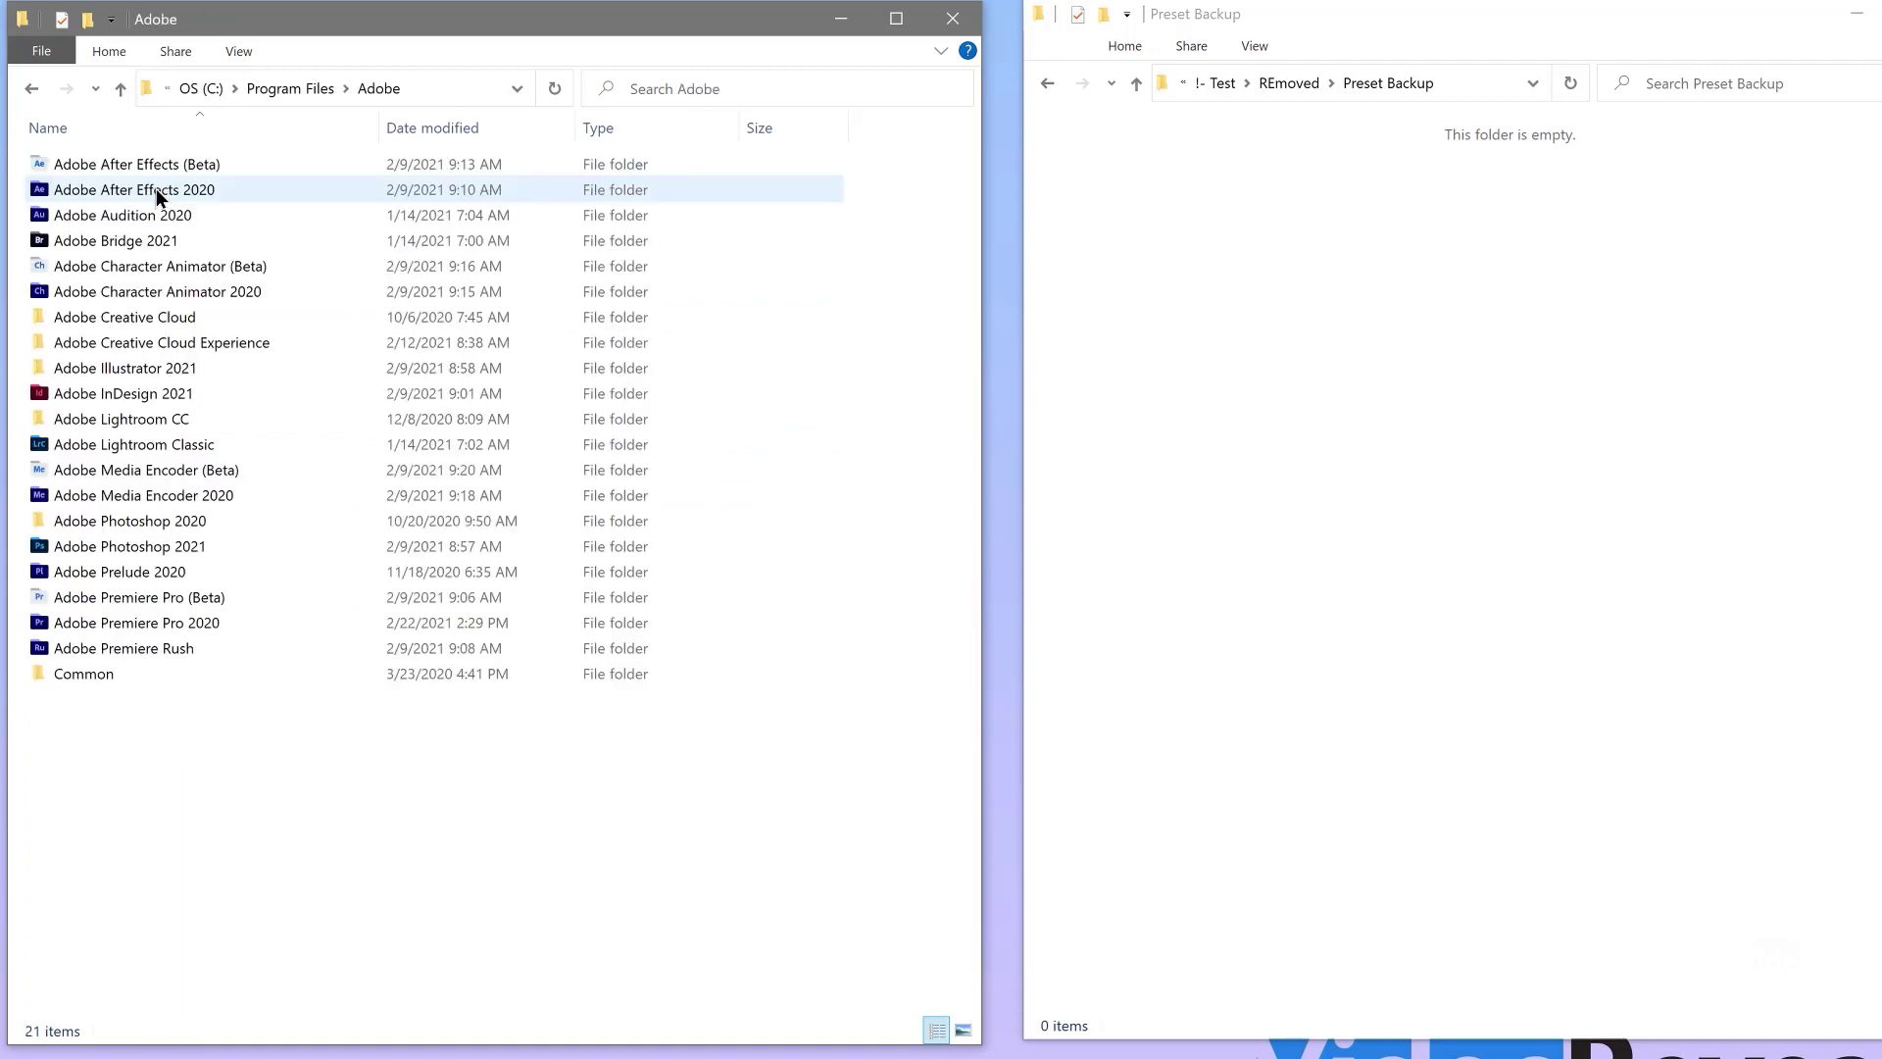
{"action": "double_click", "coordinate": [221, 623]}
{"action": "scroll", "coordinate": [223, 612], "scroll_direction": "down", "scroll_amount": 5}
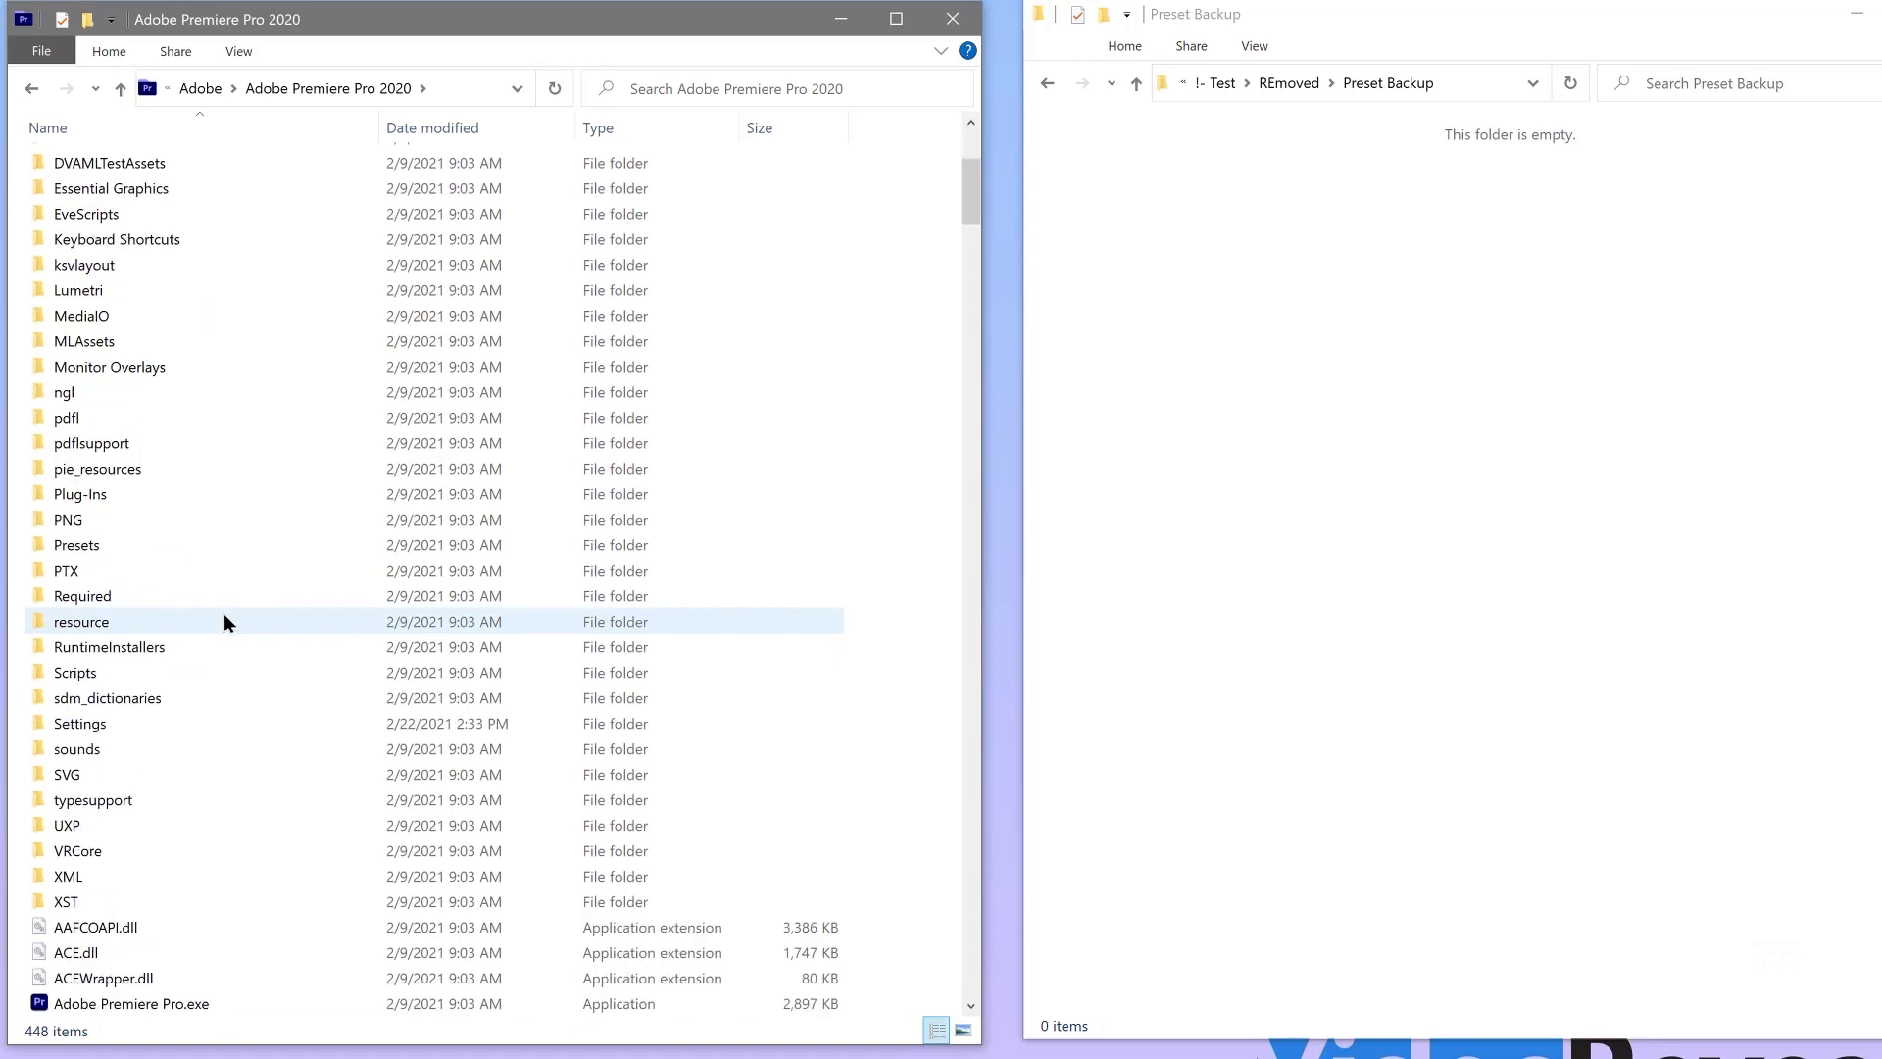
{"action": "double_click", "coordinate": [179, 728]}
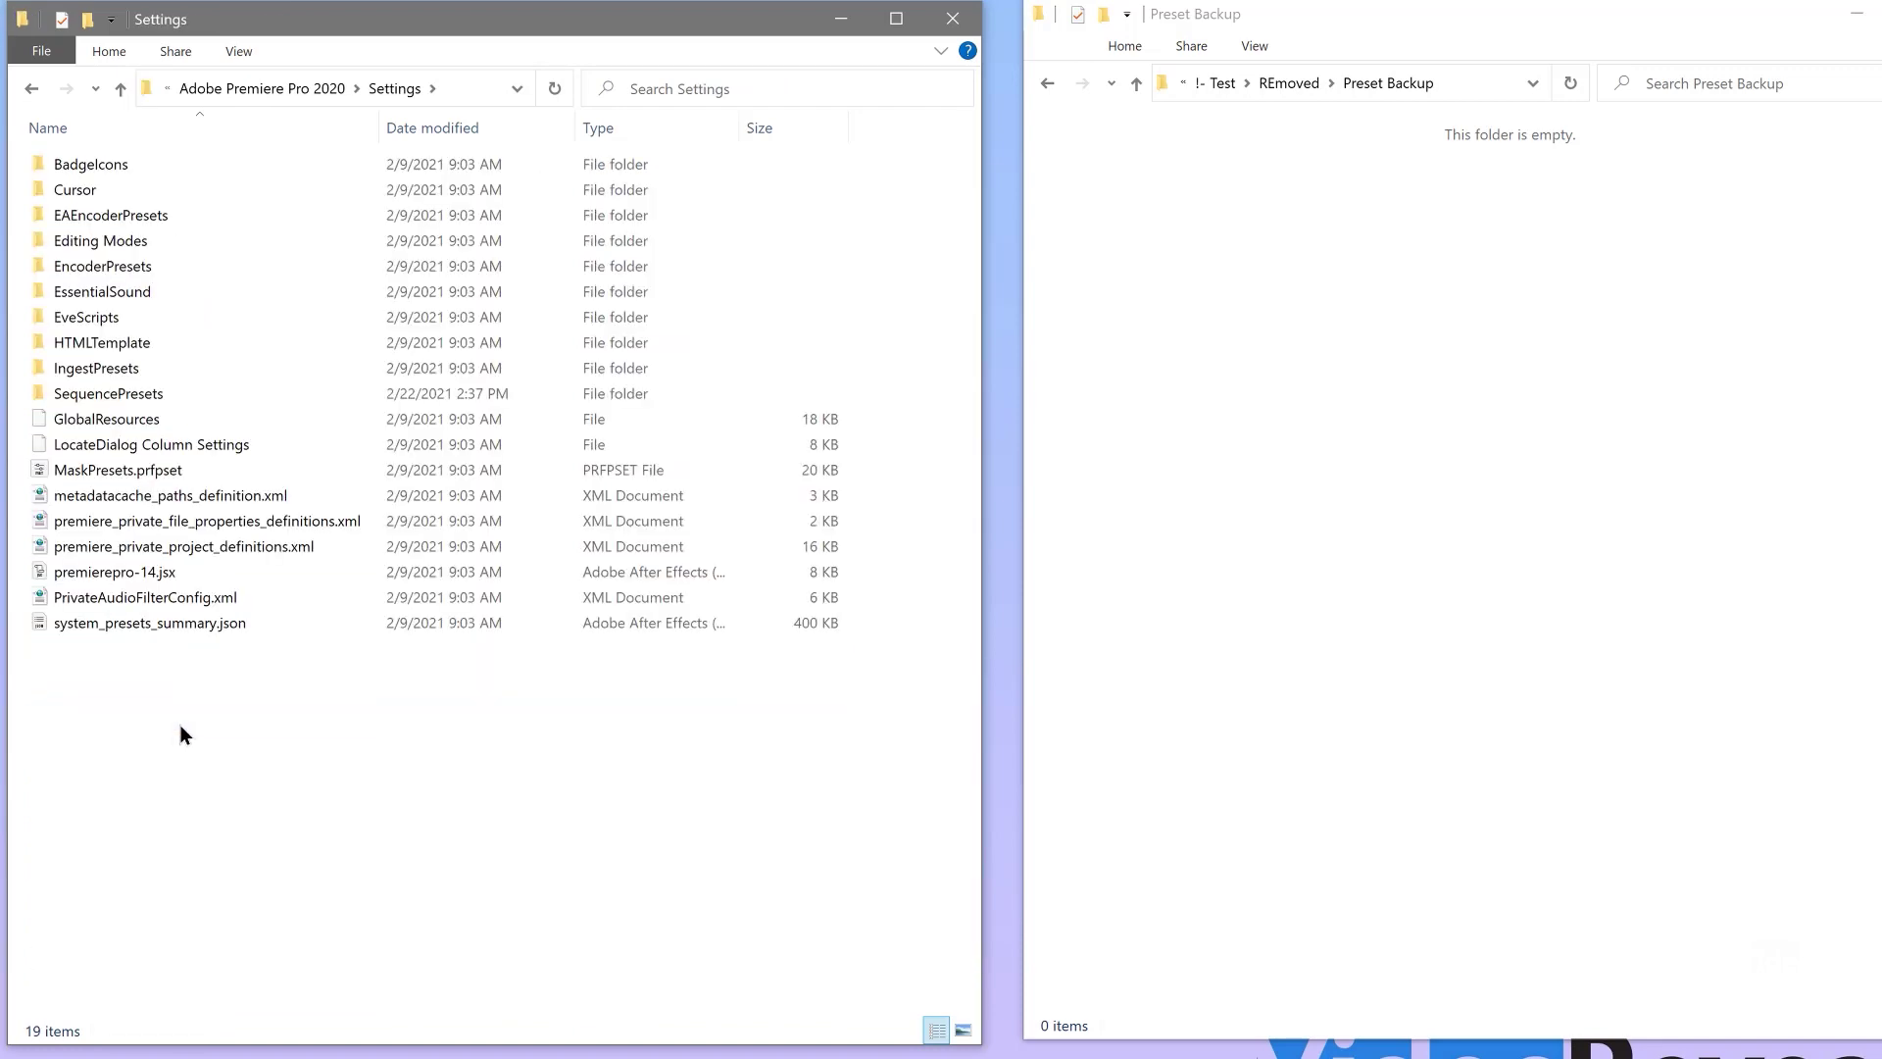
{"action": "double_click", "coordinate": [179, 392]}
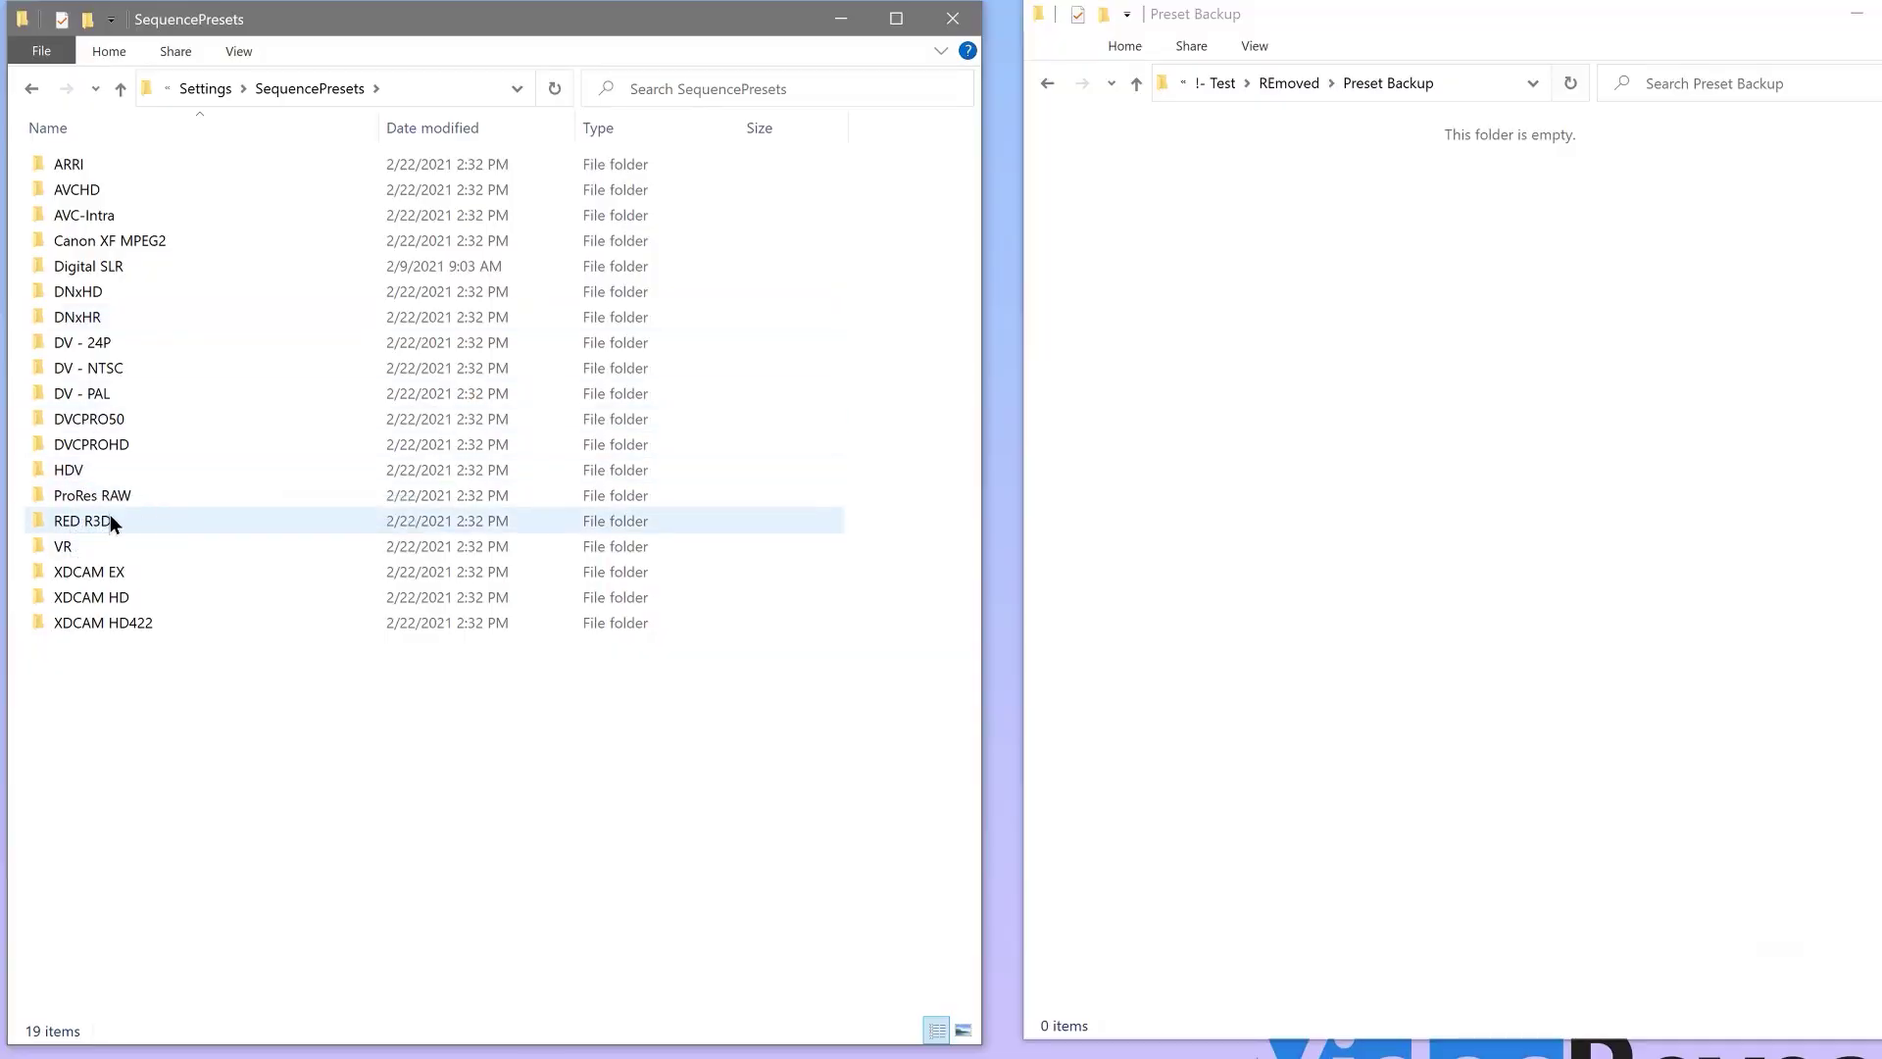
Move the Canon XF MPEG2, DV - 24P, DV - NTSC, DV - PAL, DVCPRO50, DVCPROHD and HDV folders into Preset Backup
{"action": "left_click", "coordinate": [96, 475]}
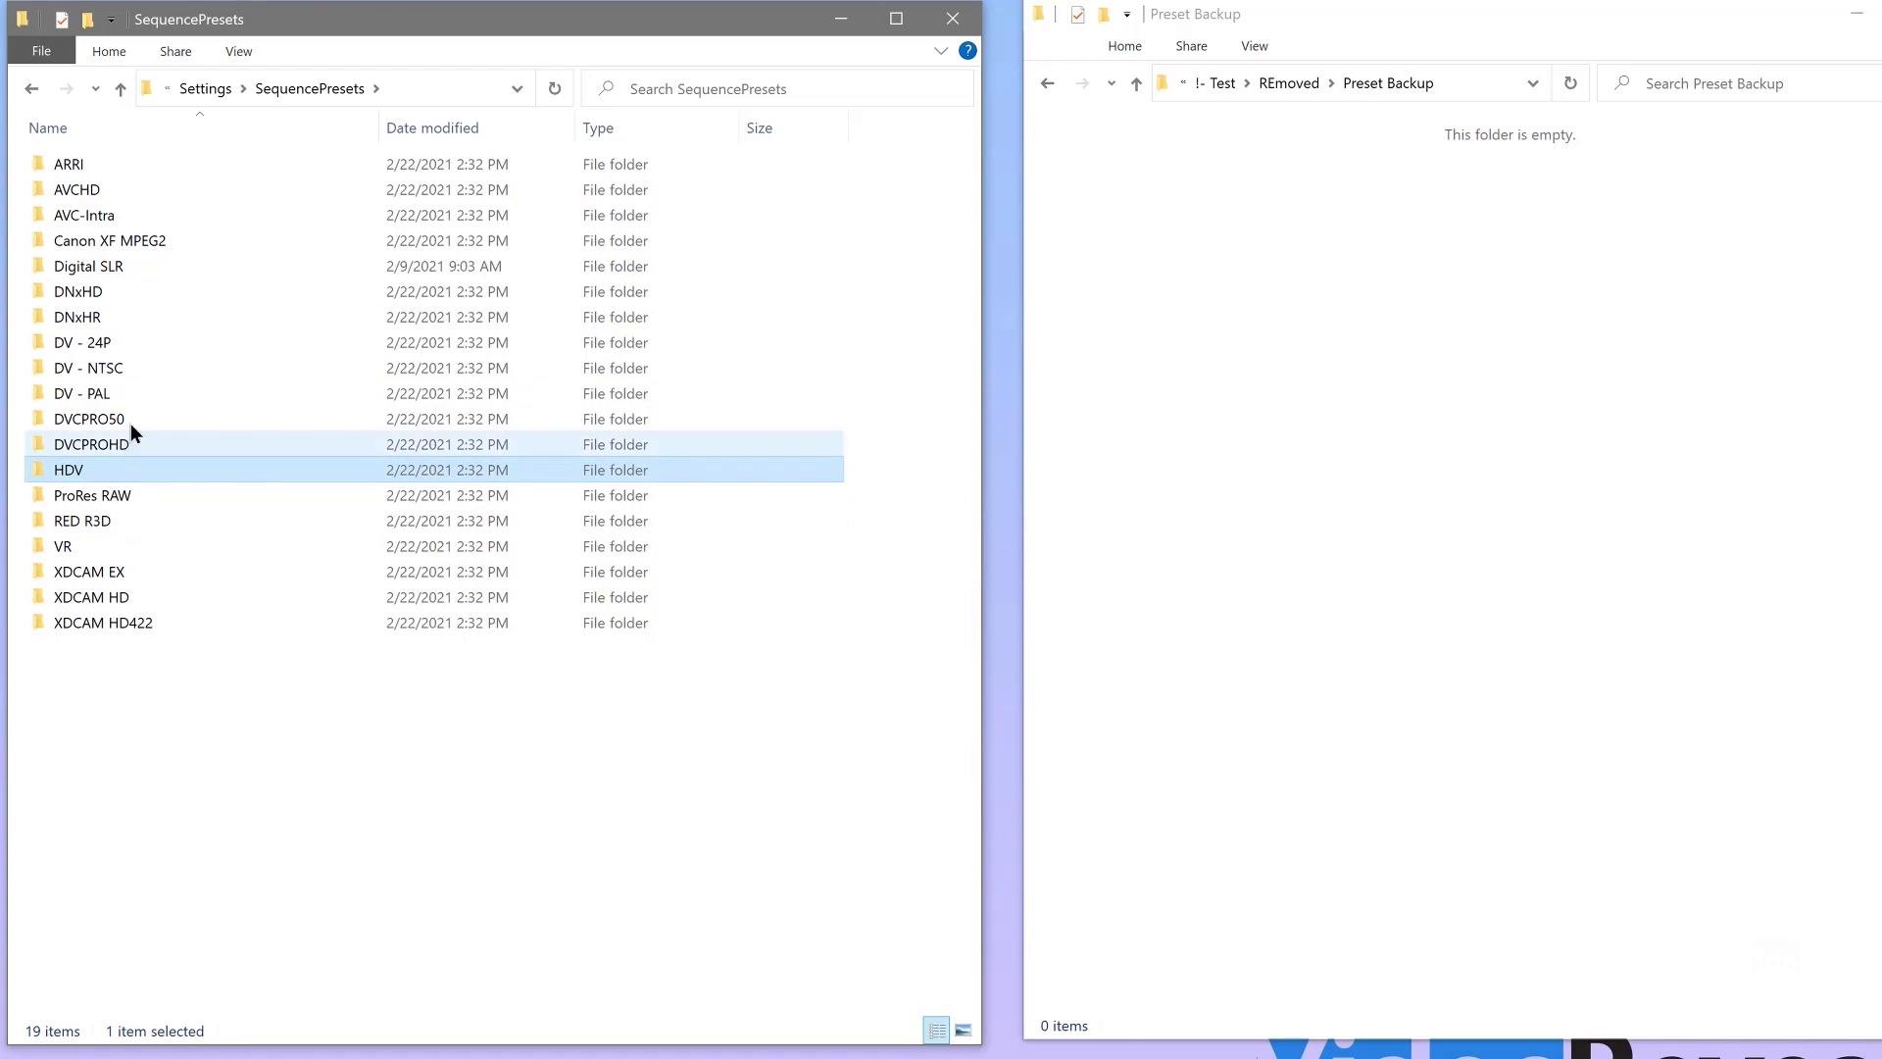
{"action": "left_click", "coordinate": [129, 342], "text": "shift"}
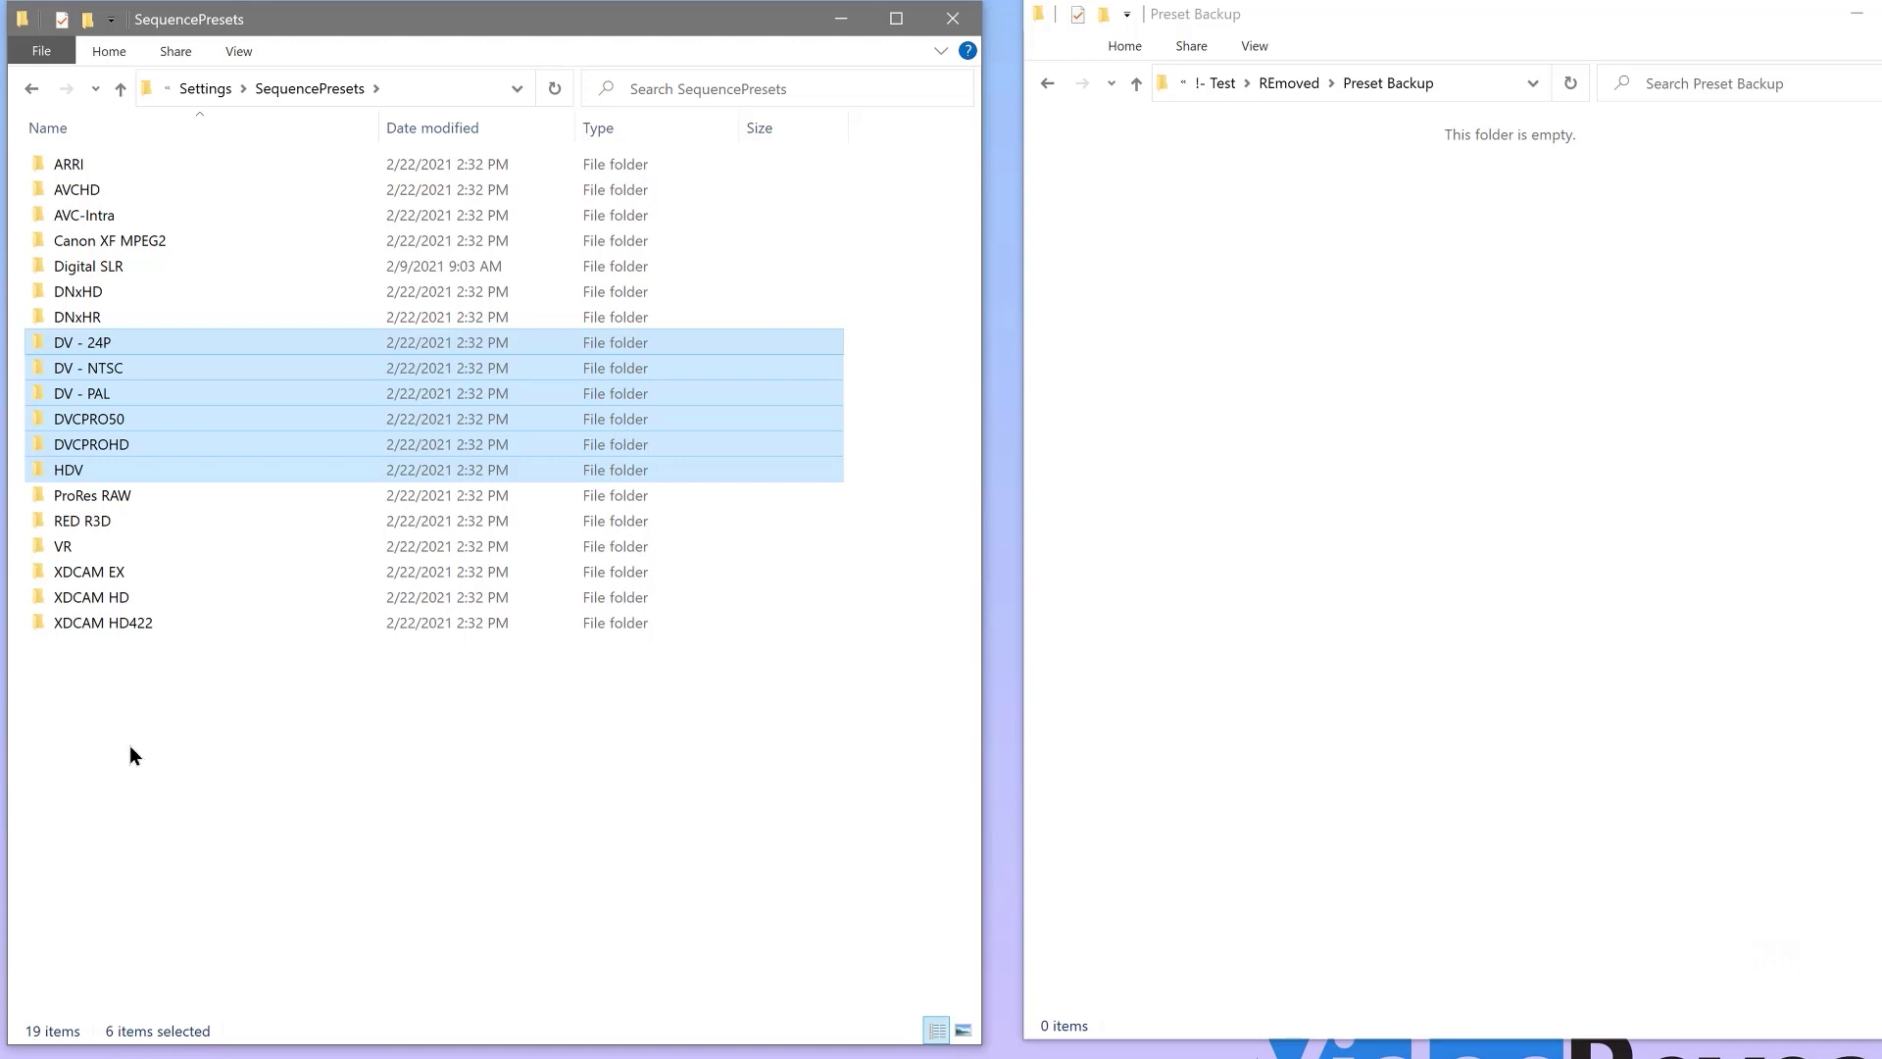
{"action": "left_click", "coordinate": [214, 240], "text": "ctrl"}
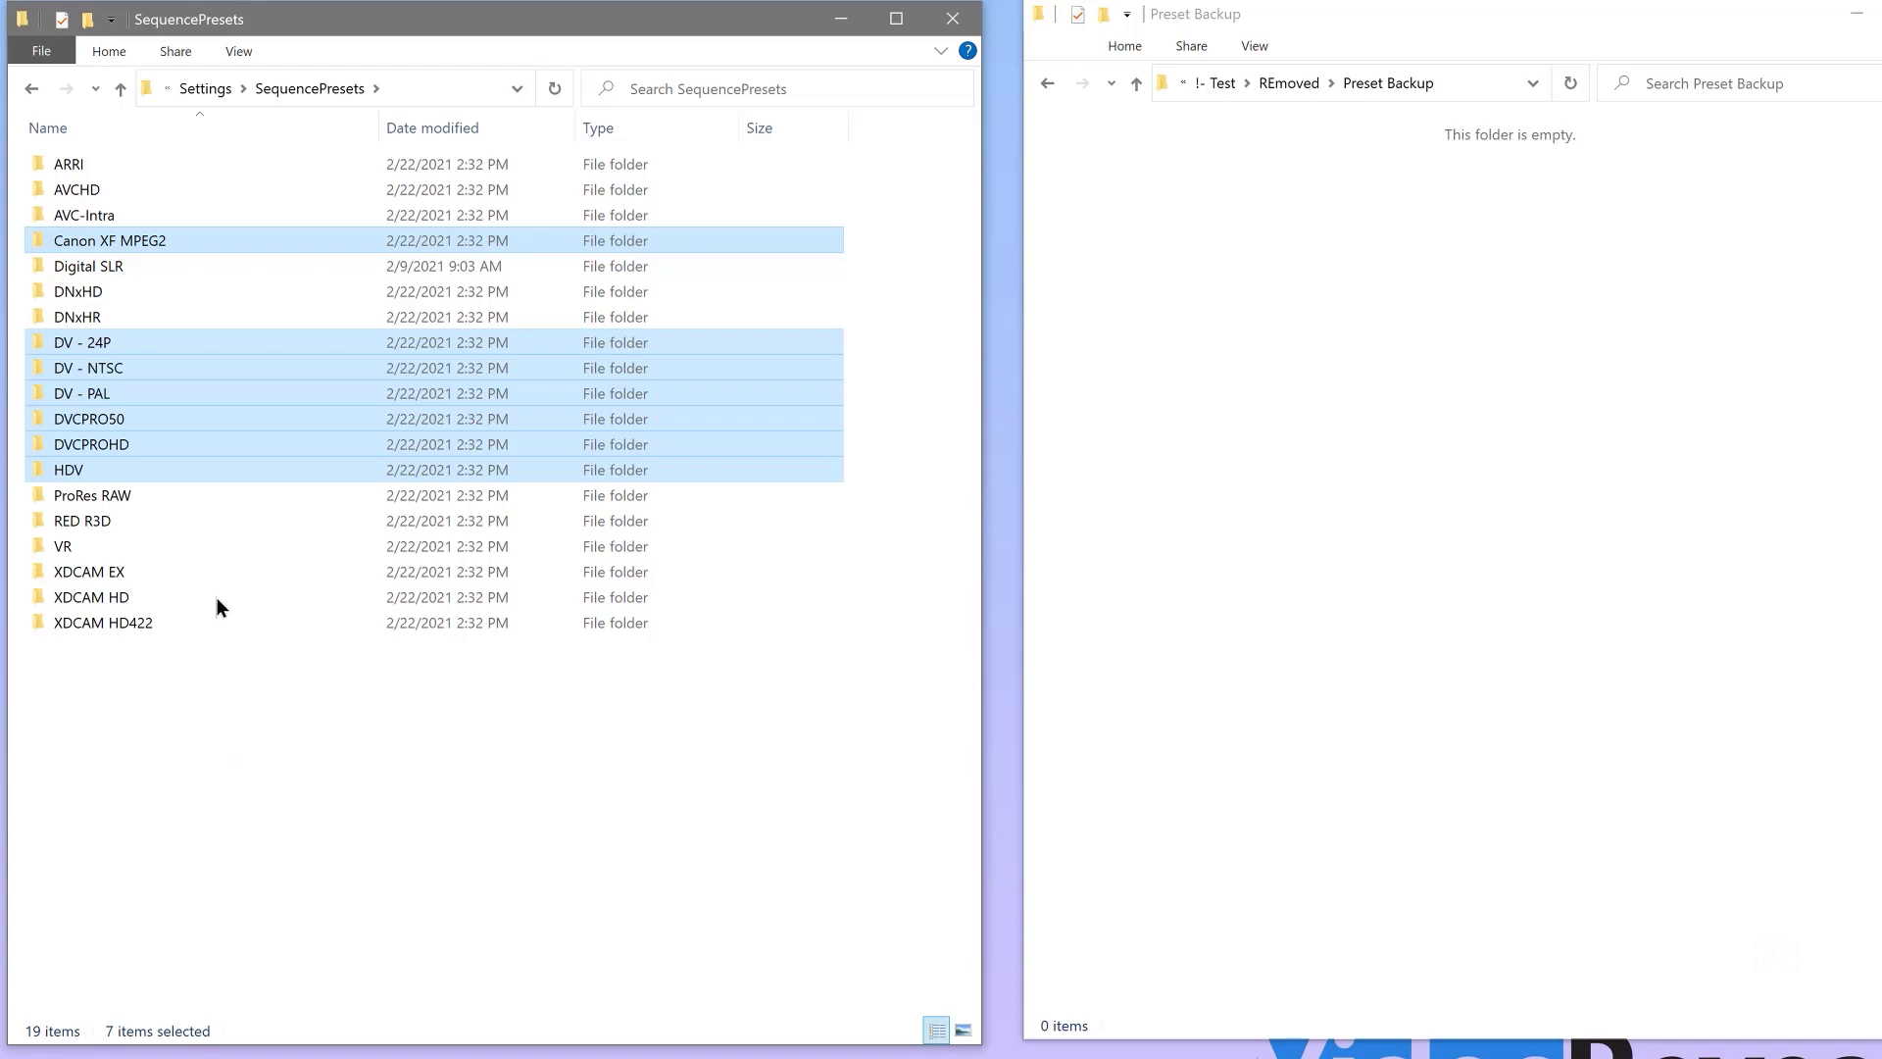
{"action": "left_click_drag", "start_coordinate": [41, 463], "coordinate": [1288, 506]}
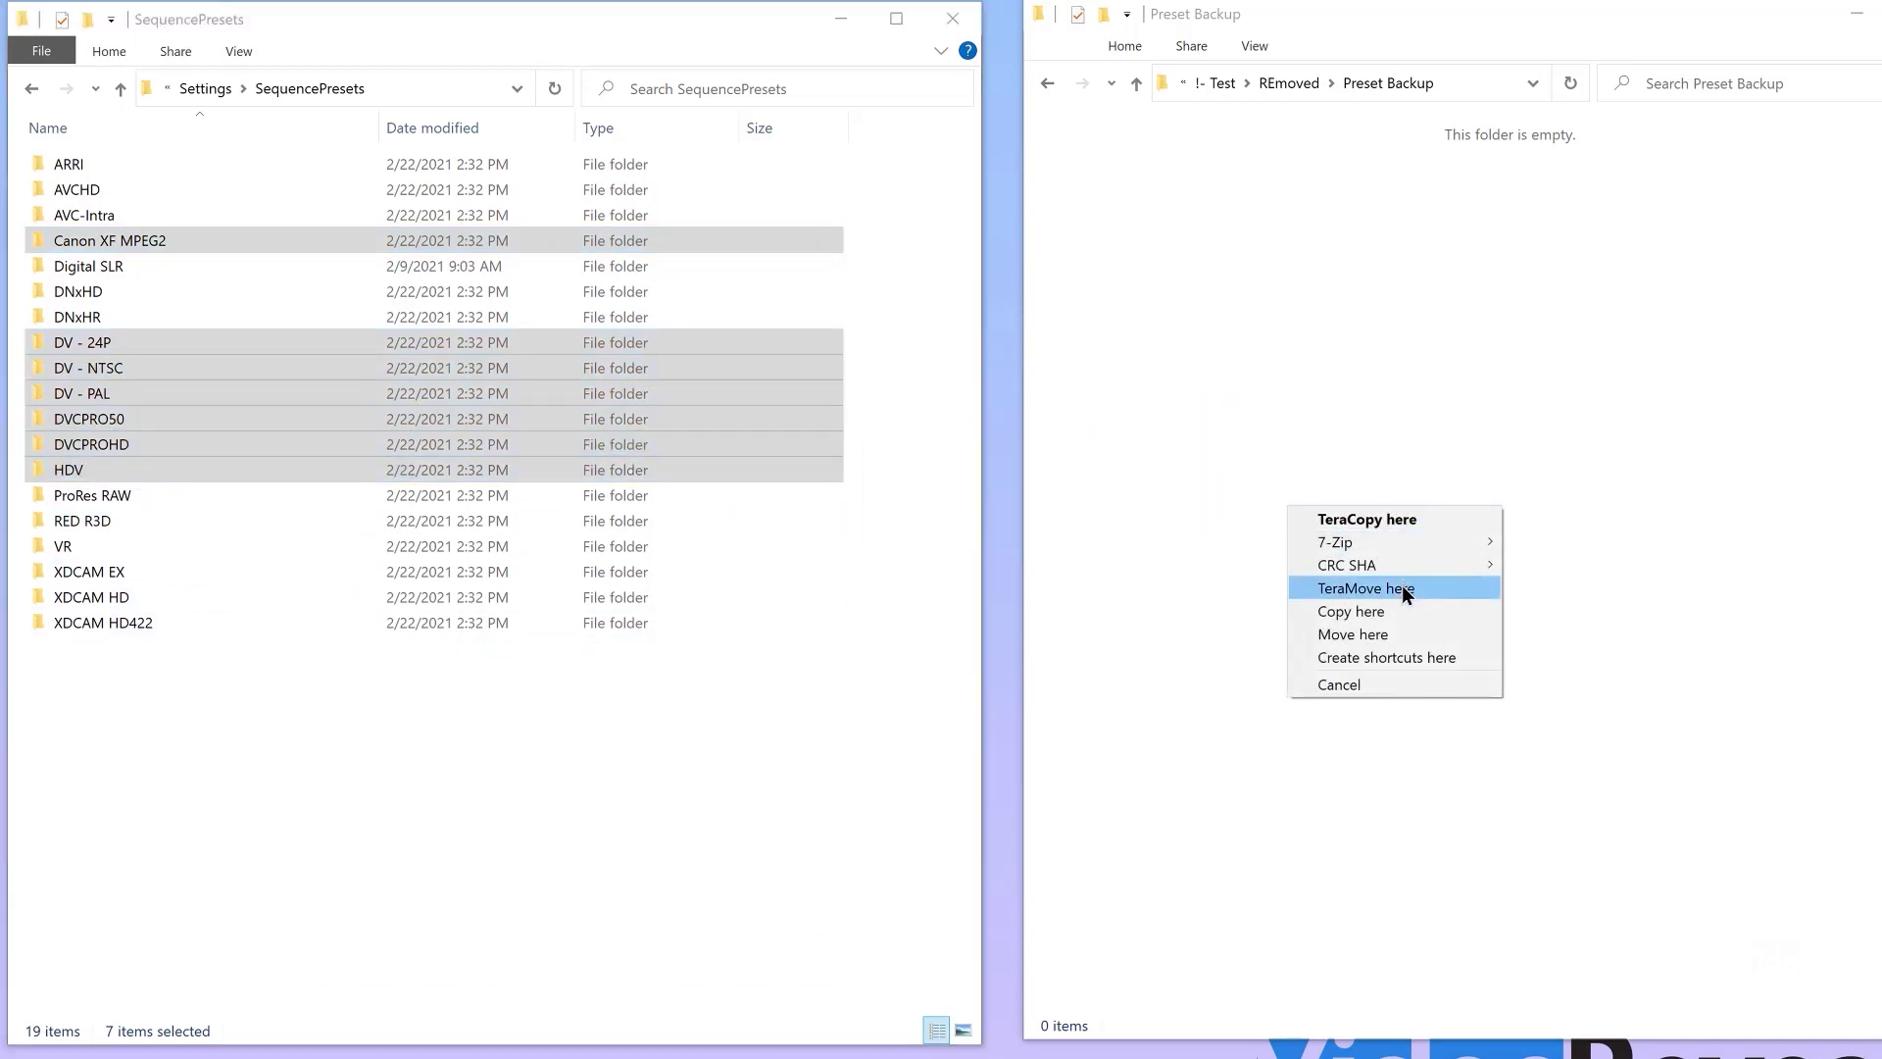
{"action": "left_click", "coordinate": [1402, 588]}
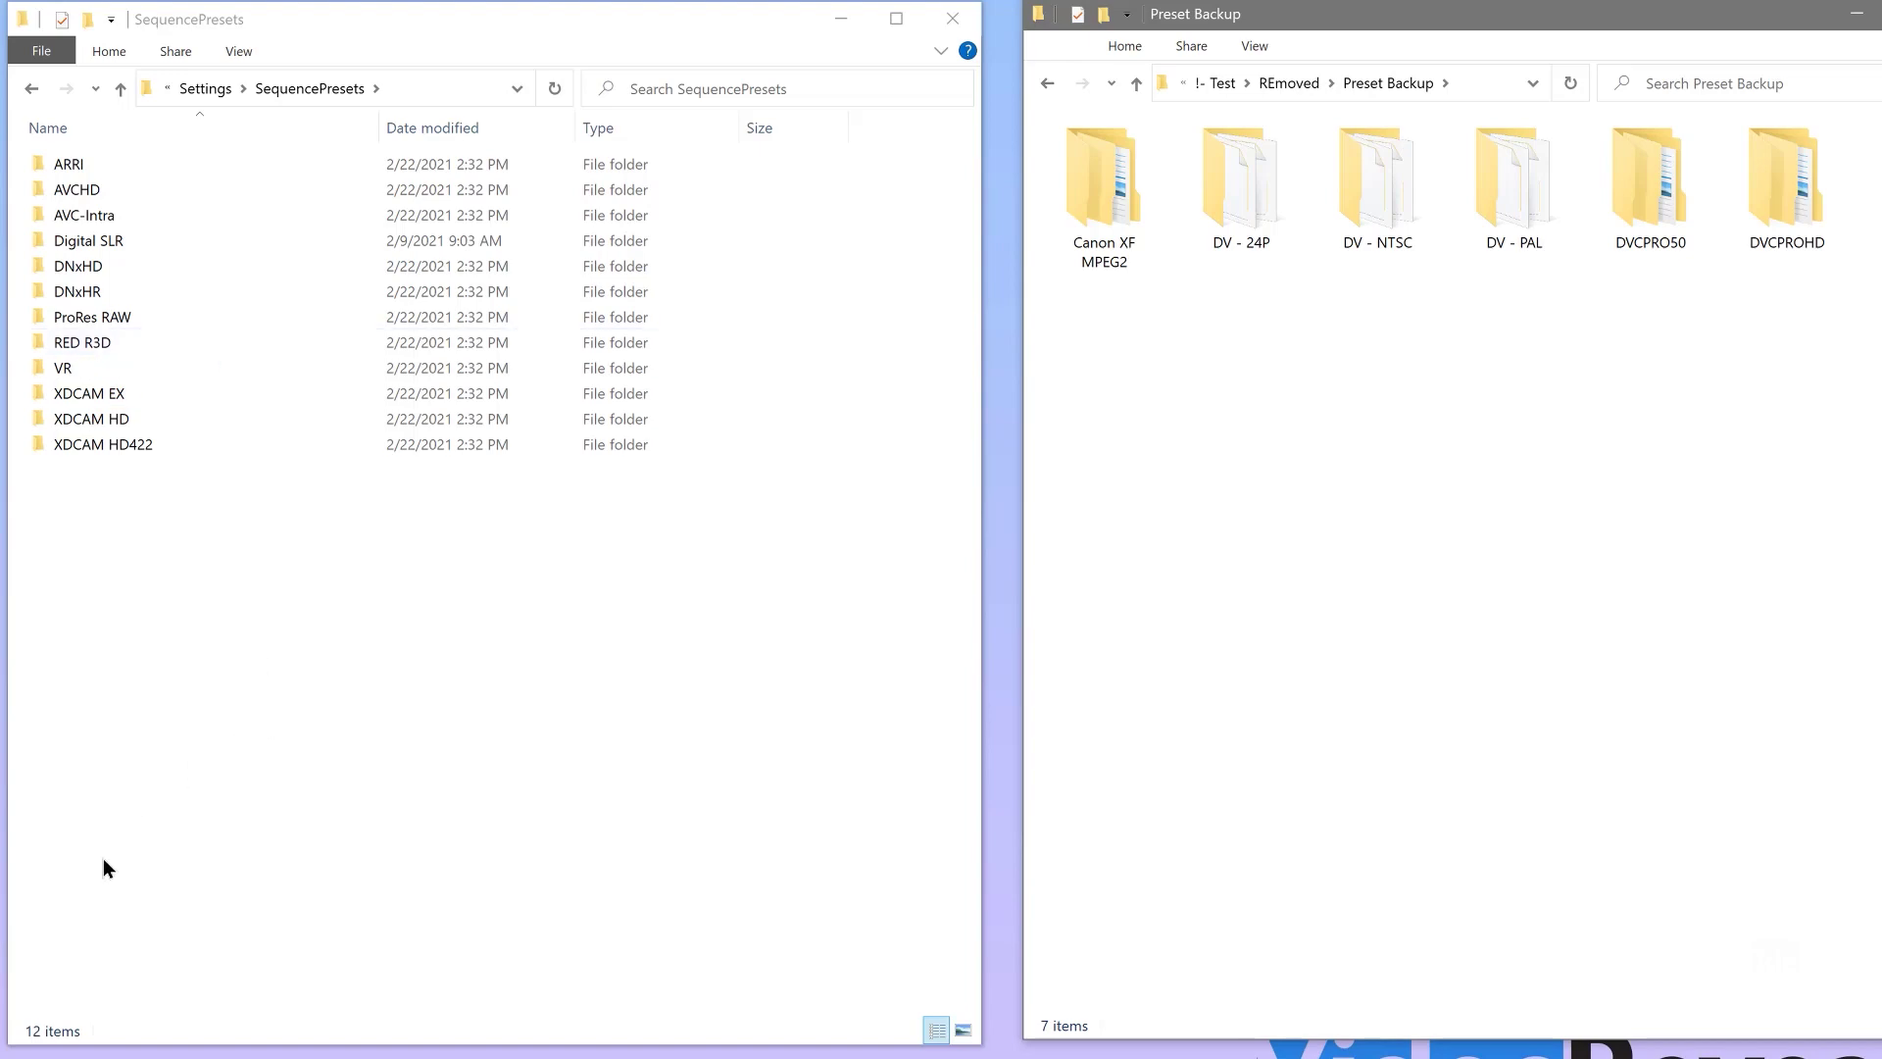
Launch Adobe Premiere Pro 2020 and open the recent project 335 Clean Presets
{"action": "key", "text": "super"}
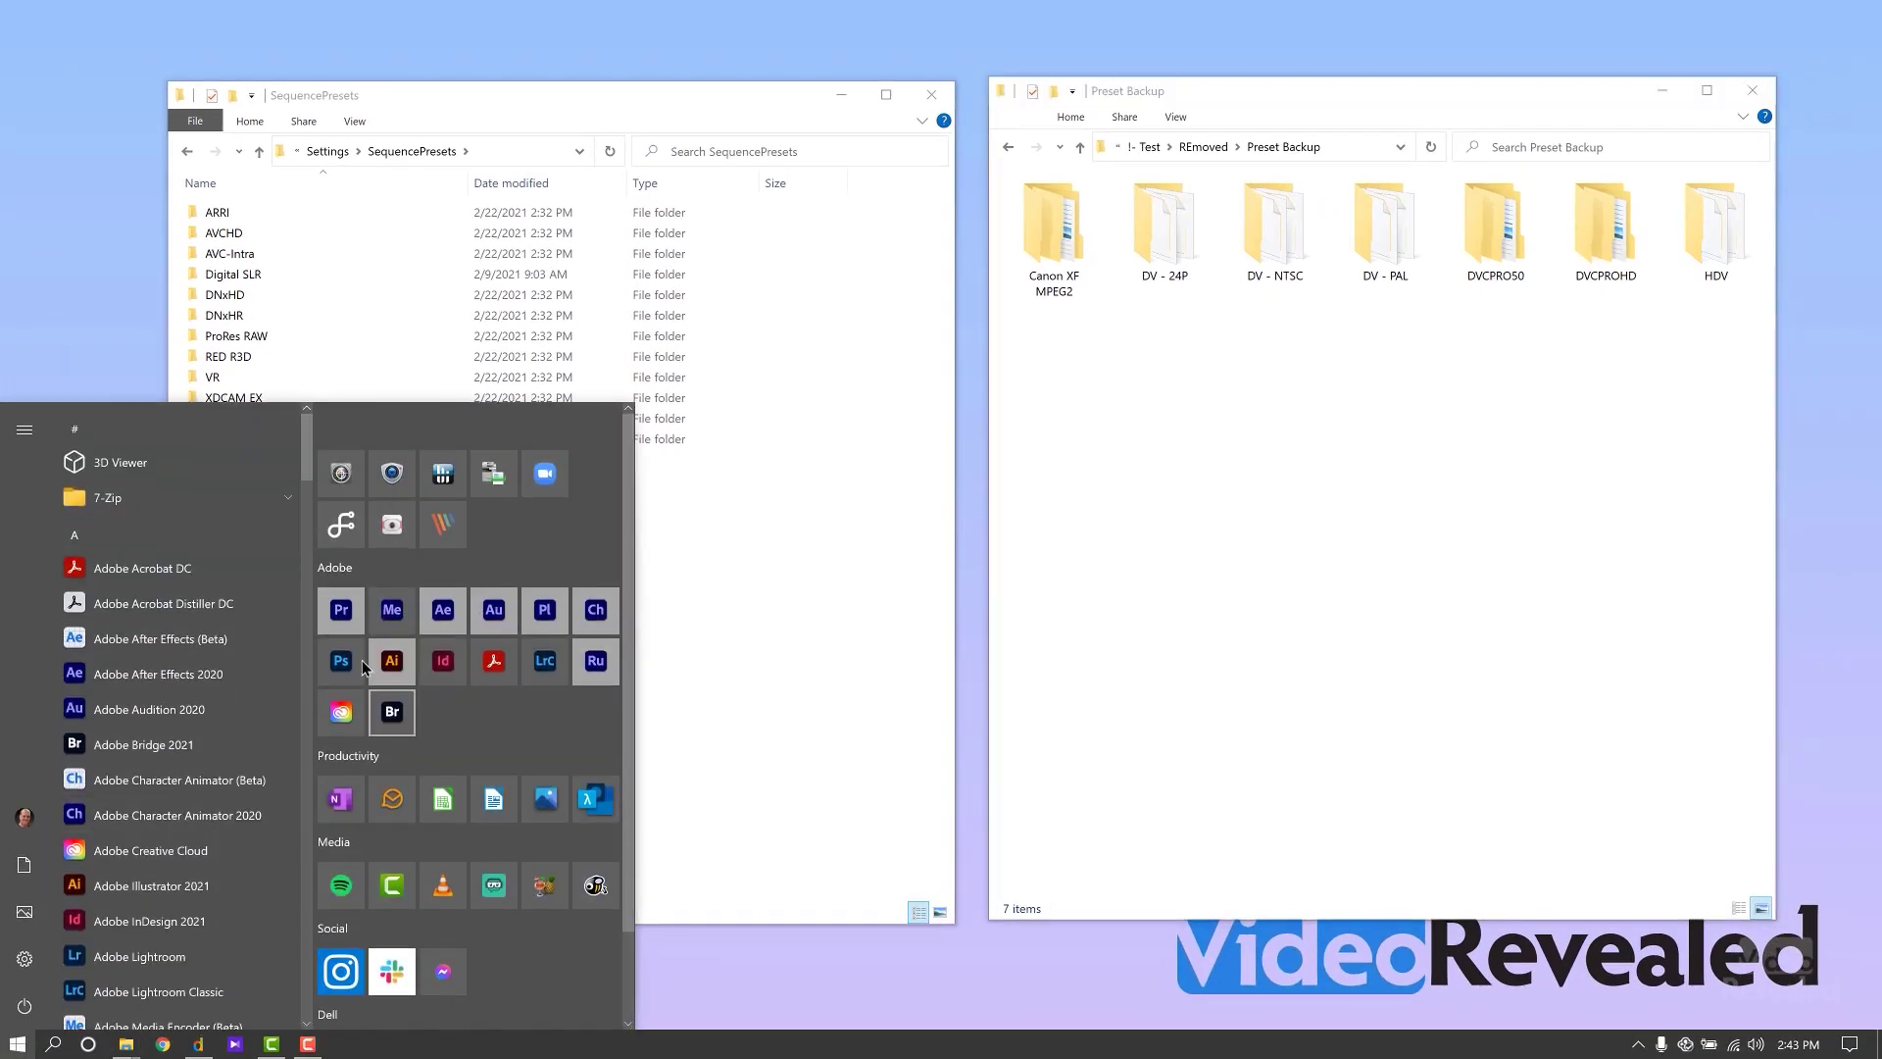
{"action": "left_click", "coordinate": [351, 623]}
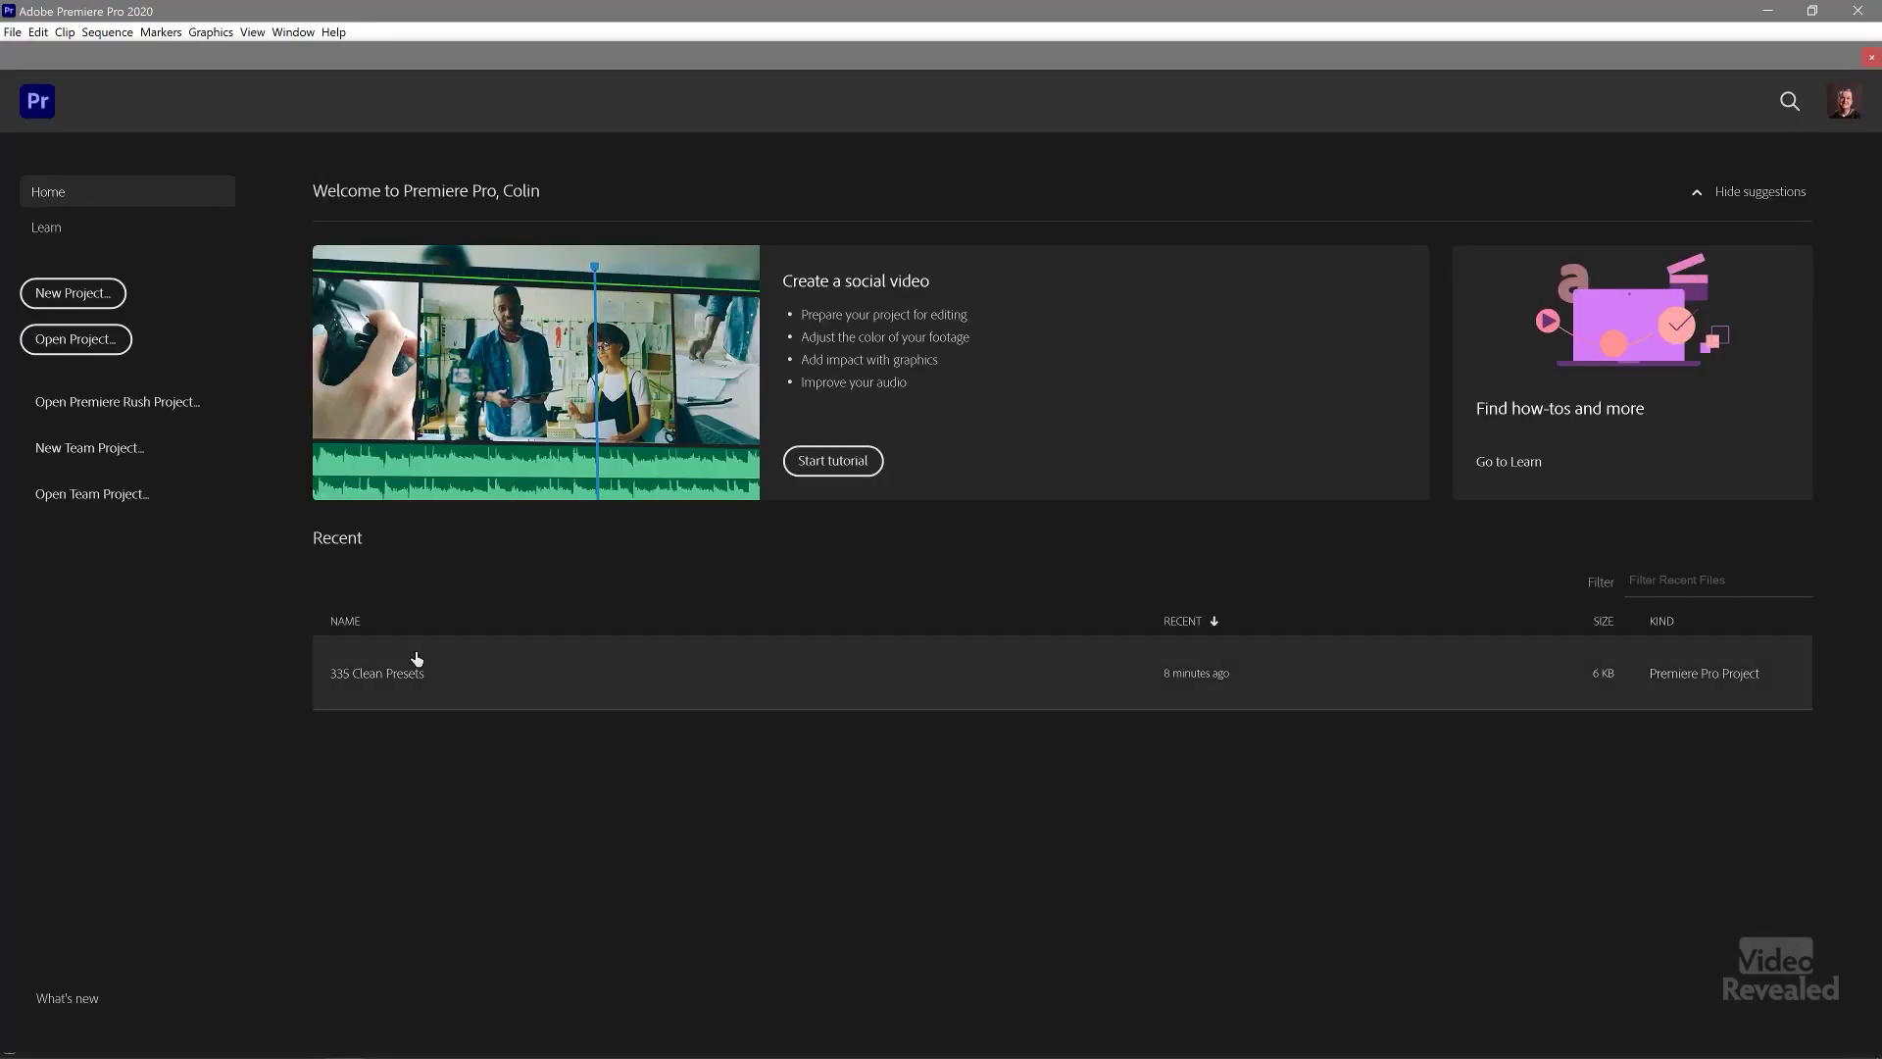
{"action": "left_click", "coordinate": [373, 690]}
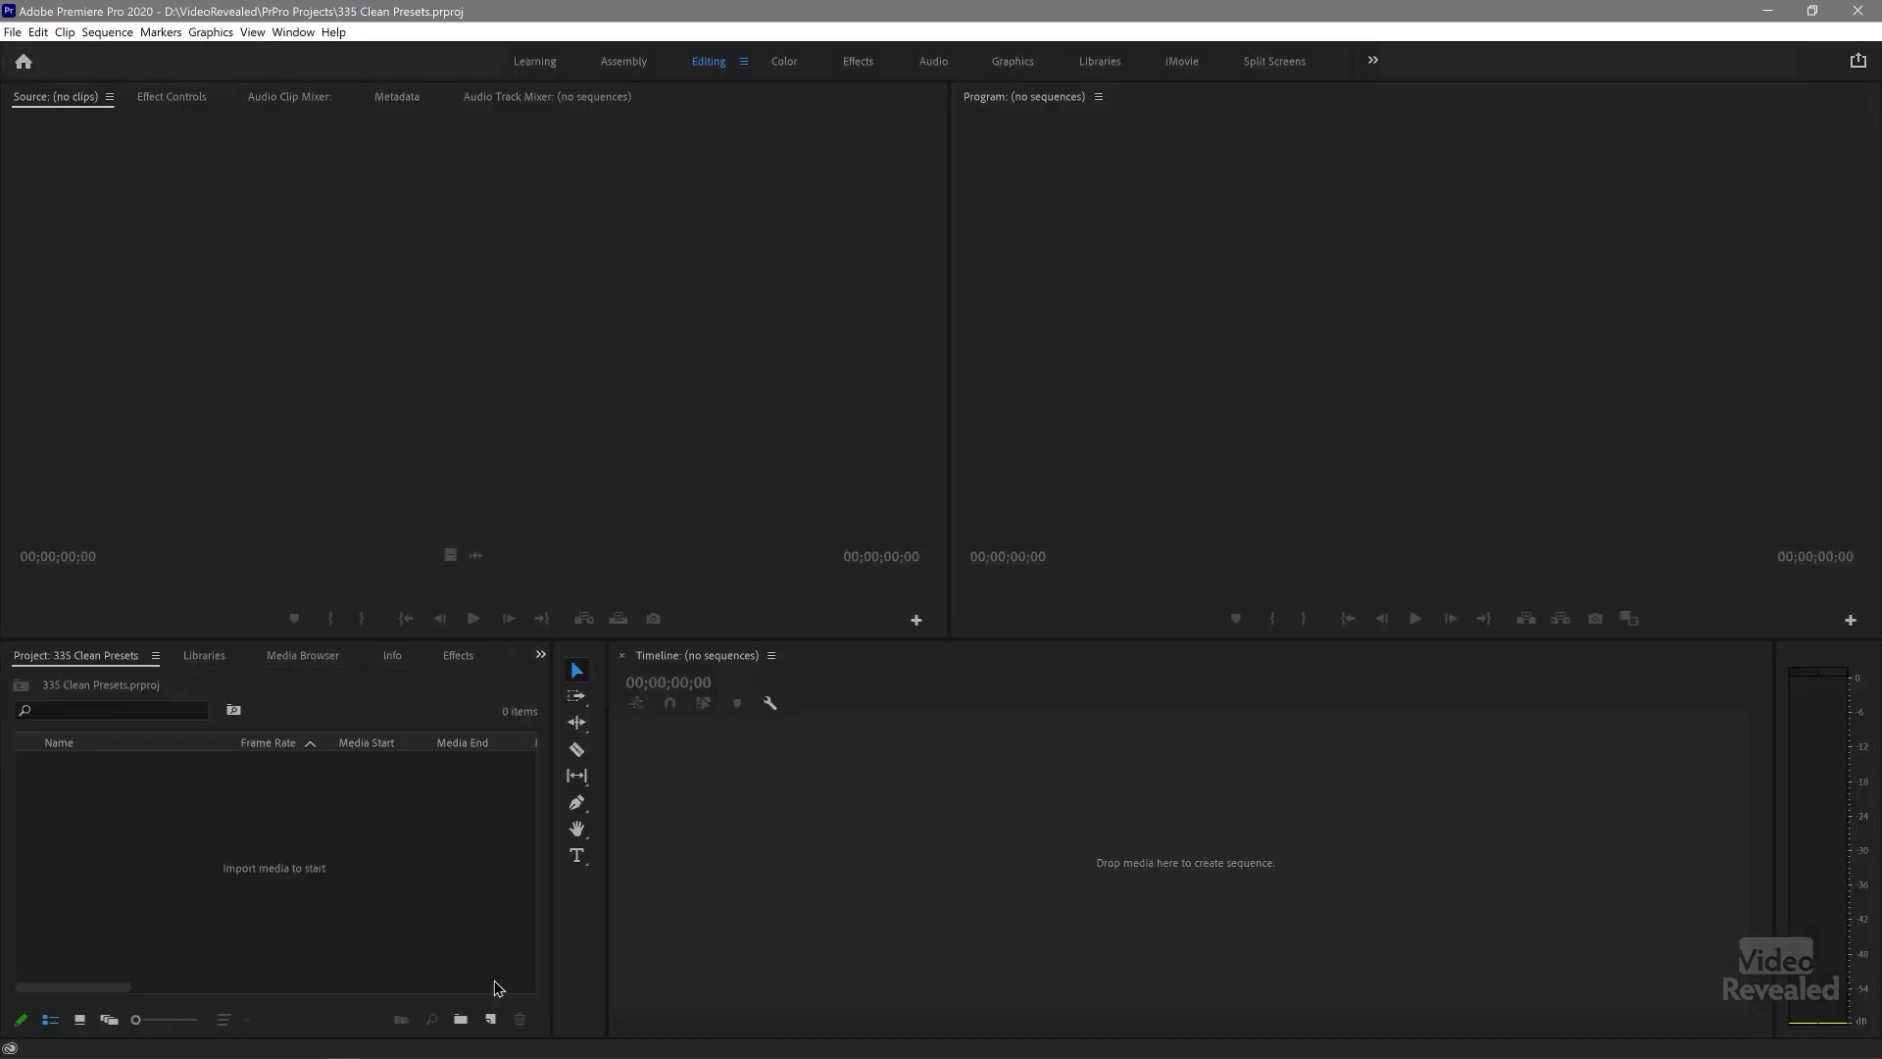
Start a new sequence in the 335 Clean Presets project
{"action": "left_click", "coordinate": [490, 1019]}
{"action": "left_click", "coordinate": [549, 785]}
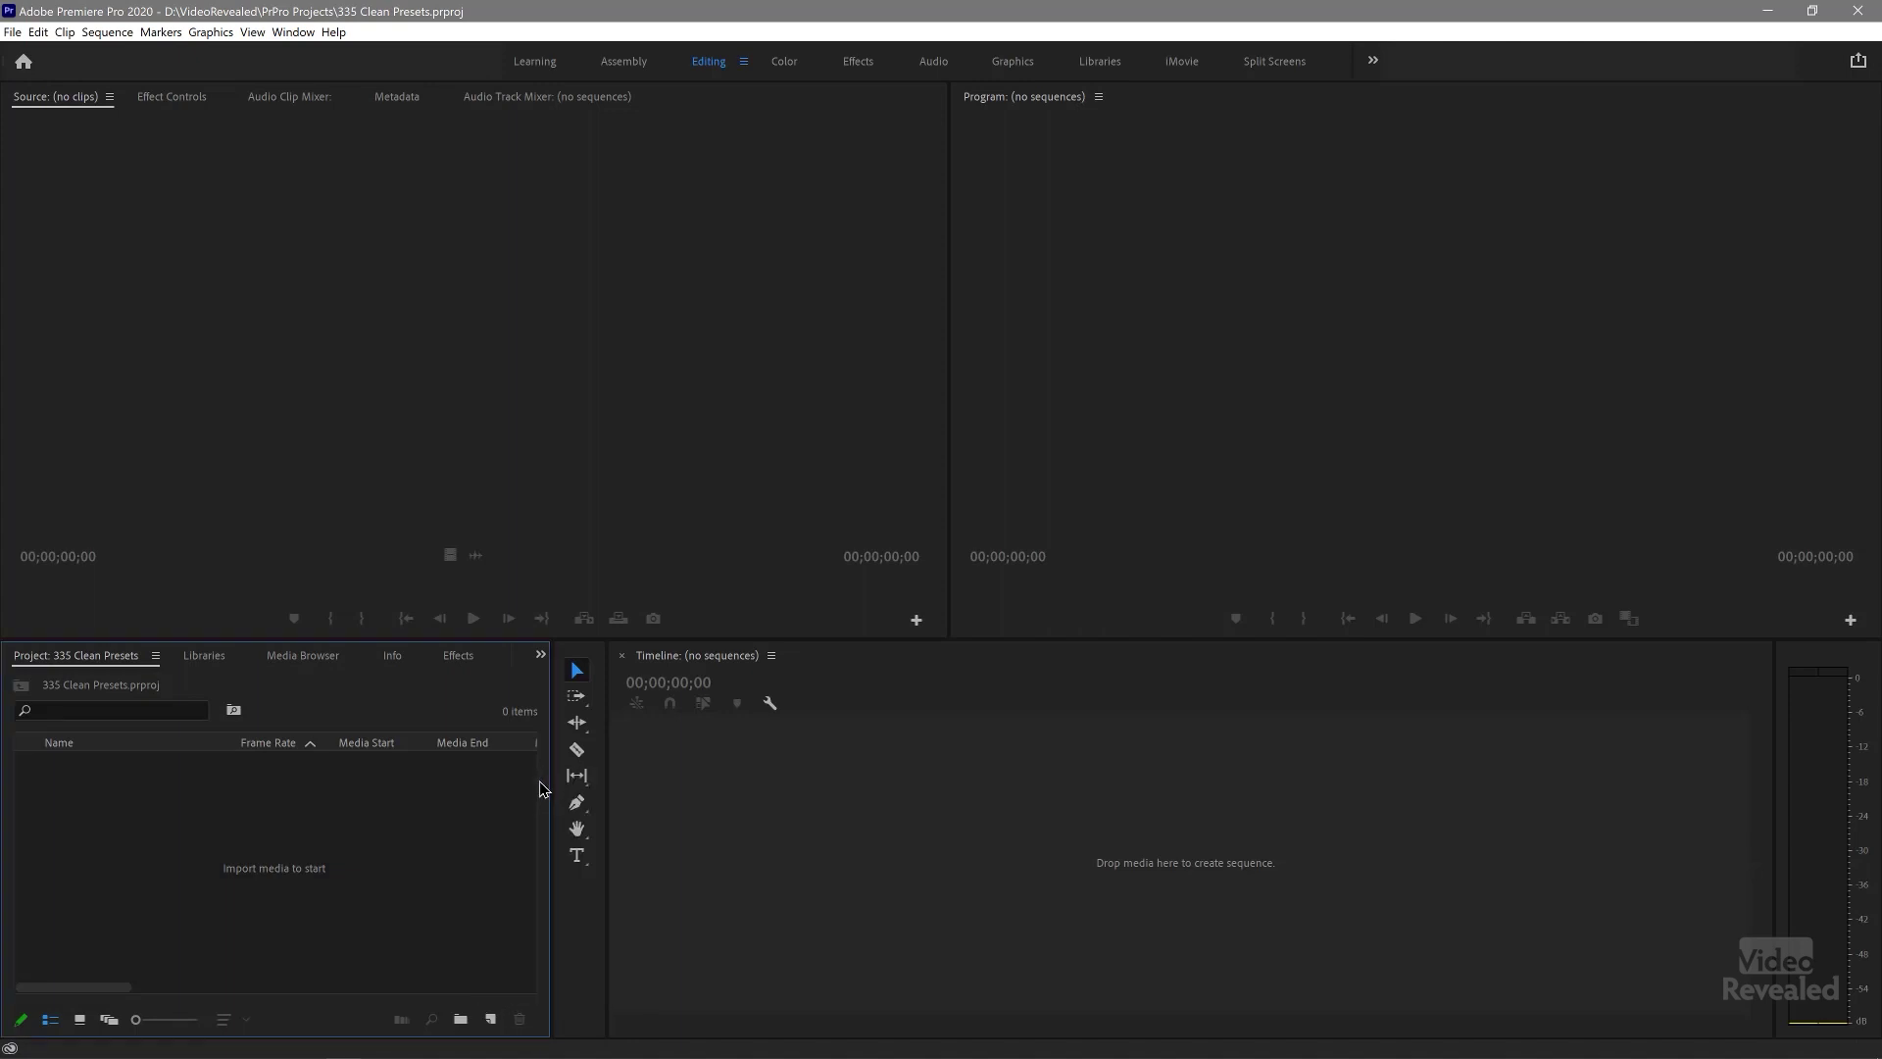
{"action": "left_click", "coordinate": [490, 1020]}
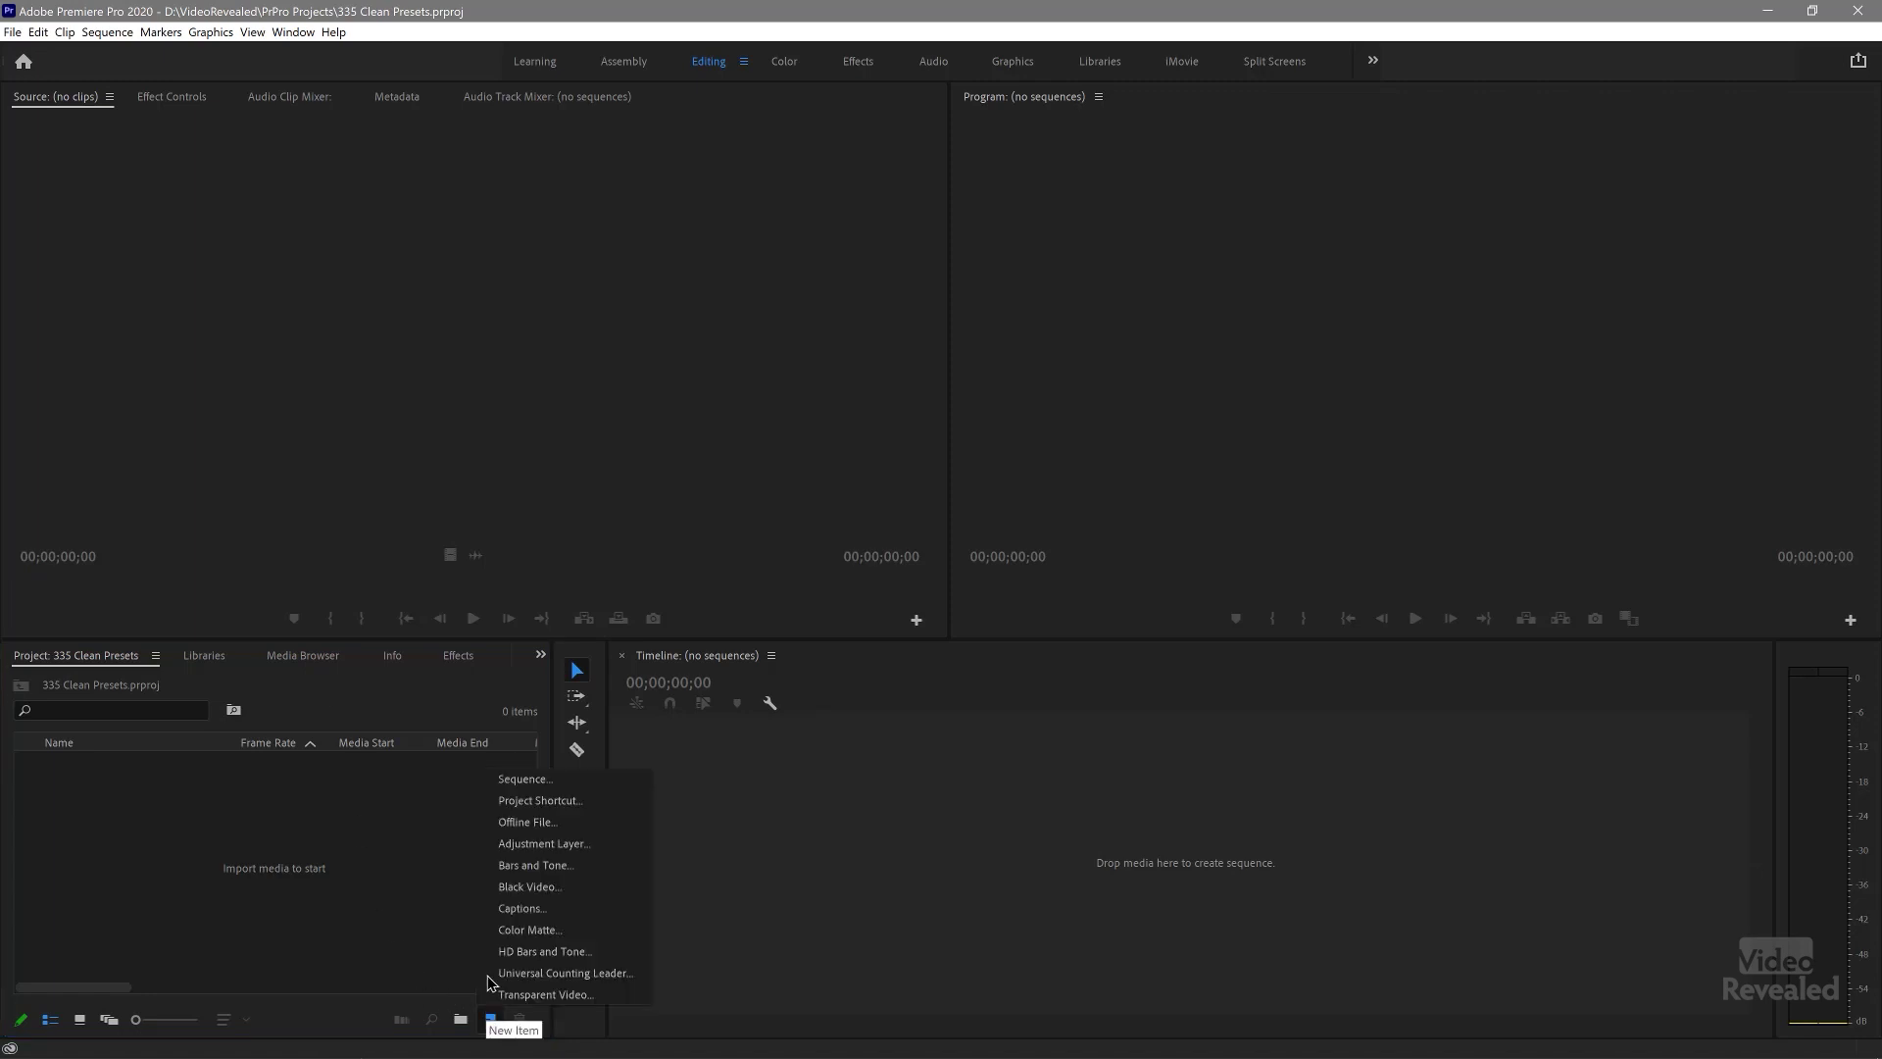
{"action": "left_click", "coordinate": [527, 780]}
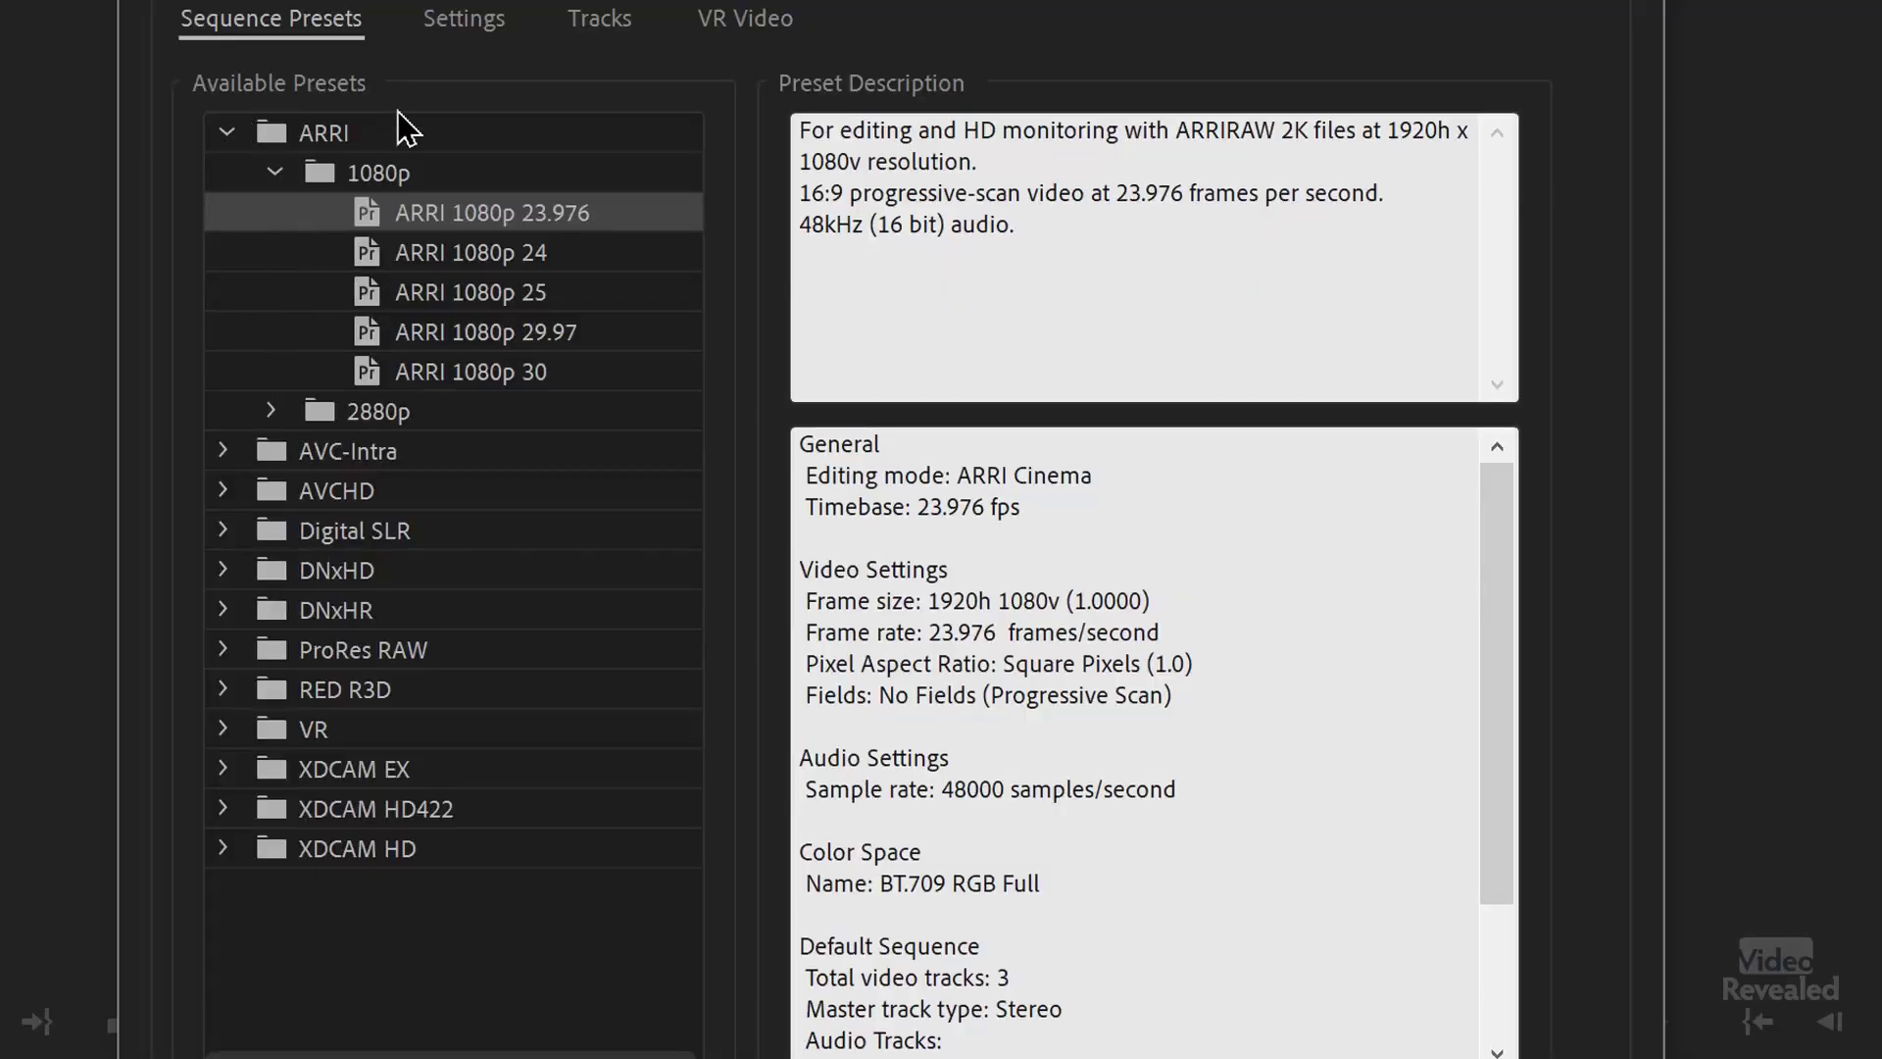
Choose the DSLR 1080p30 preset from the Digital SLR 1080p group, leaving the ARRI and Digital SLR groups collapsed
{"action": "left_click", "coordinate": [226, 134]}
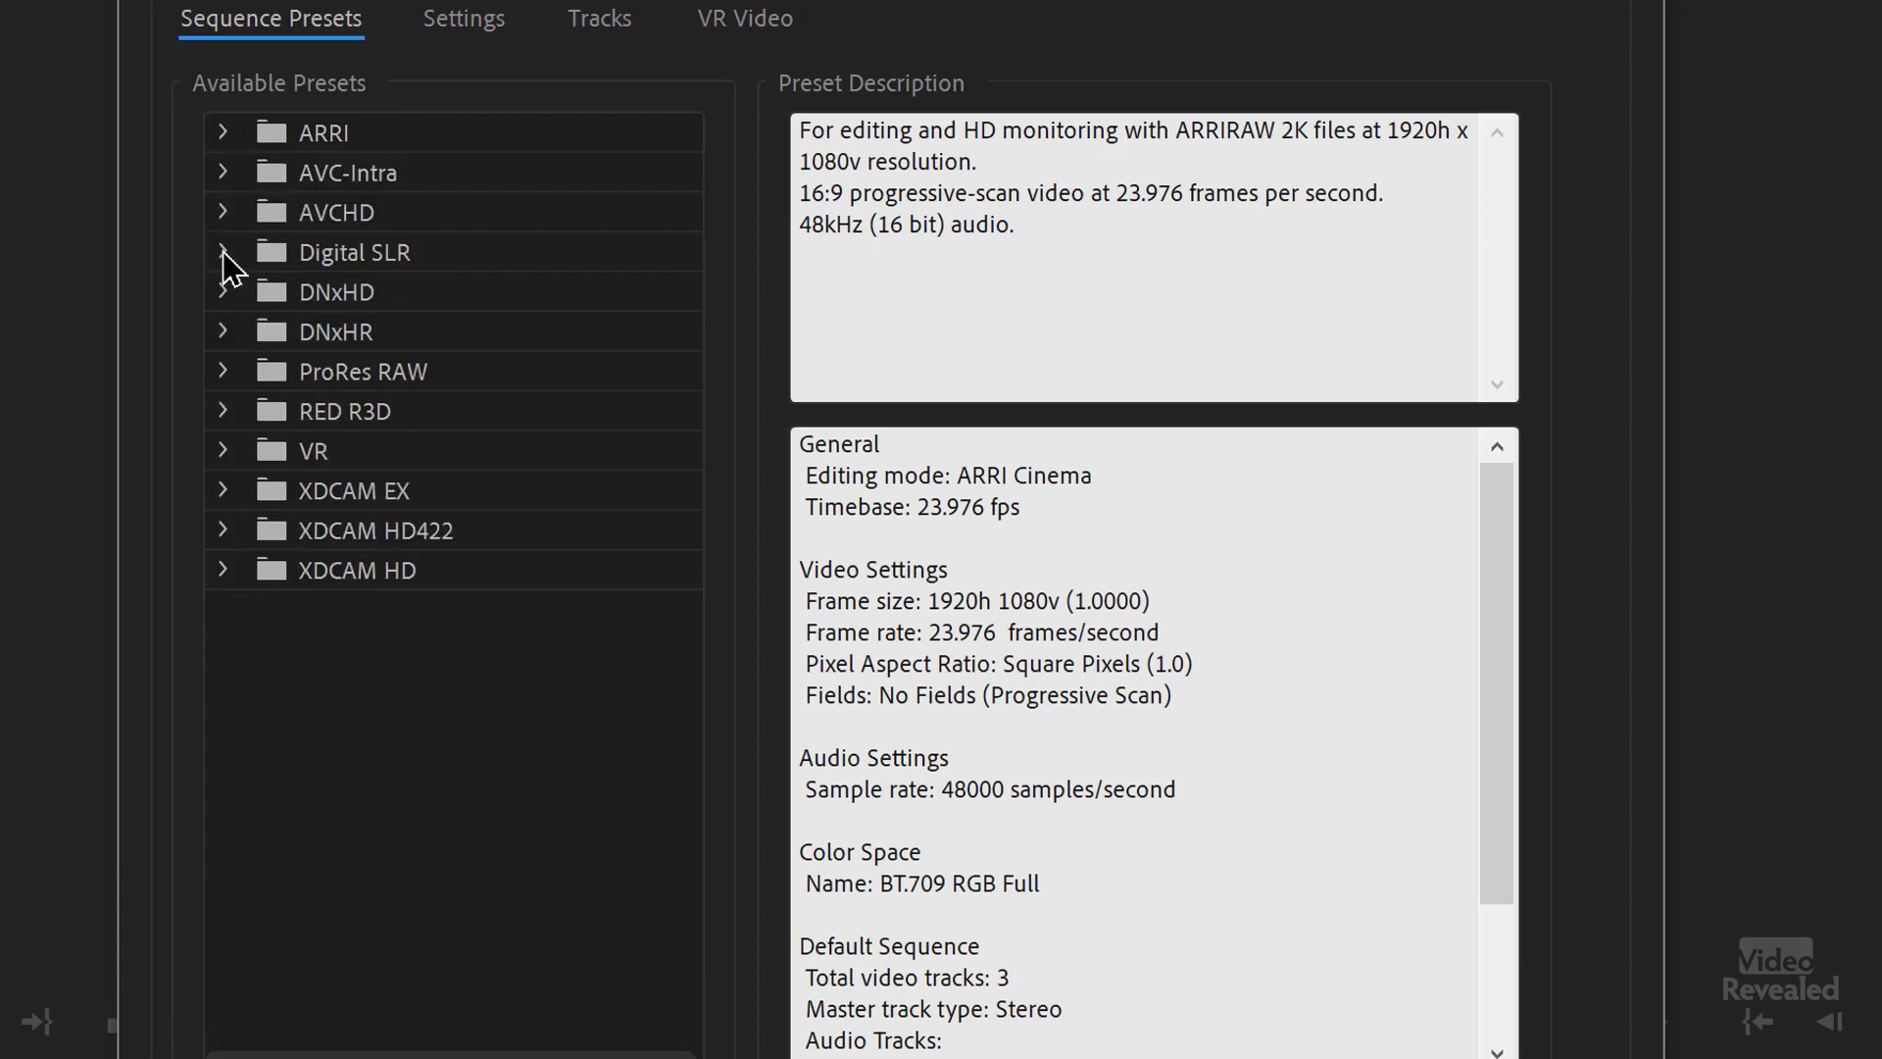
{"action": "left_click", "coordinate": [225, 253]}
{"action": "left_click", "coordinate": [271, 292]}
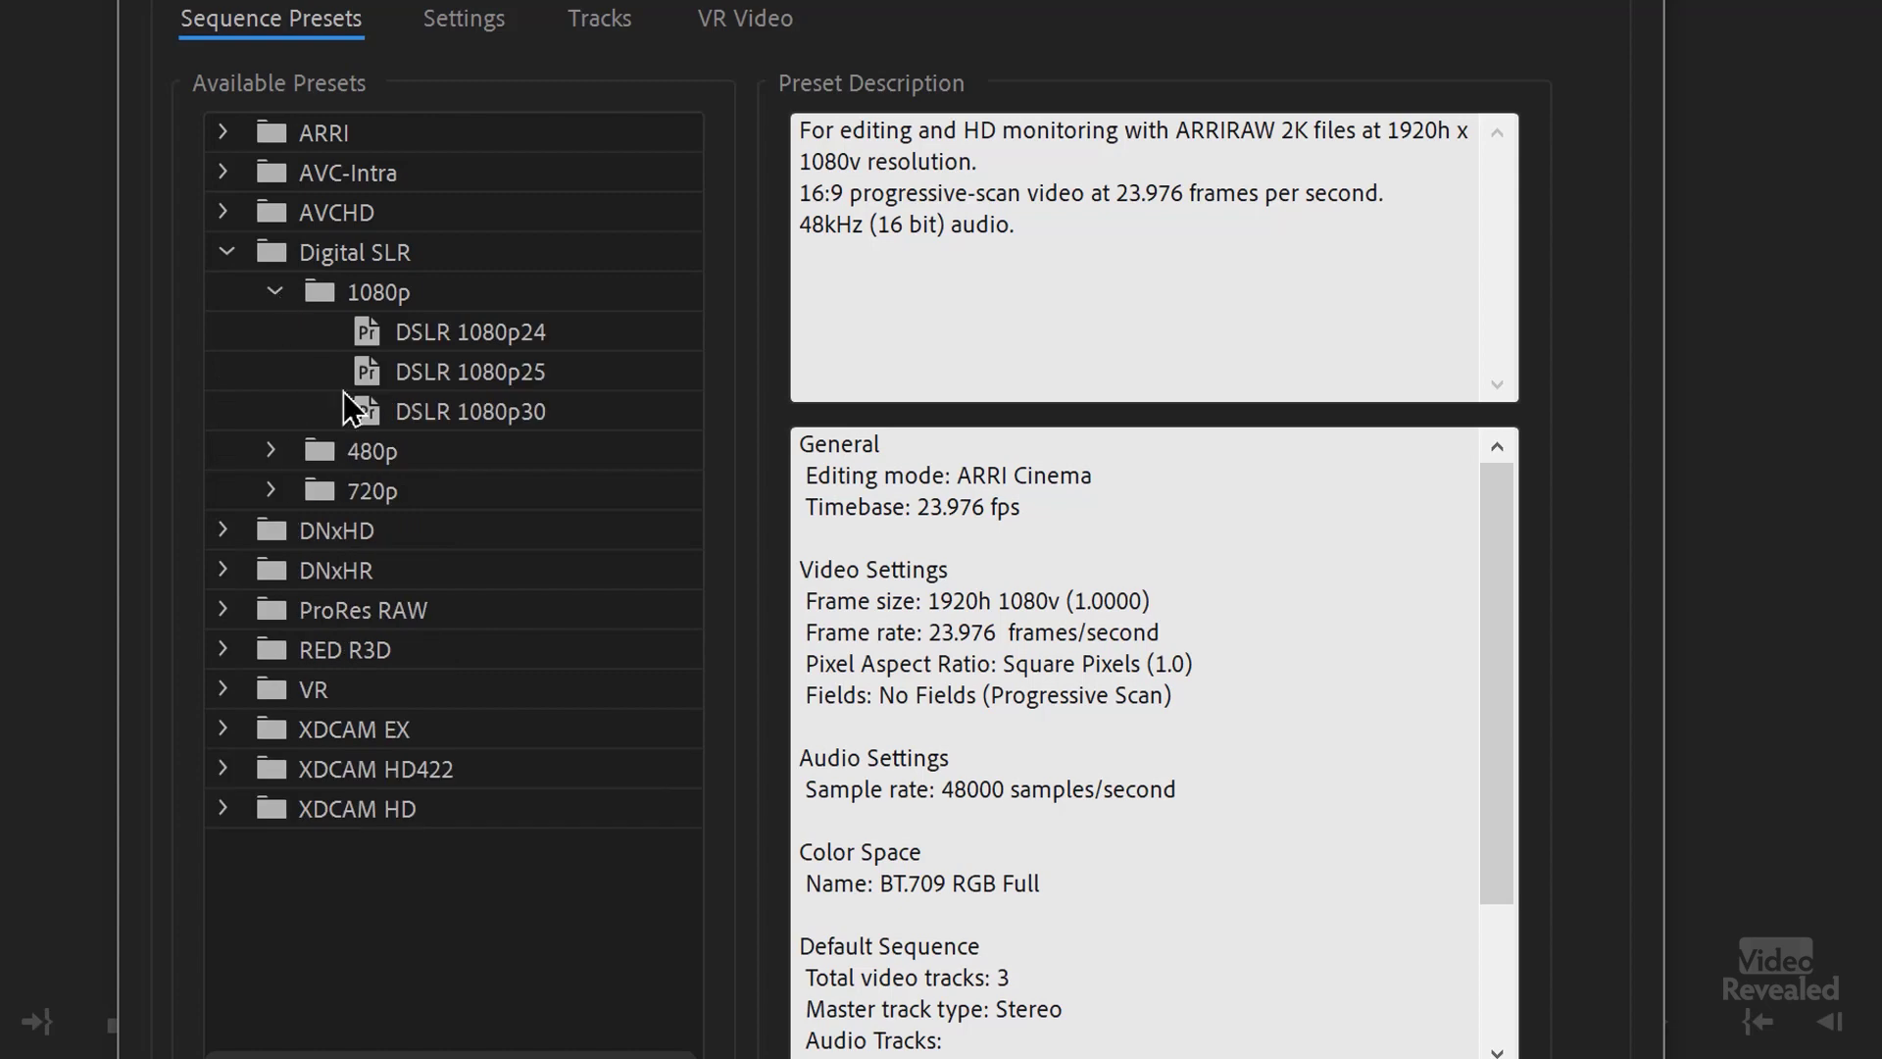
{"action": "left_click", "coordinate": [470, 422]}
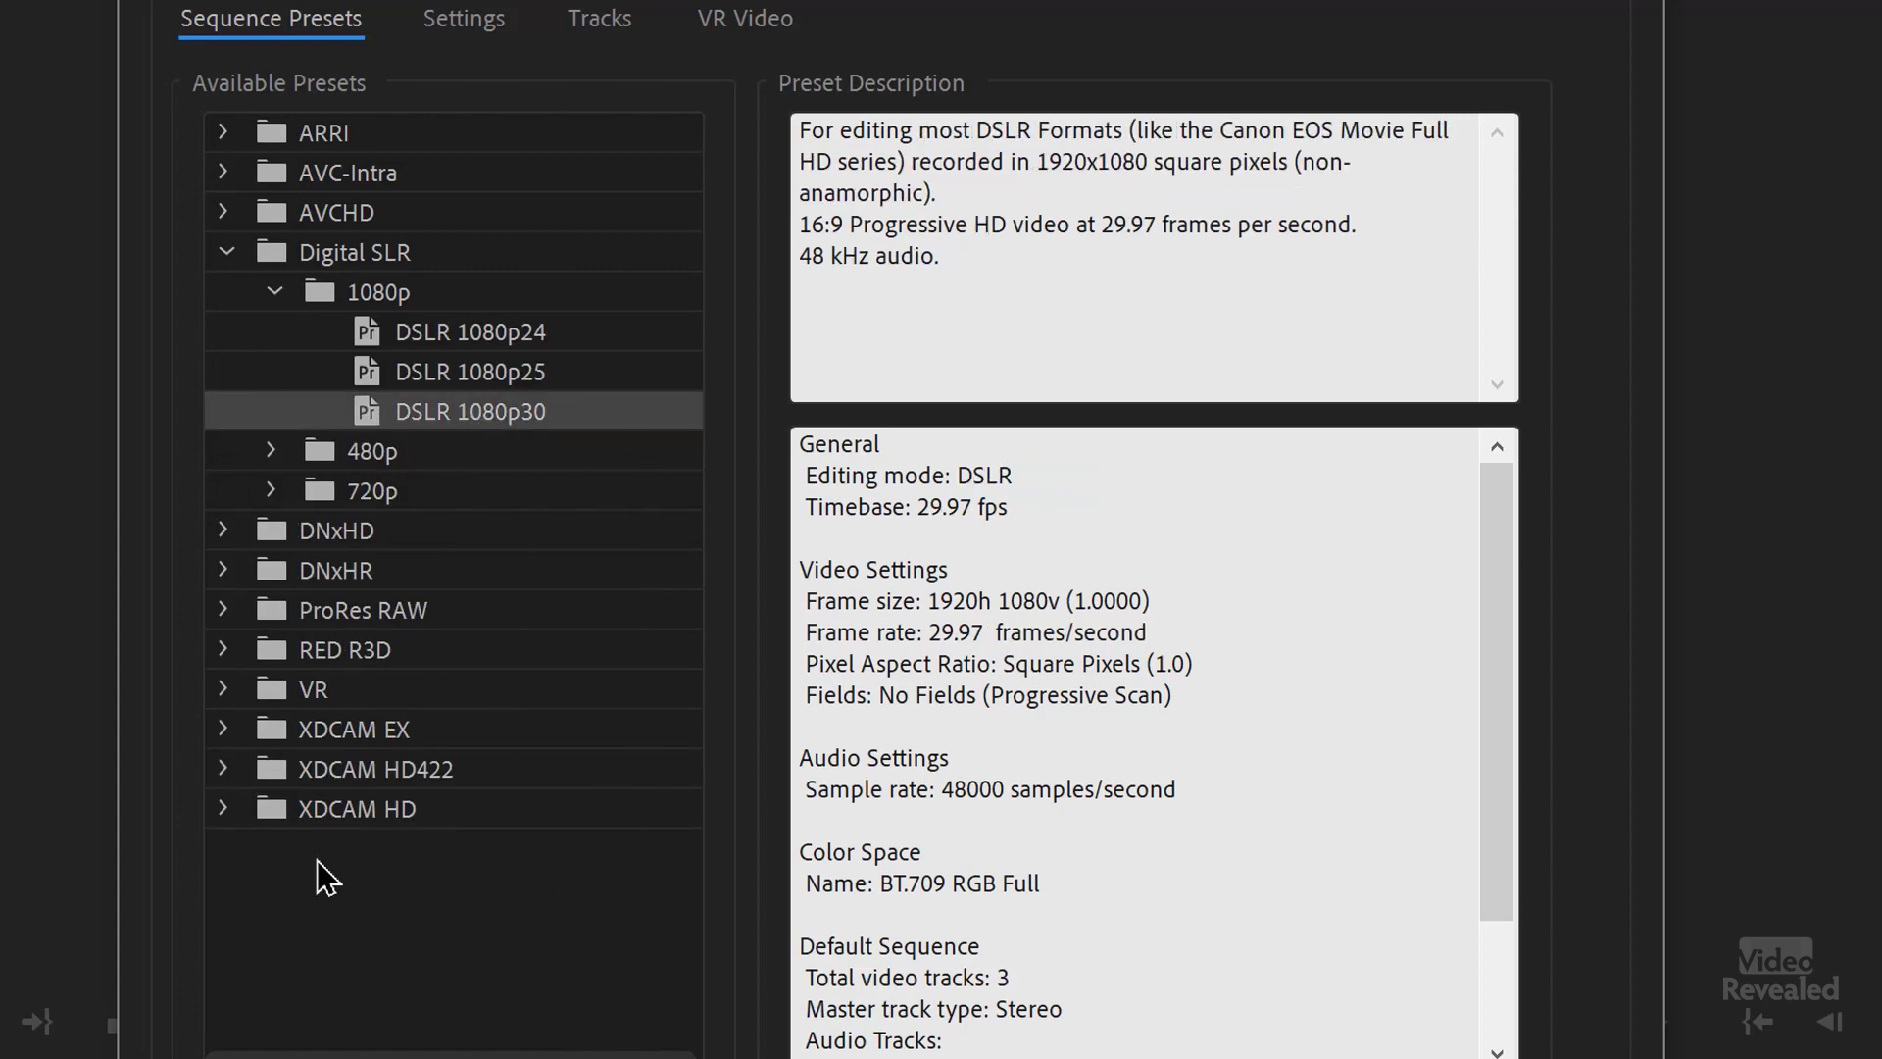
{"action": "left_click", "coordinate": [224, 253]}
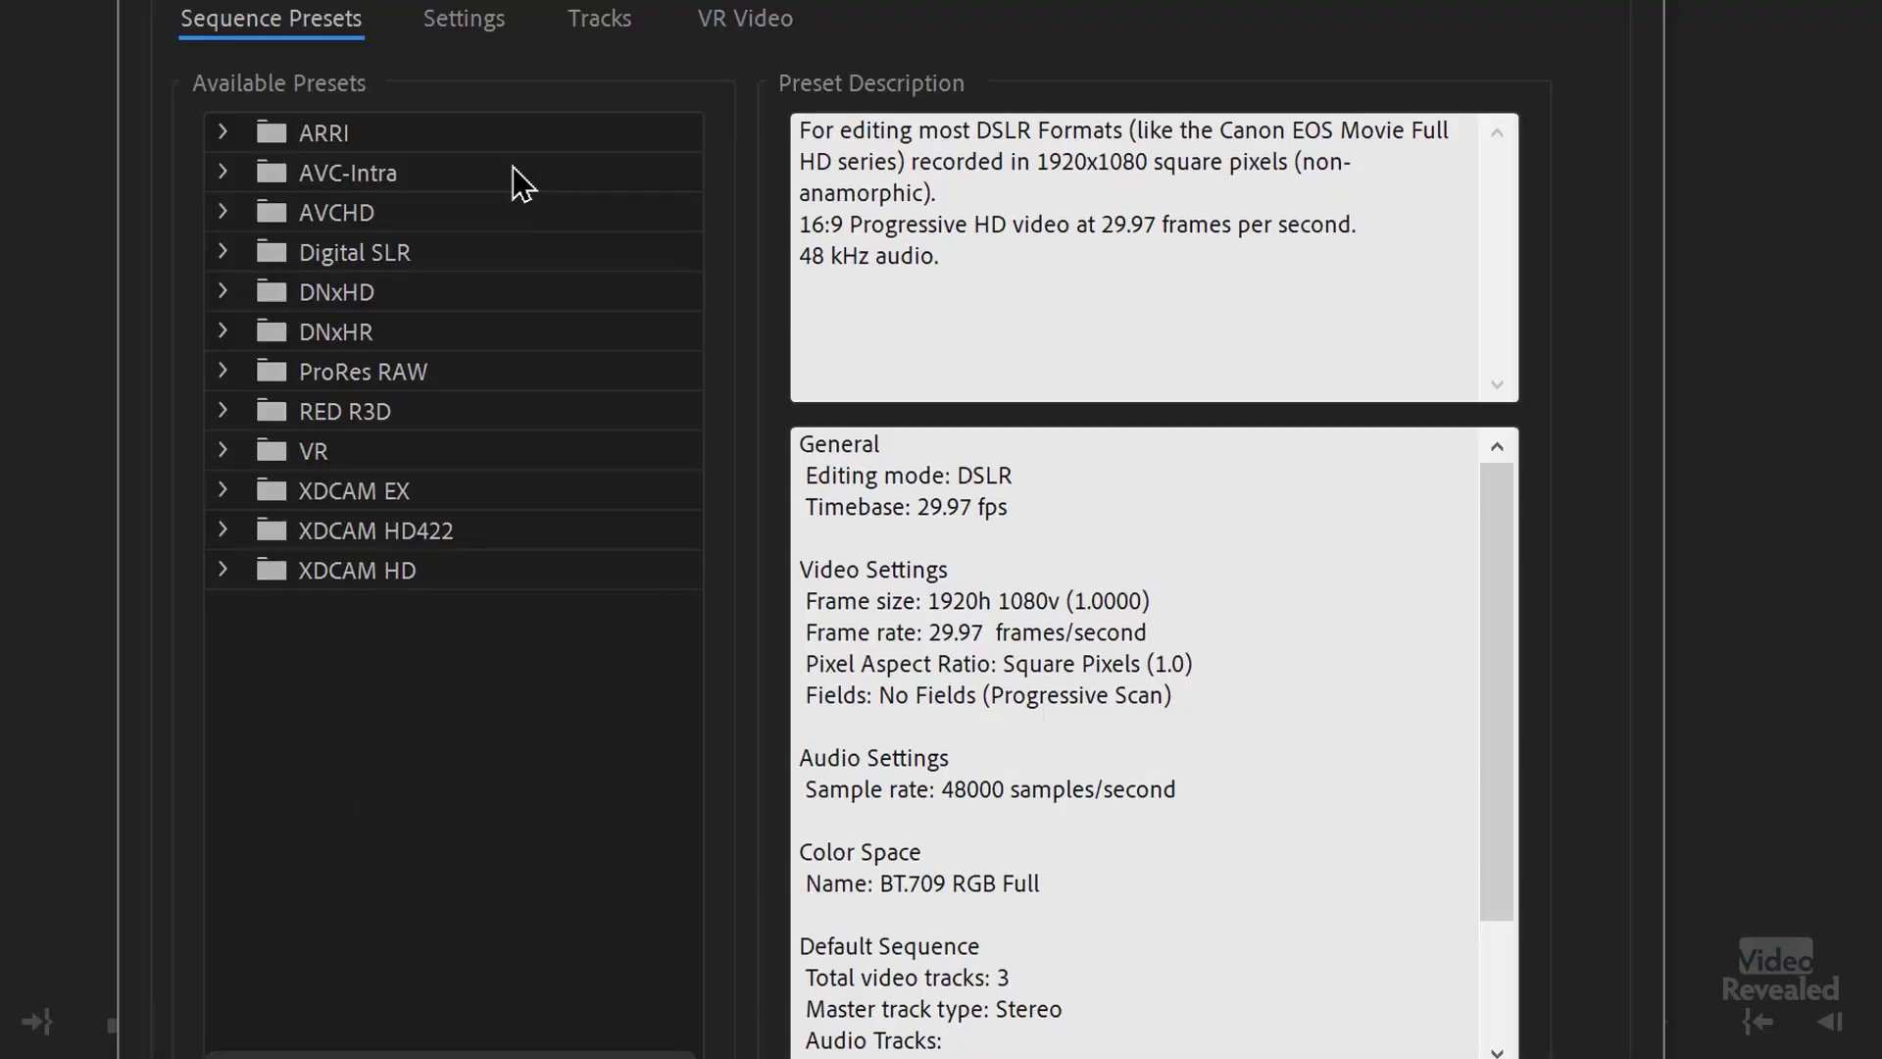
In the new sequence's settings, change the editing mode to the custom one that makes the preview file format editable
{"action": "left_click", "coordinate": [459, 23]}
{"action": "left_click", "coordinate": [345, 35]}
{"action": "left_click", "coordinate": [452, 27]}
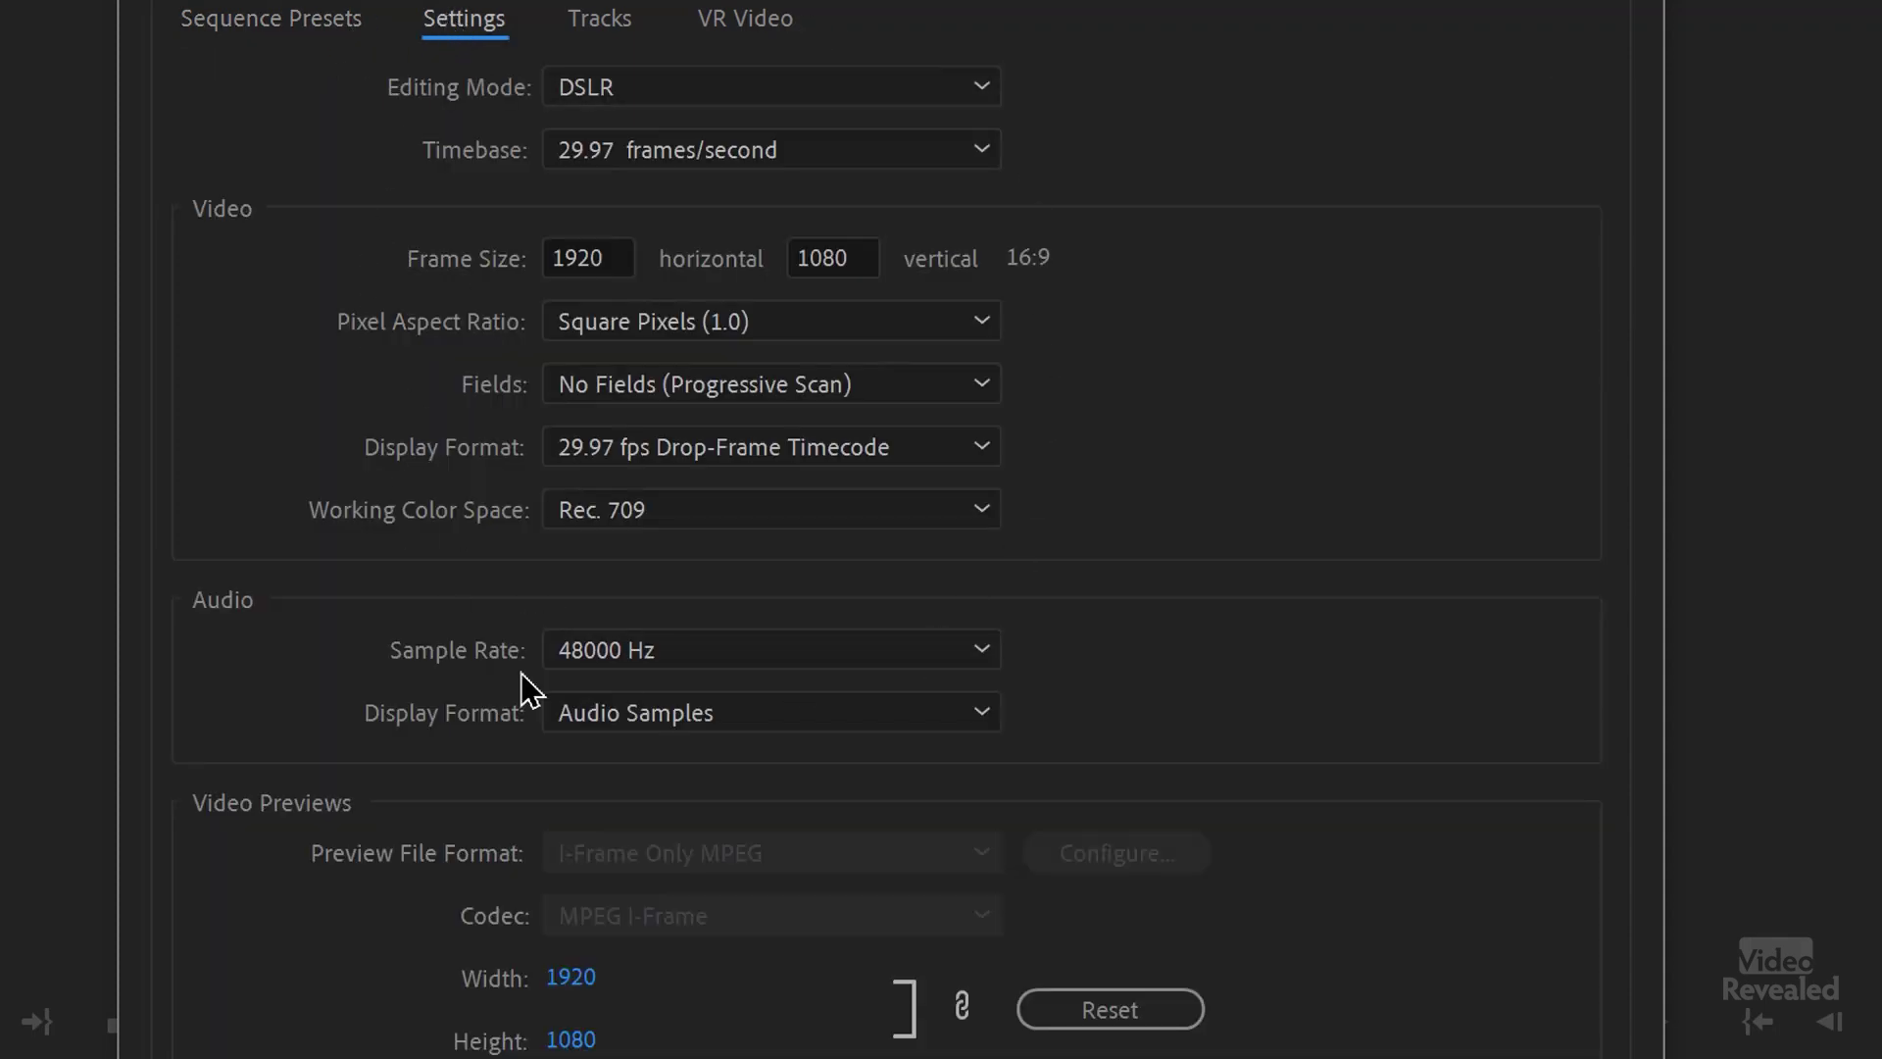
{"action": "left_click", "coordinate": [669, 86]}
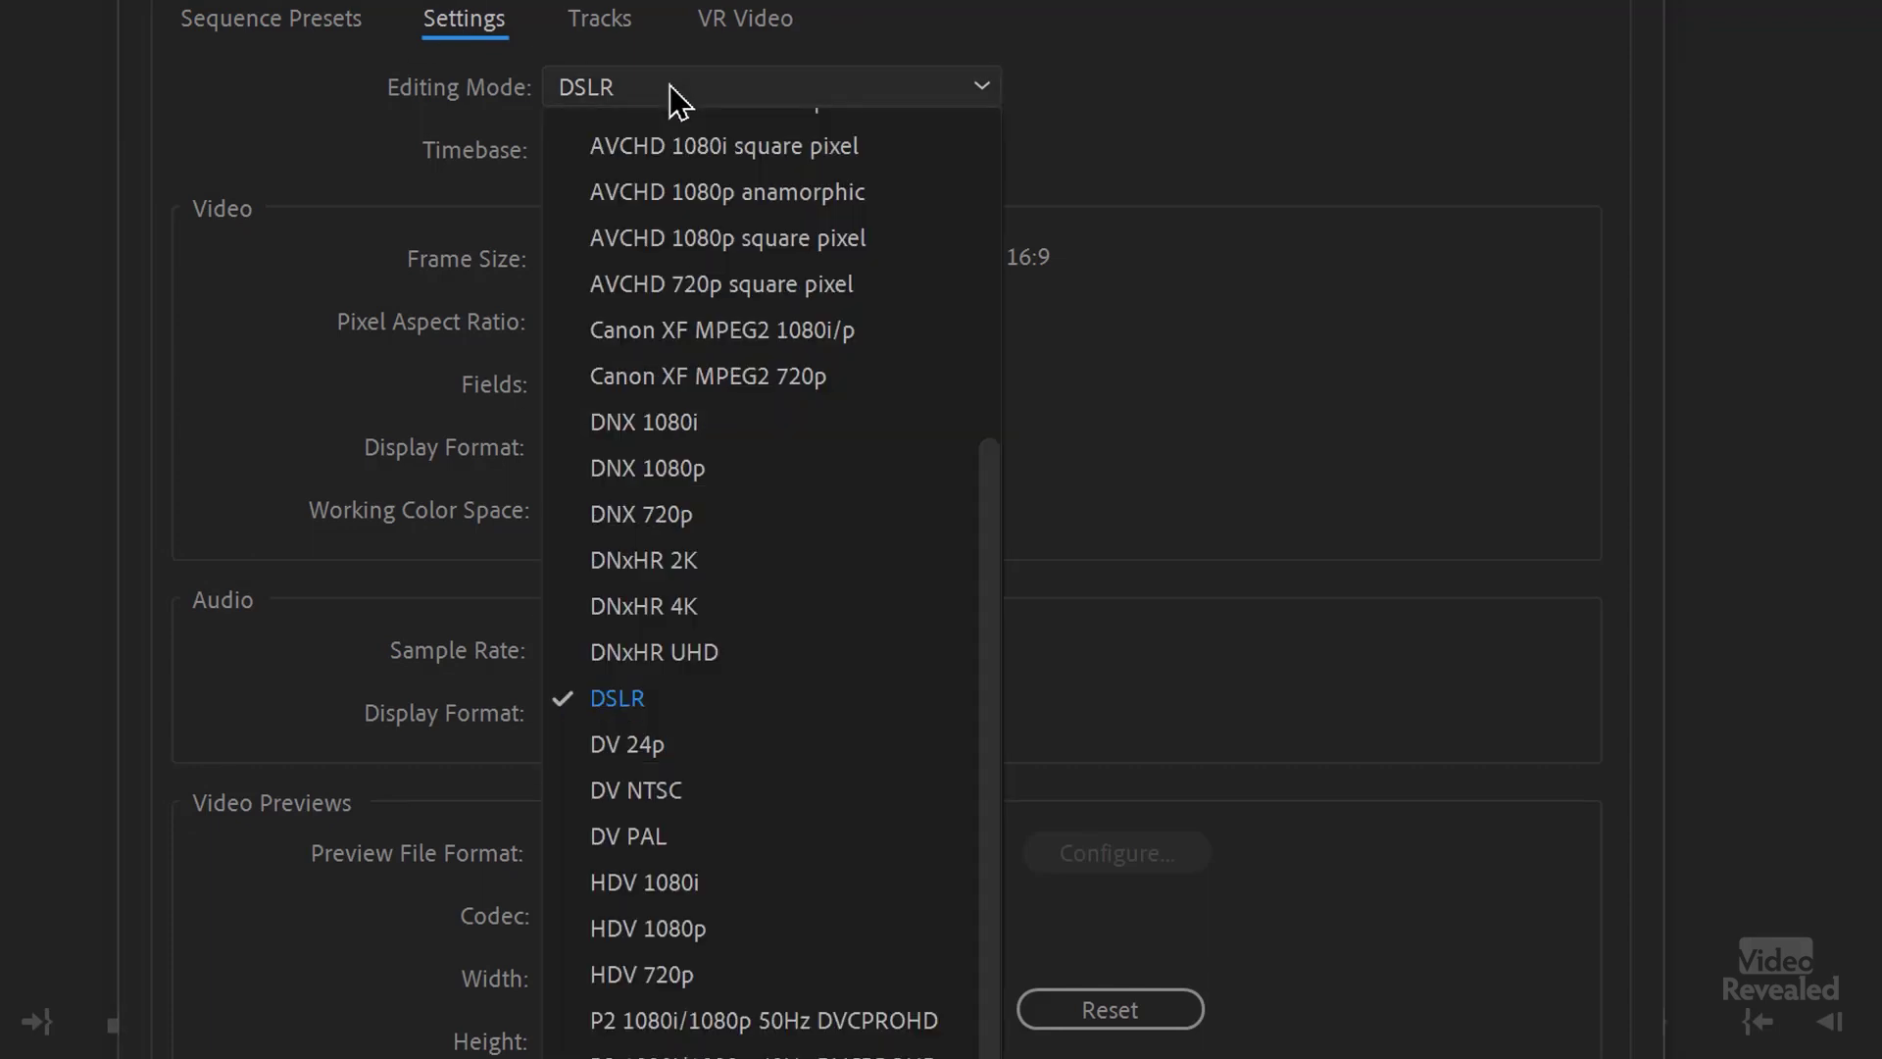
{"action": "scroll", "coordinate": [697, 149], "scroll_direction": "up", "scroll_amount": 3}
{"action": "left_click", "coordinate": [694, 135]}
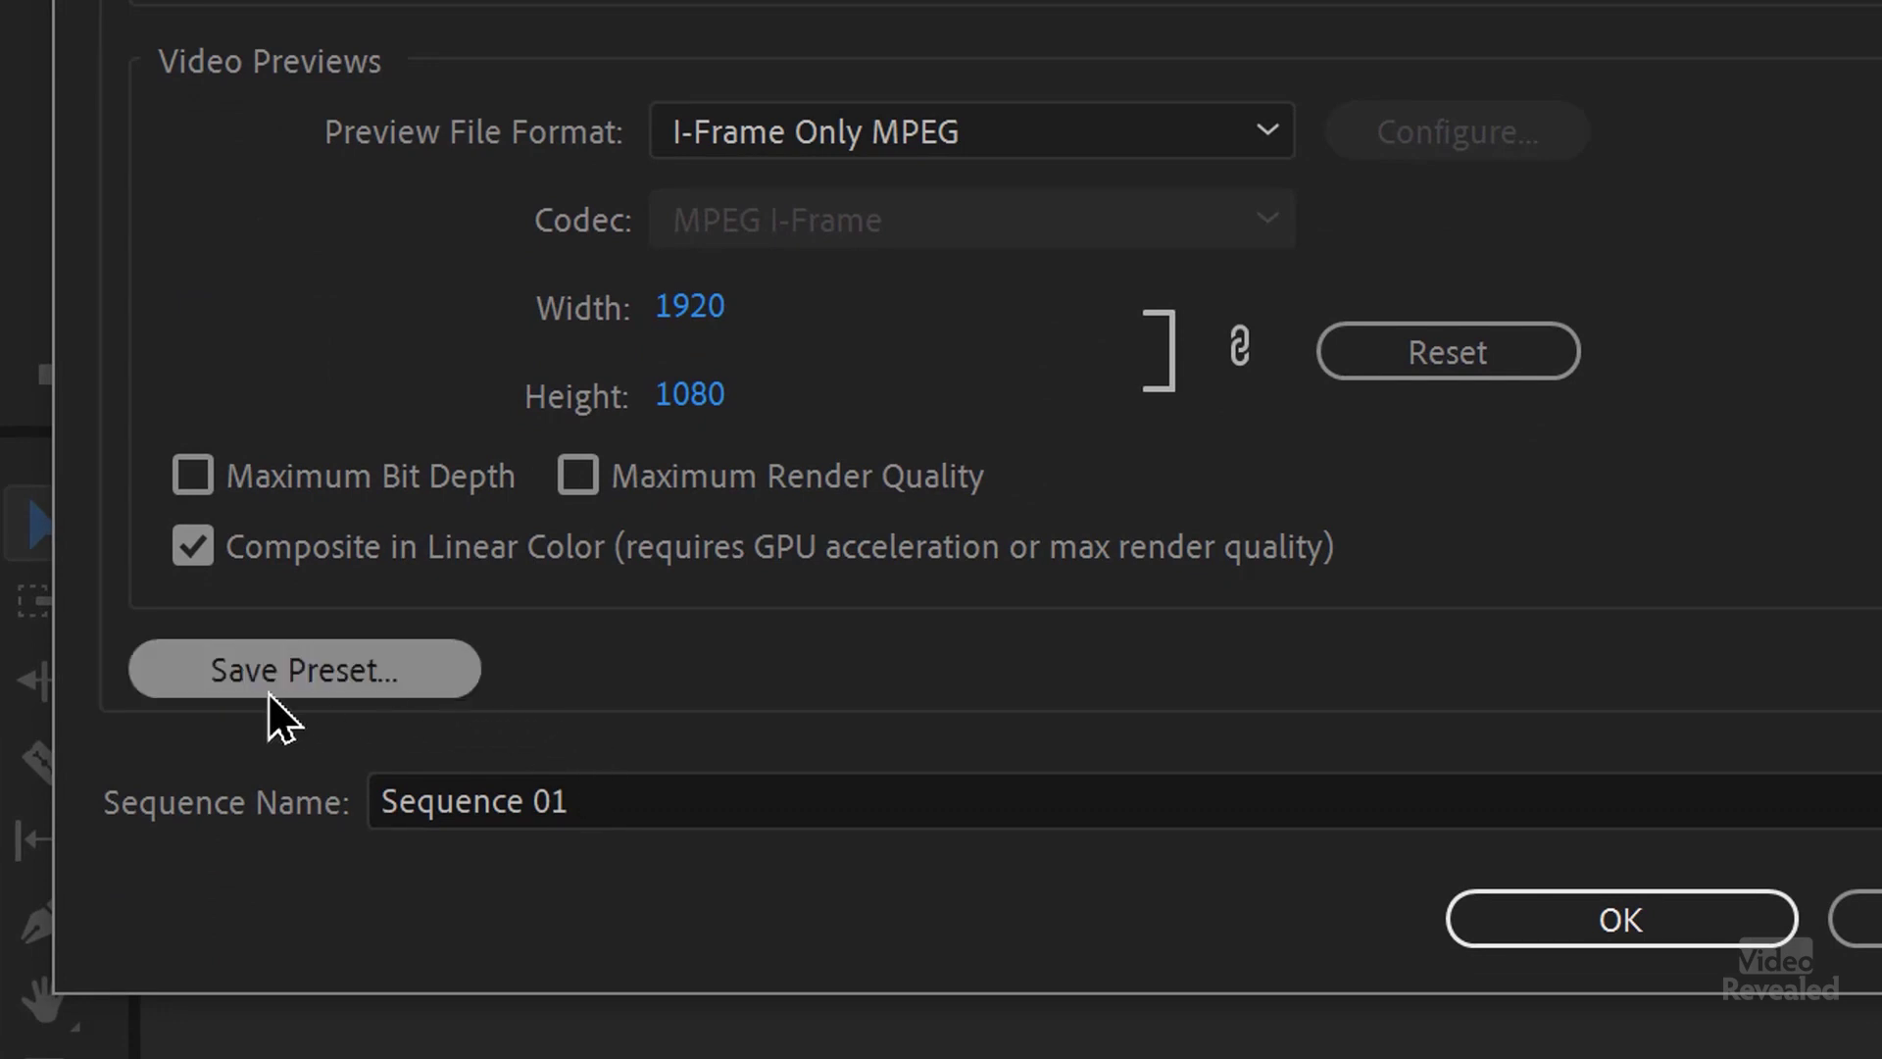
Save the settings as a sequence preset named with the creator's first name followed by "Custom Seq", without a description
{"action": "left_click", "coordinate": [367, 667]}
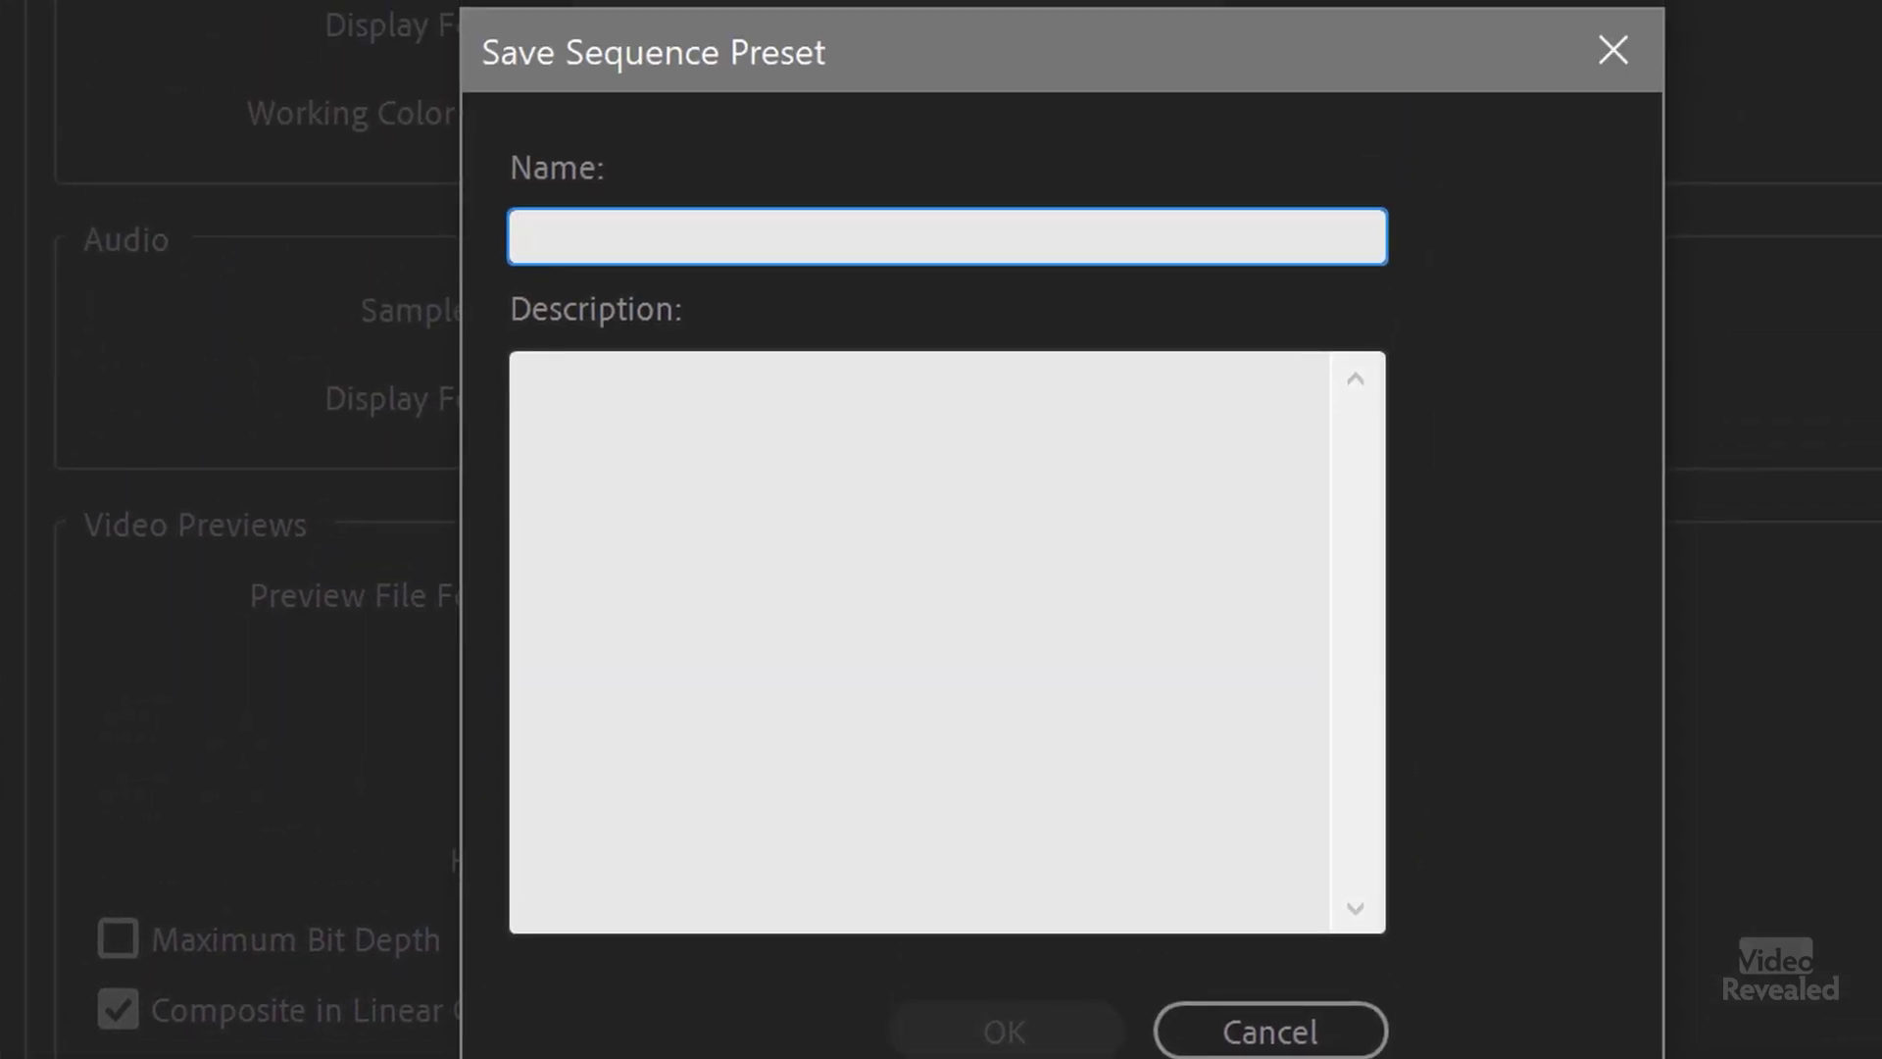
{"action": "type", "text": "Colin Cus"}
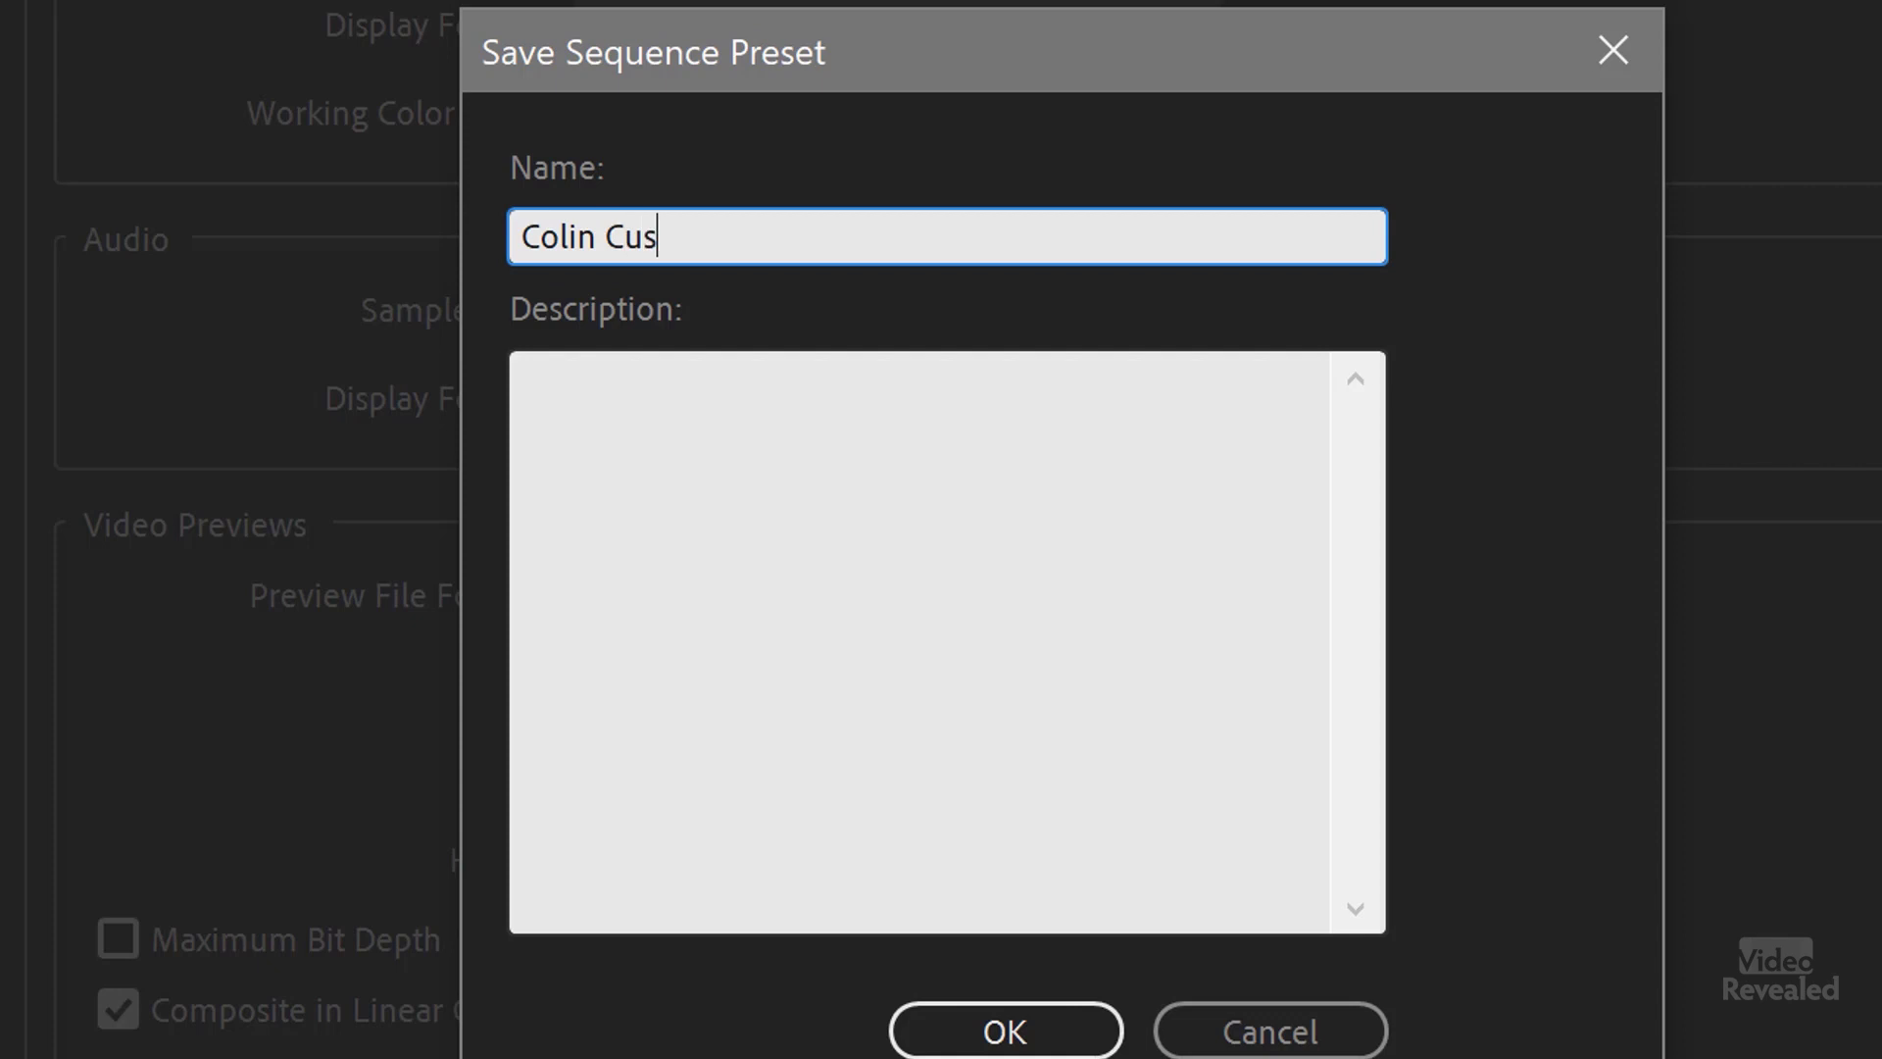
{"action": "type", "text": "tom Sequ"}
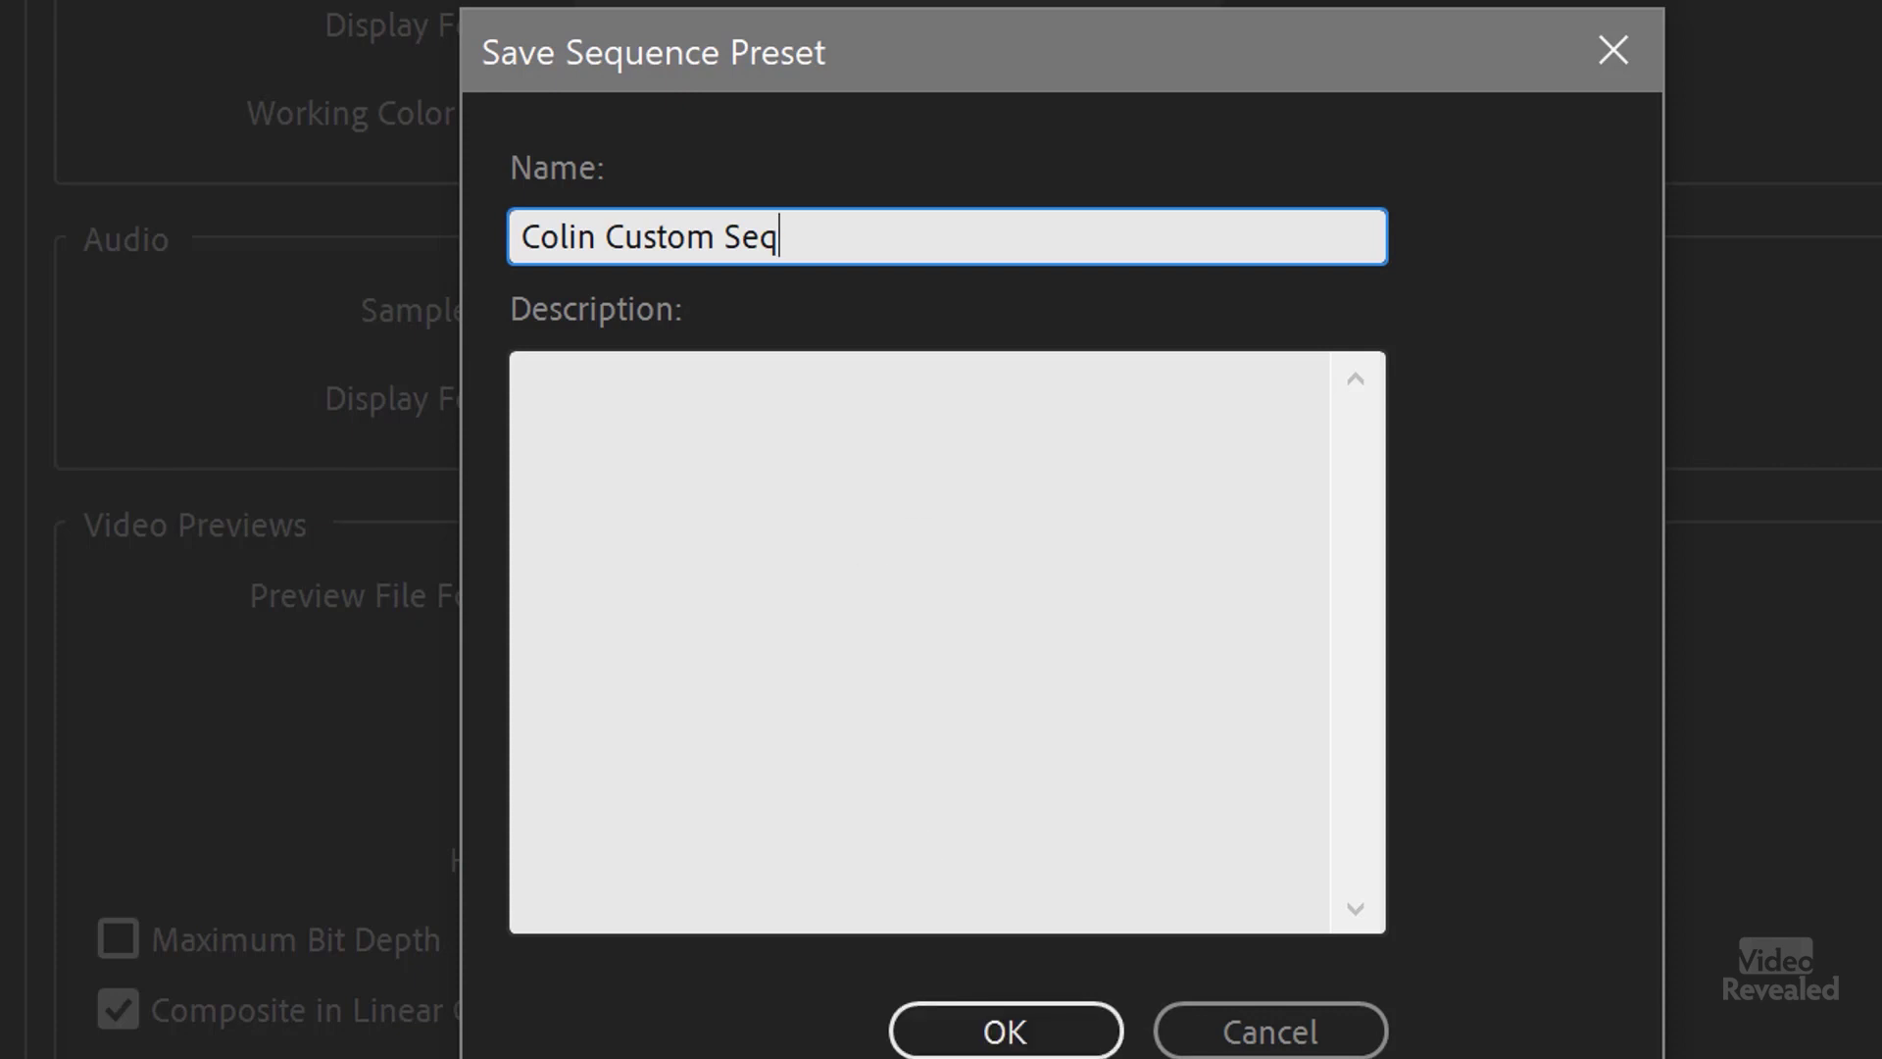
{"action": "left_click", "coordinate": [1027, 1034]}
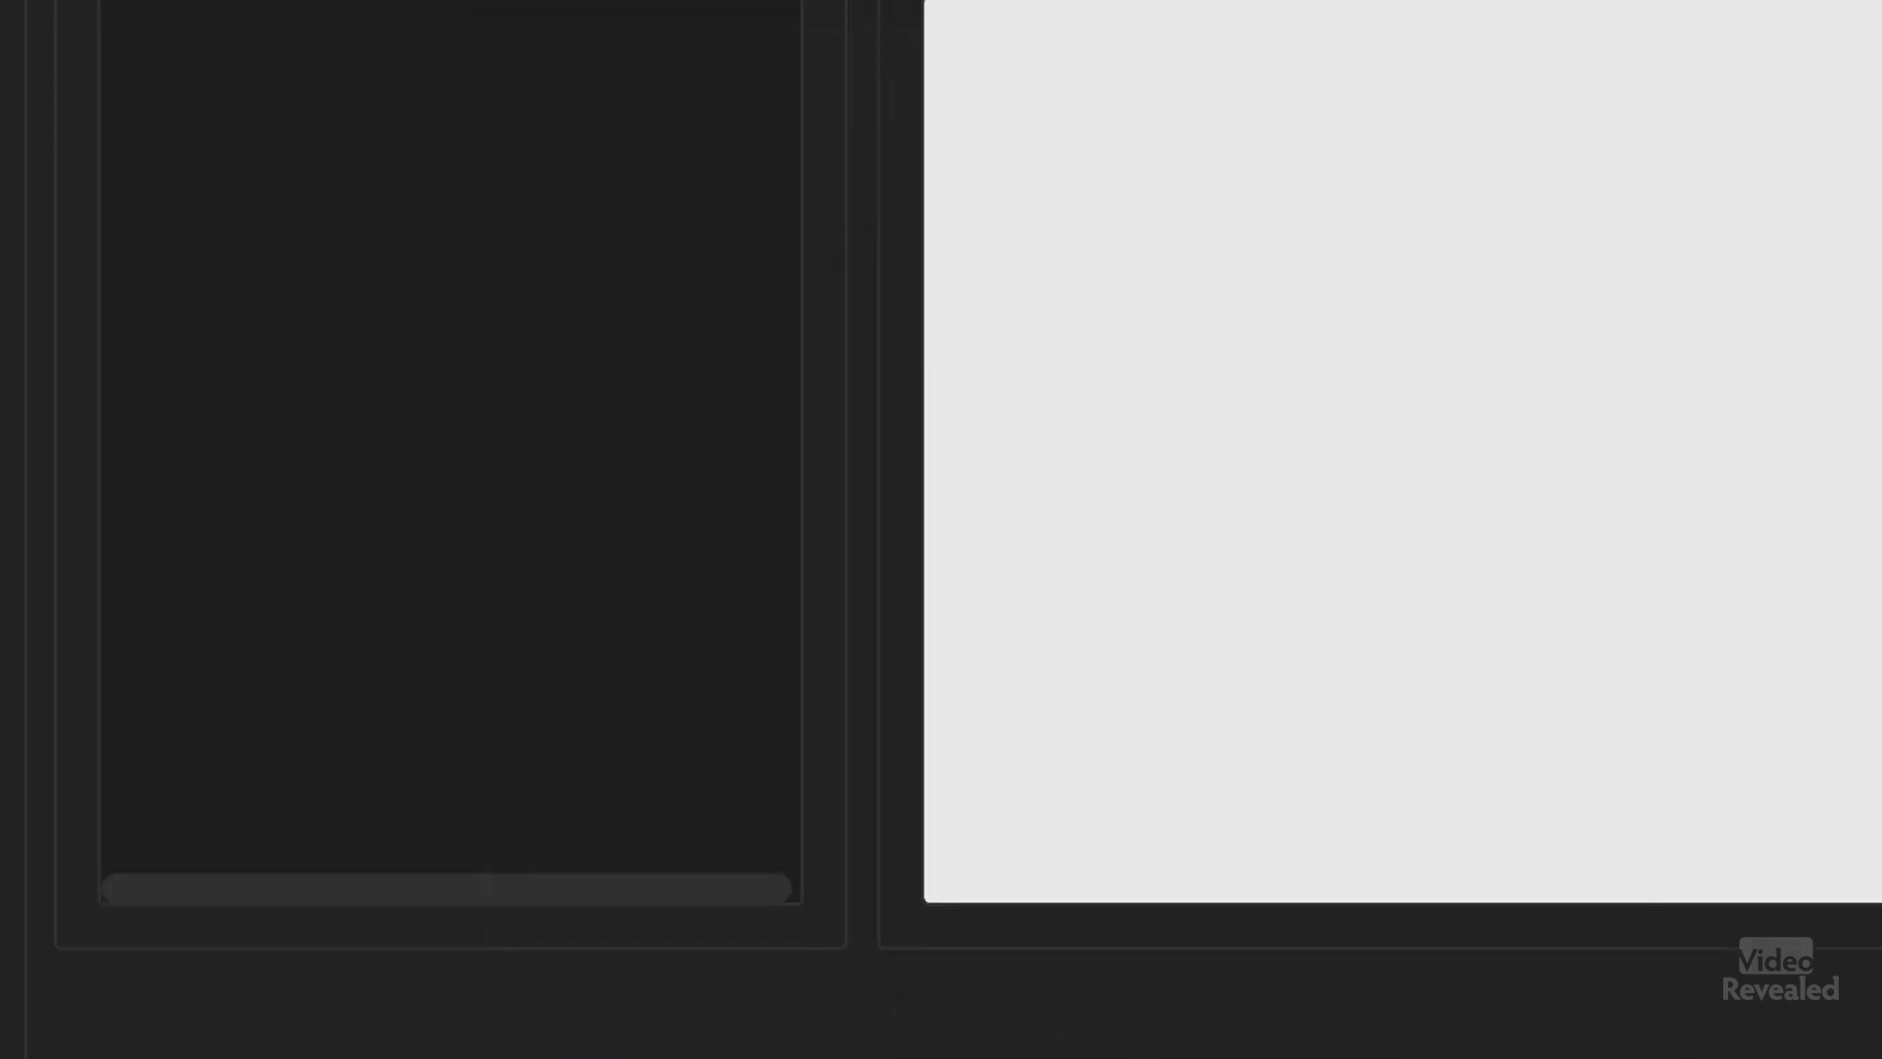
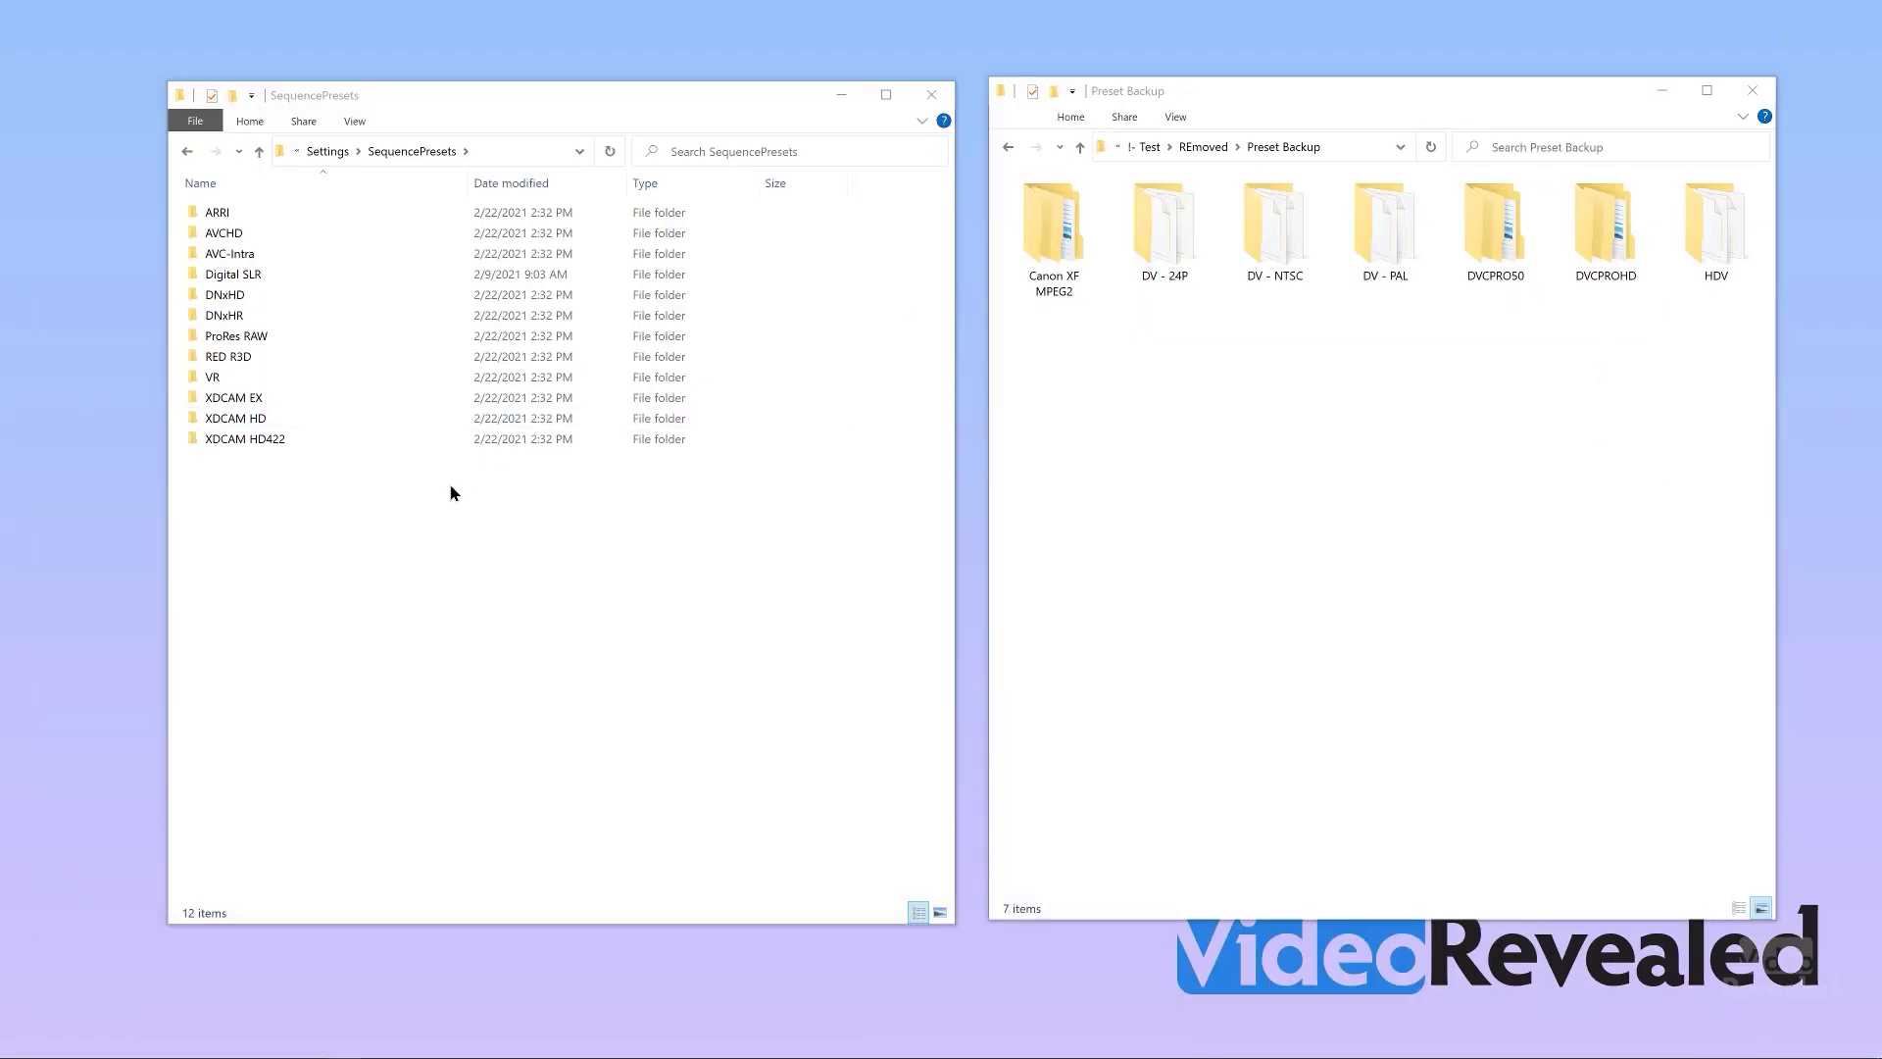
Back out of the SequencePresets folder through the Adobe program folders to the root of the C: drive
{"action": "left_click", "coordinate": [188, 151]}
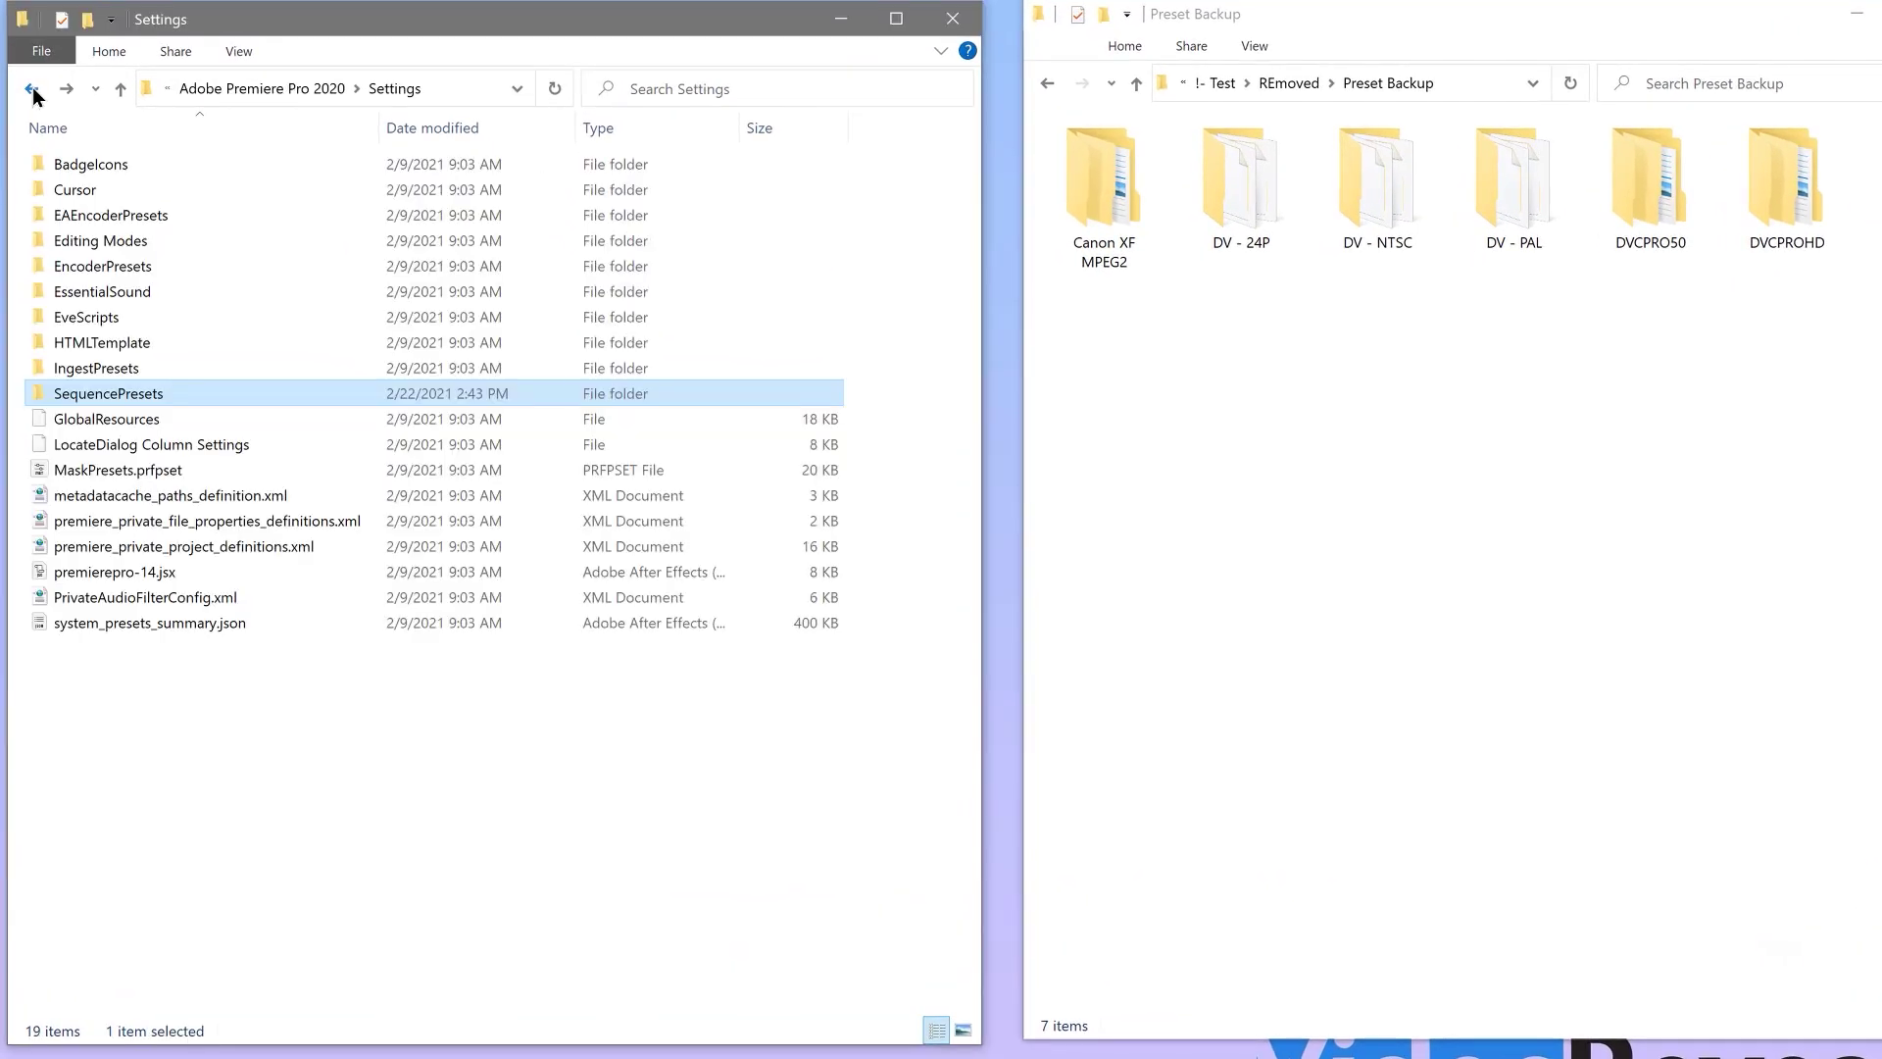
{"action": "left_click", "coordinate": [33, 89]}
{"action": "left_click", "coordinate": [33, 89]}
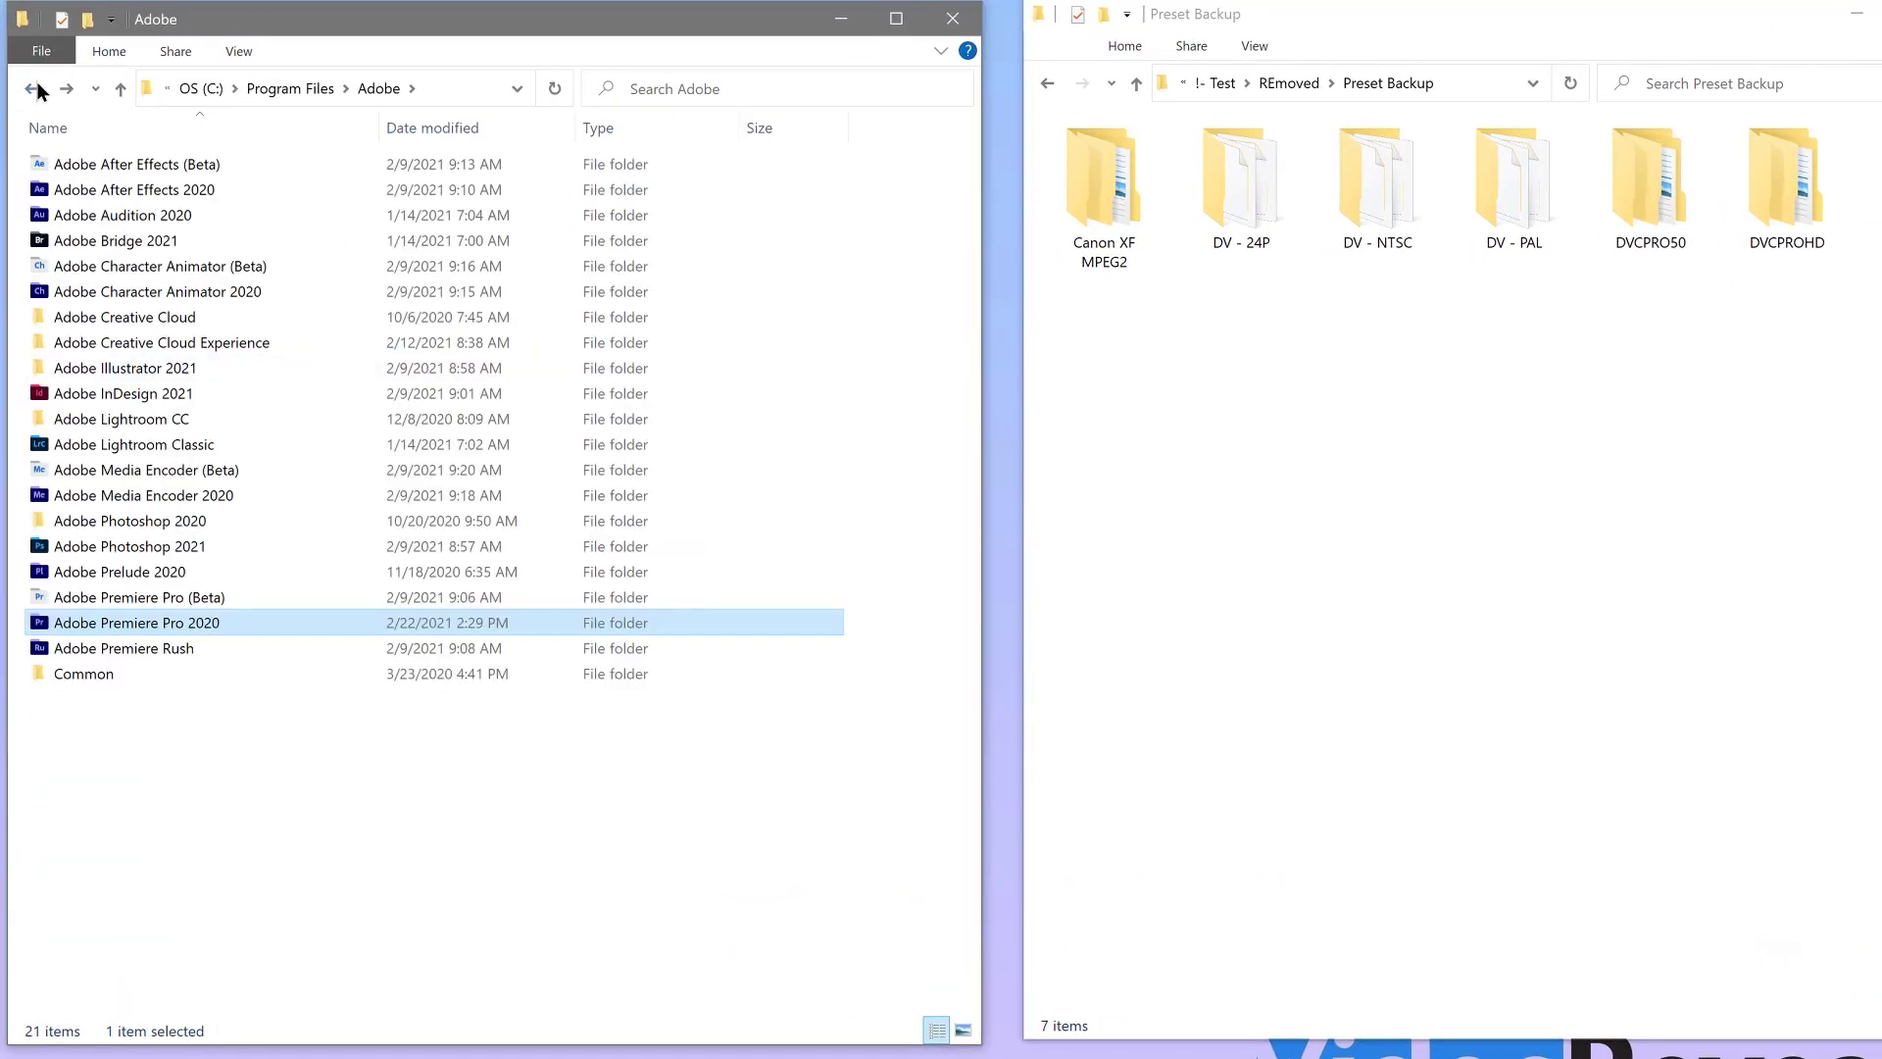
{"action": "left_click", "coordinate": [36, 90]}
{"action": "left_click", "coordinate": [32, 88]}
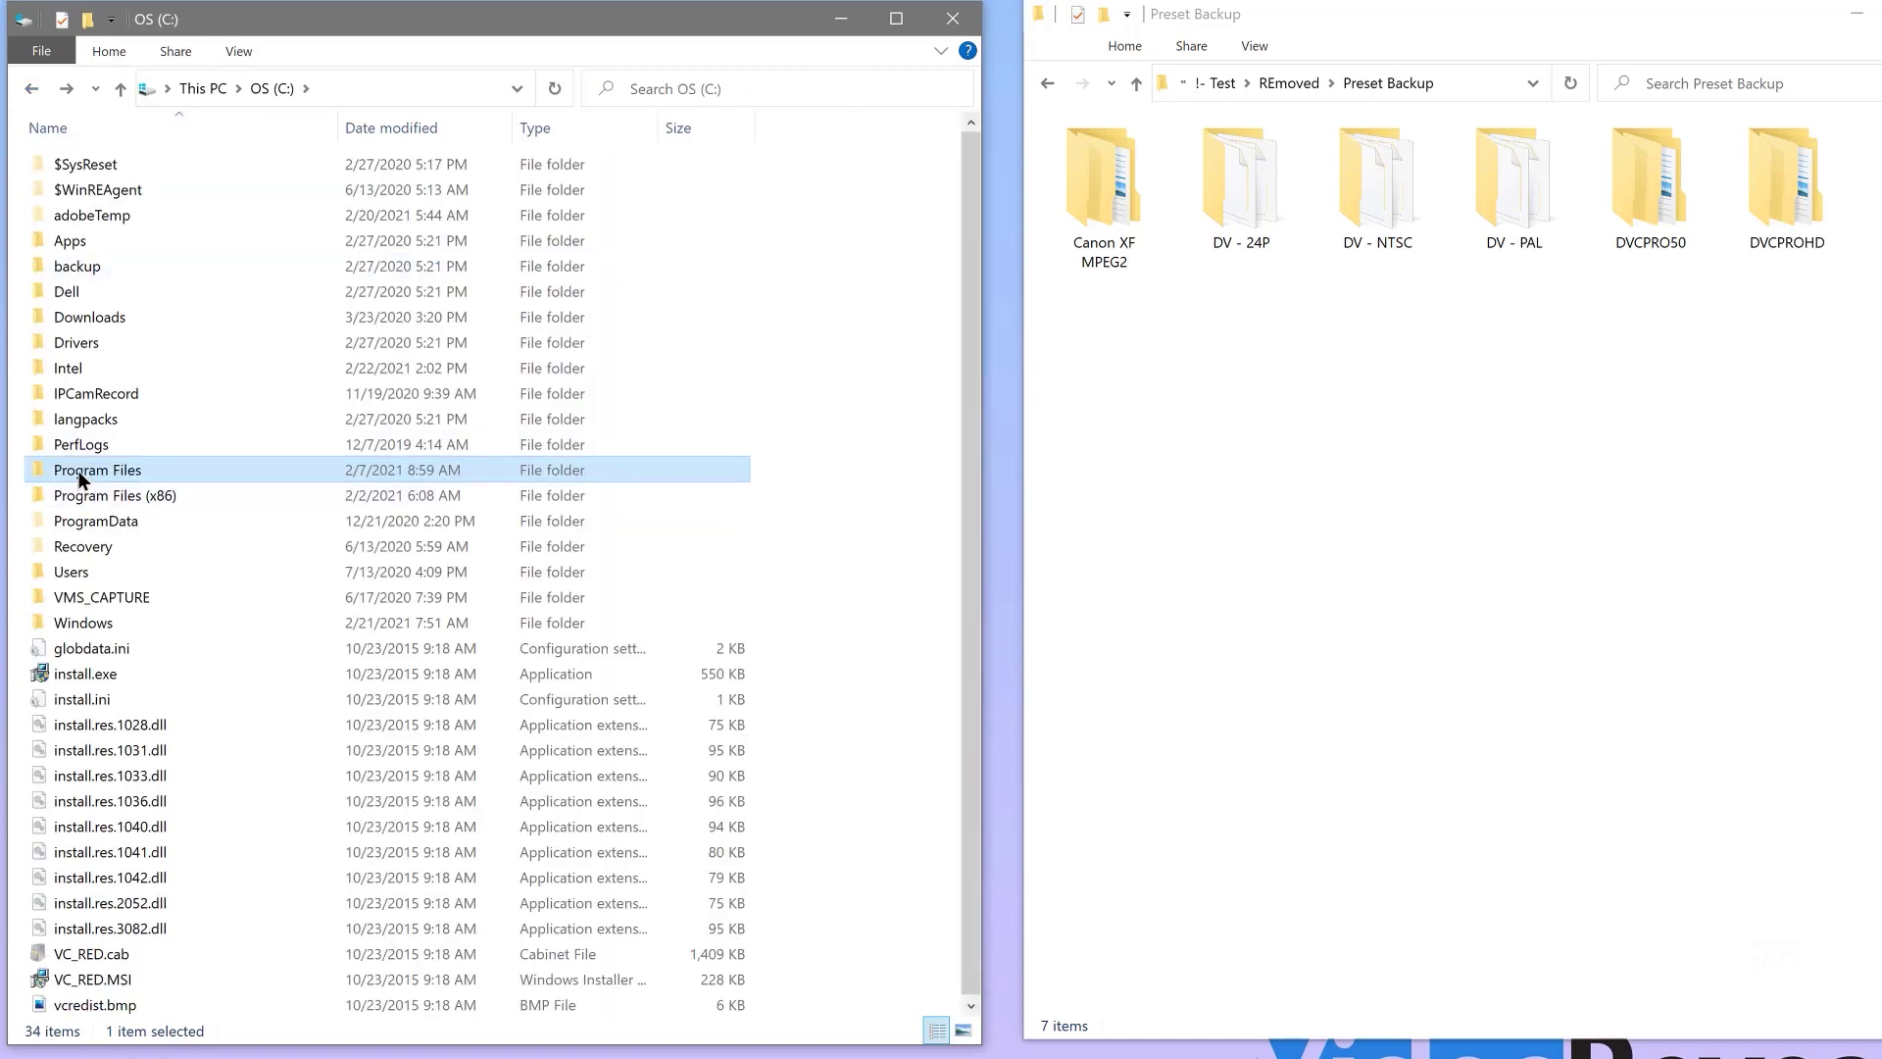
Open the 14.0 folder under Adobe > Premiere Pro in the Documents folder of the creator's Windows user account
{"action": "double_click", "coordinate": [69, 571]}
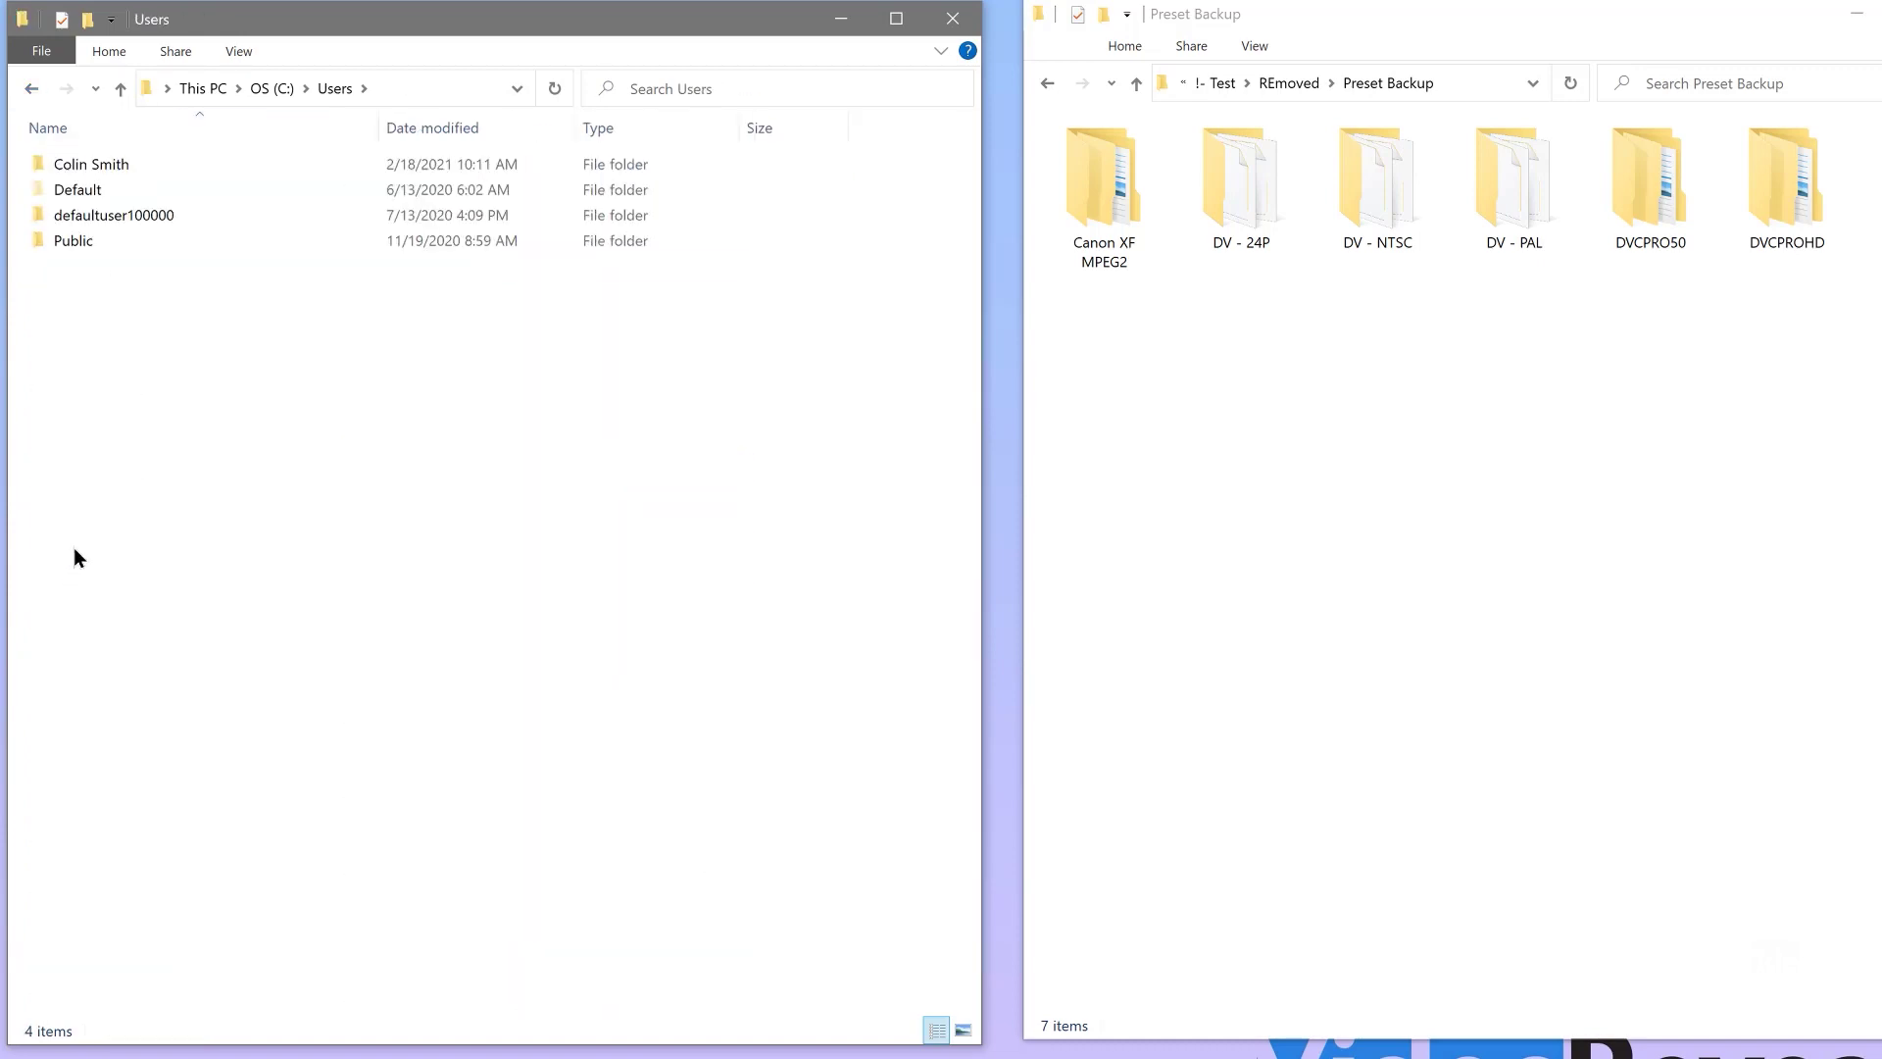
{"action": "double_click", "coordinate": [100, 167]}
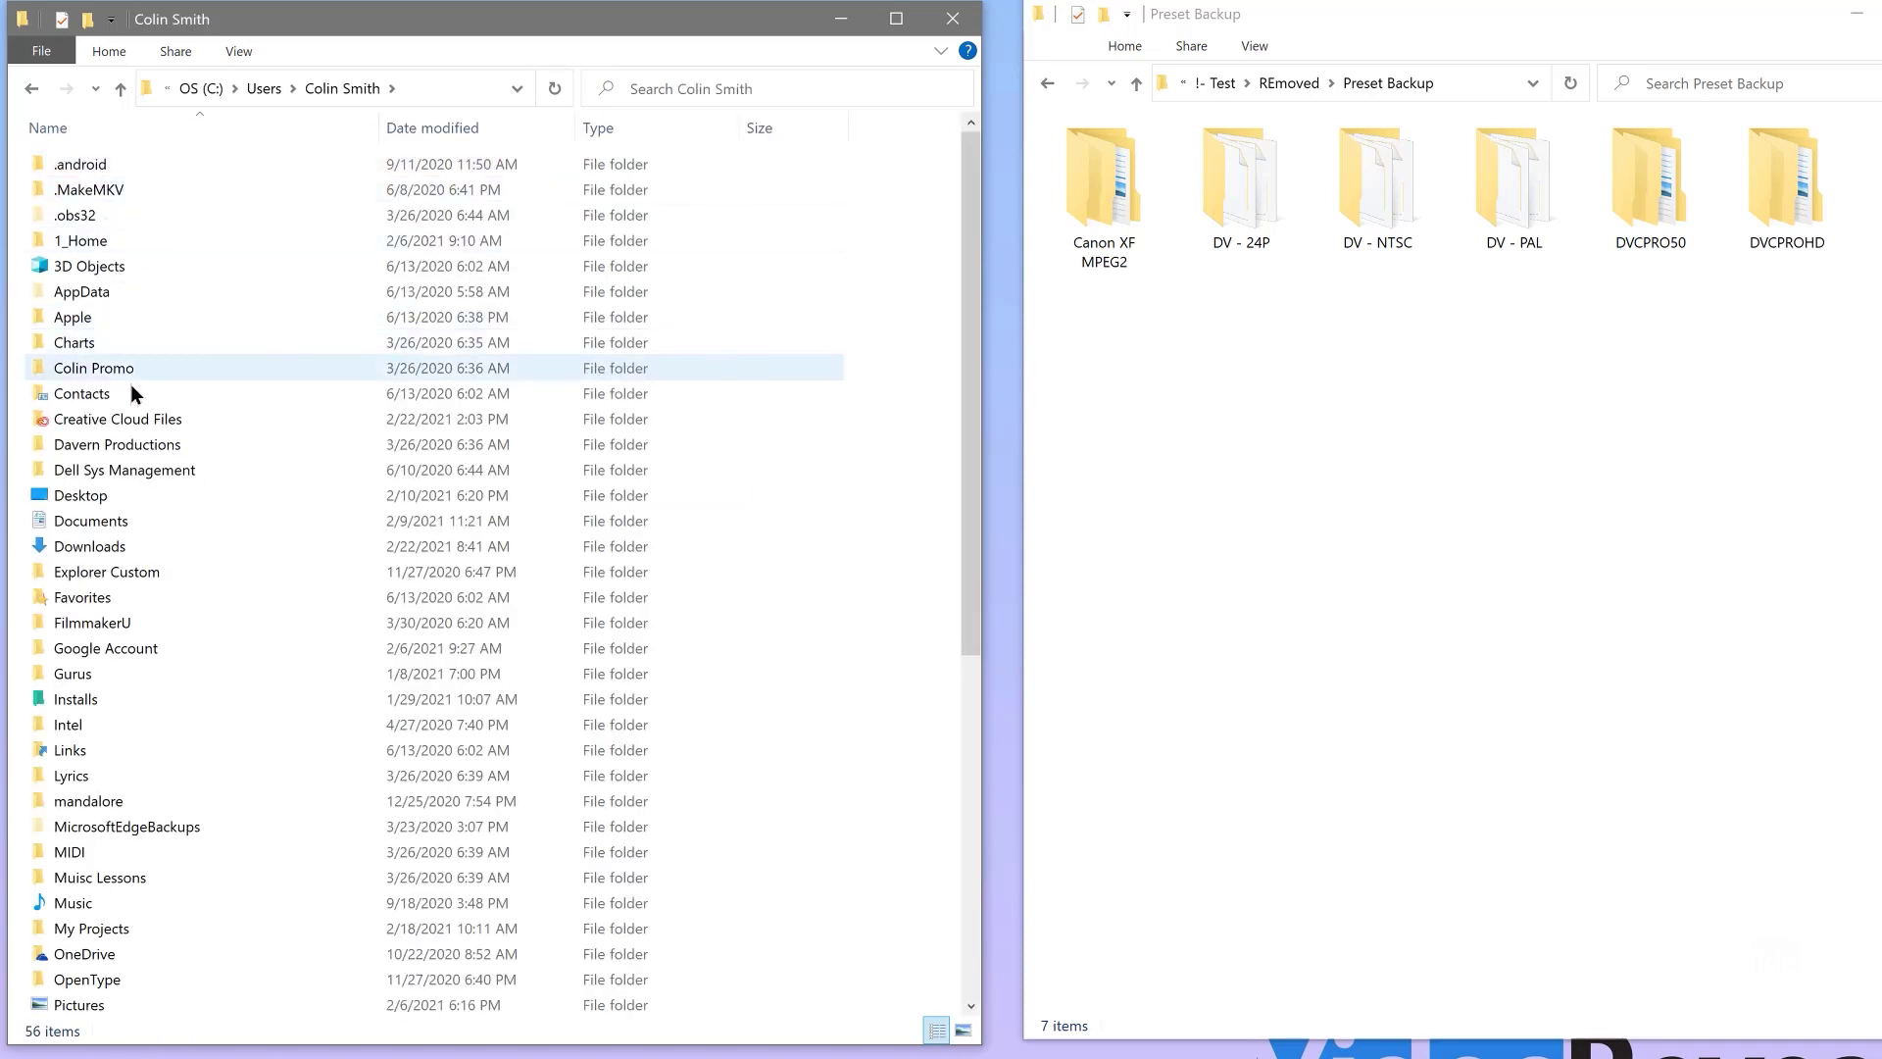
{"action": "double_click", "coordinate": [120, 520]}
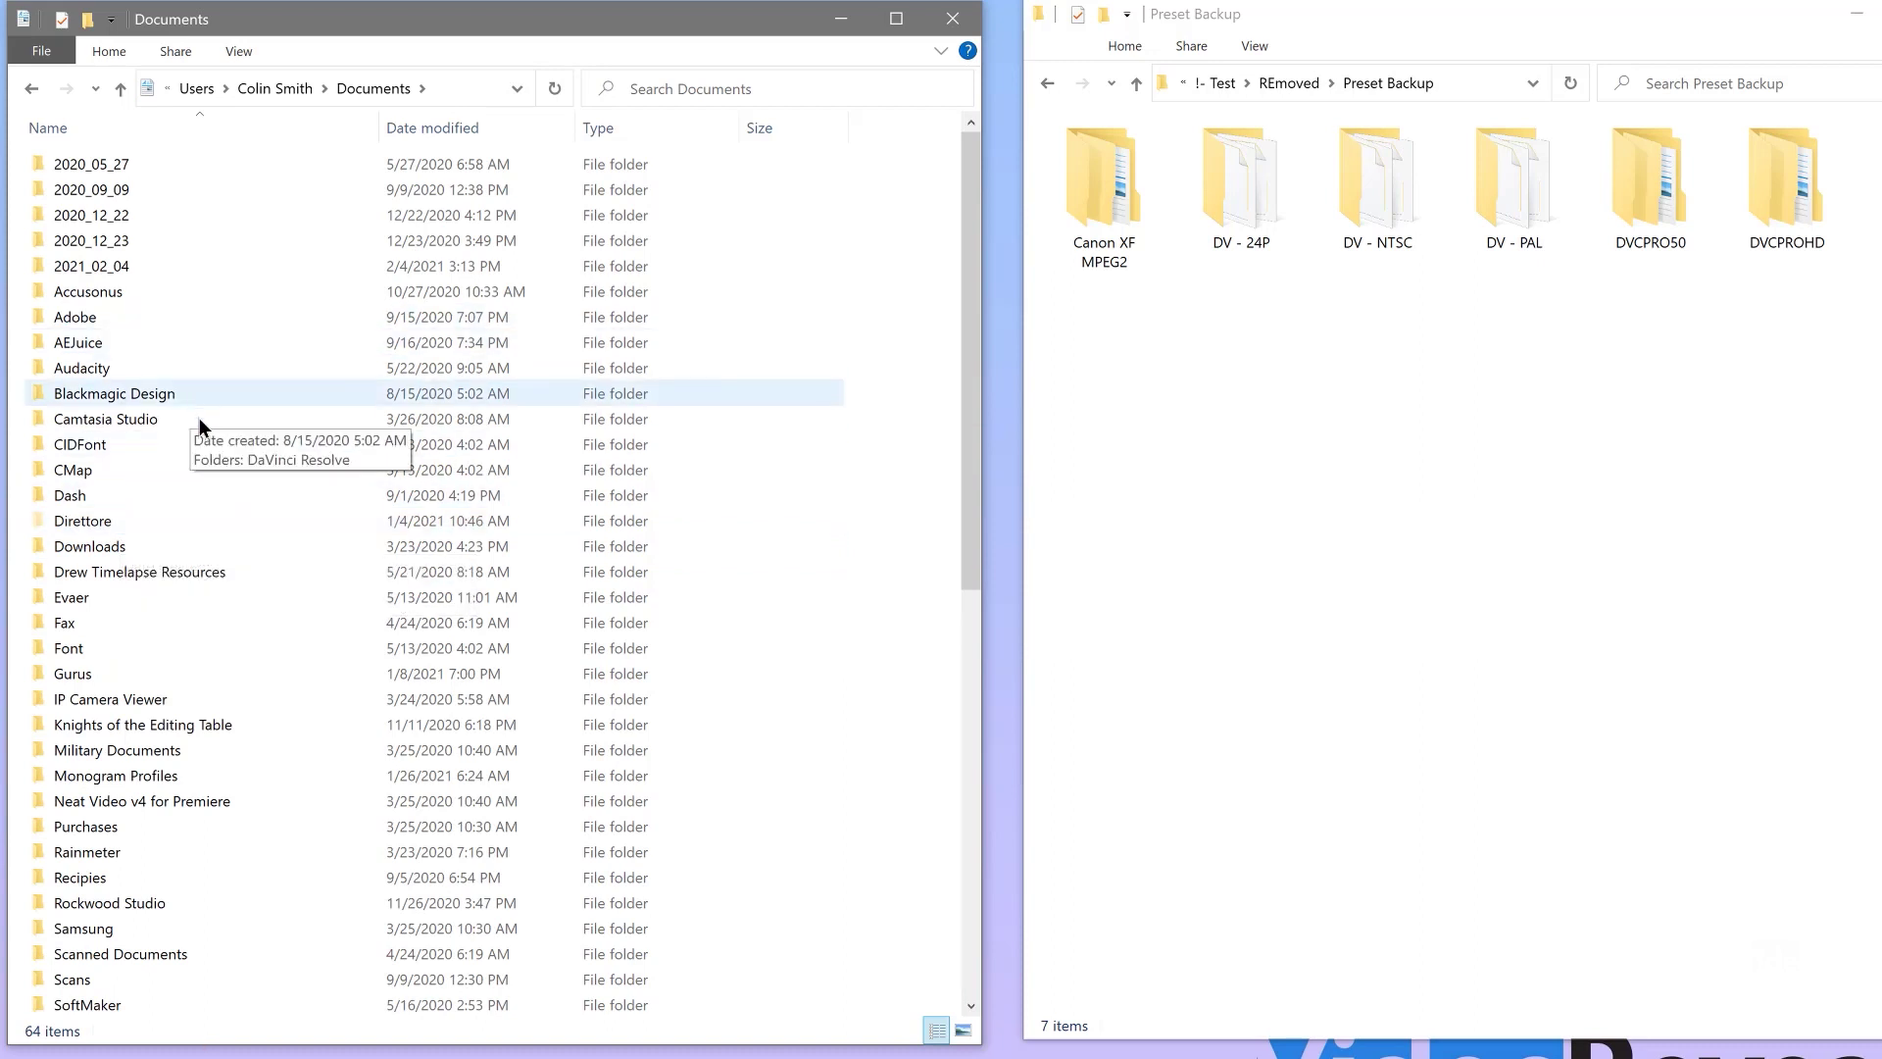
{"action": "double_click", "coordinate": [174, 316]}
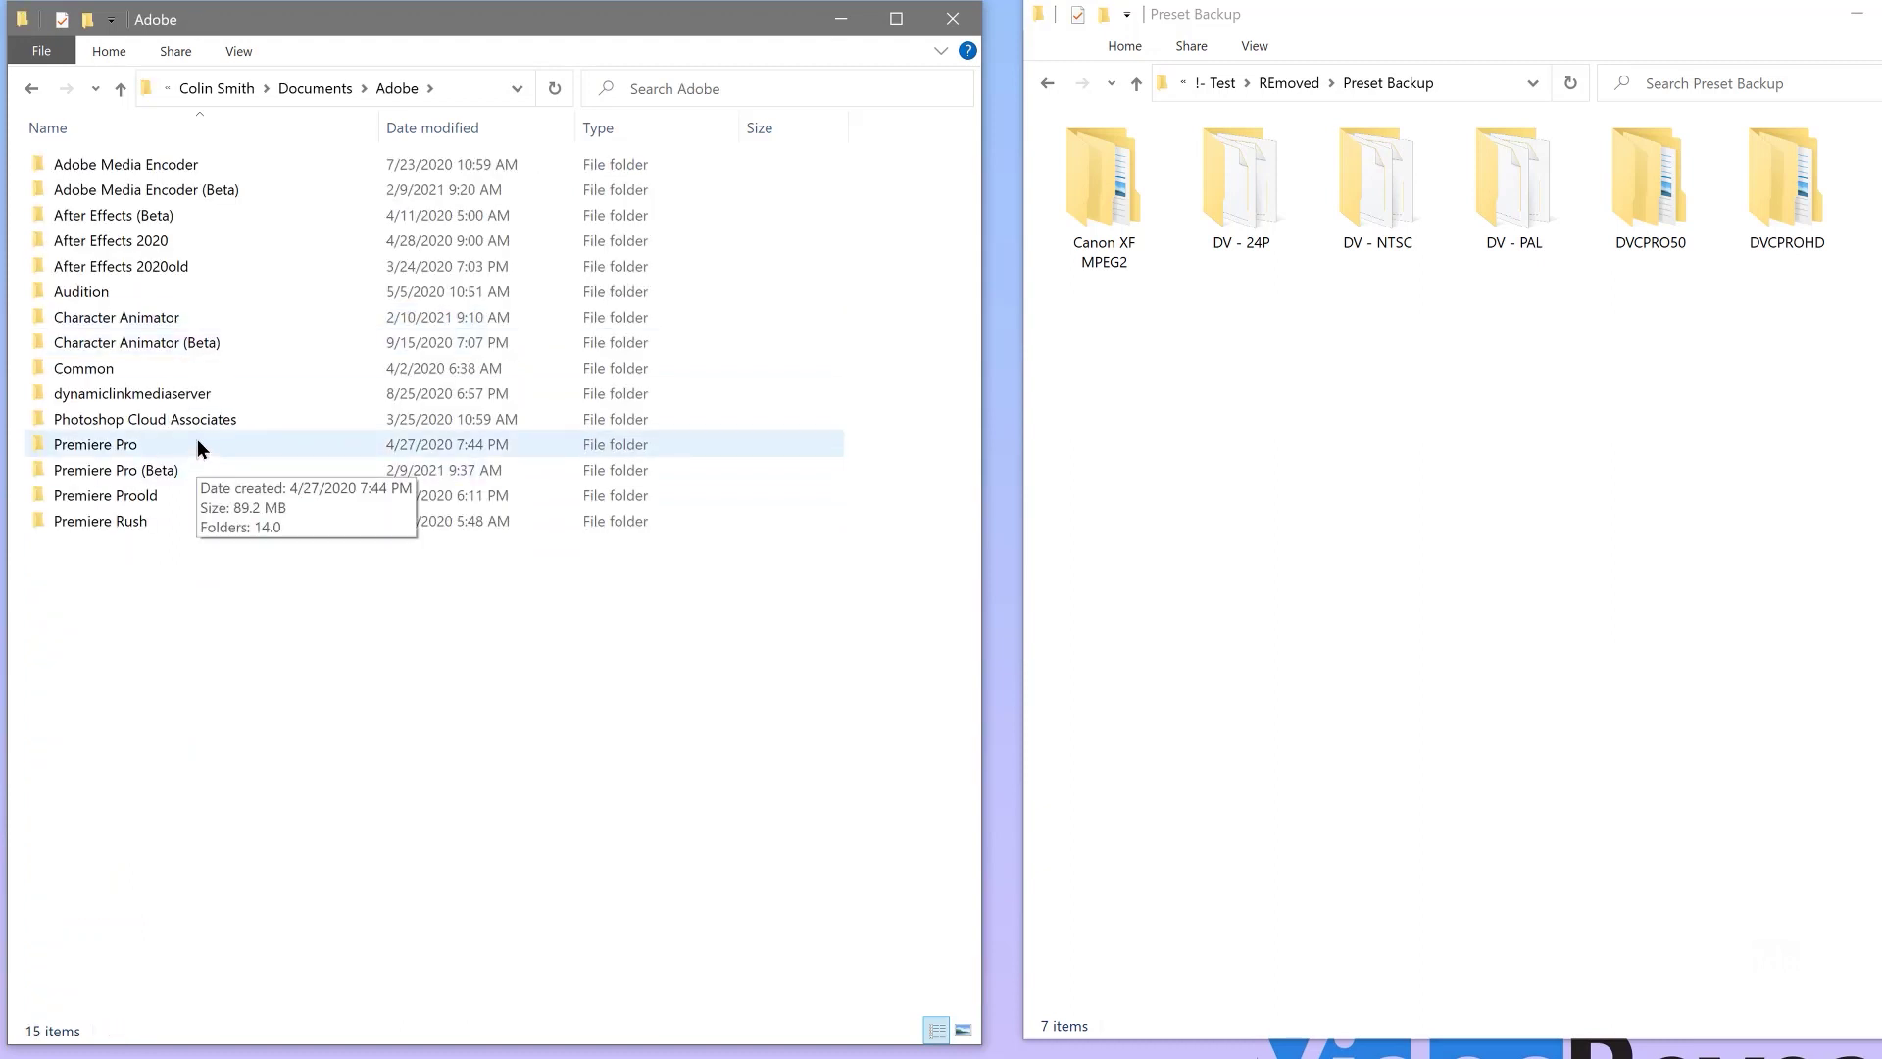
{"action": "double_click", "coordinate": [197, 444]}
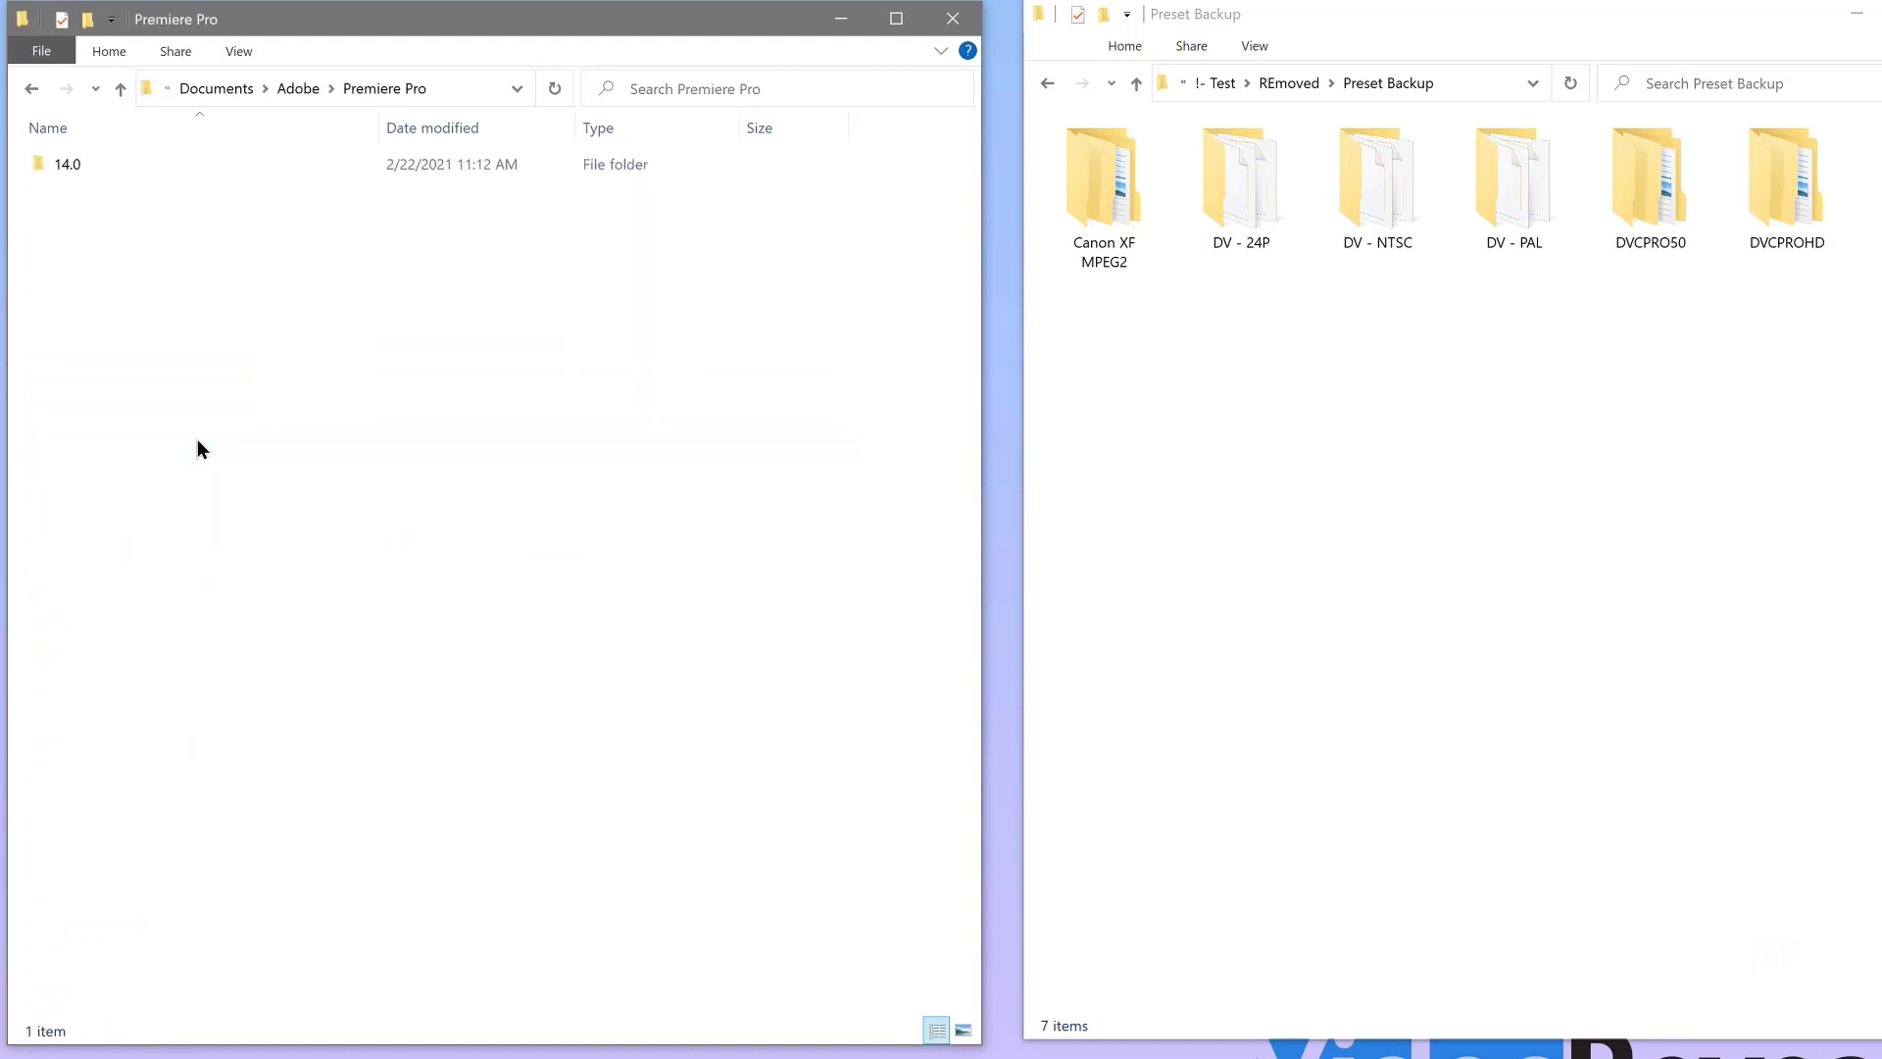
{"action": "double_click", "coordinate": [125, 162]}
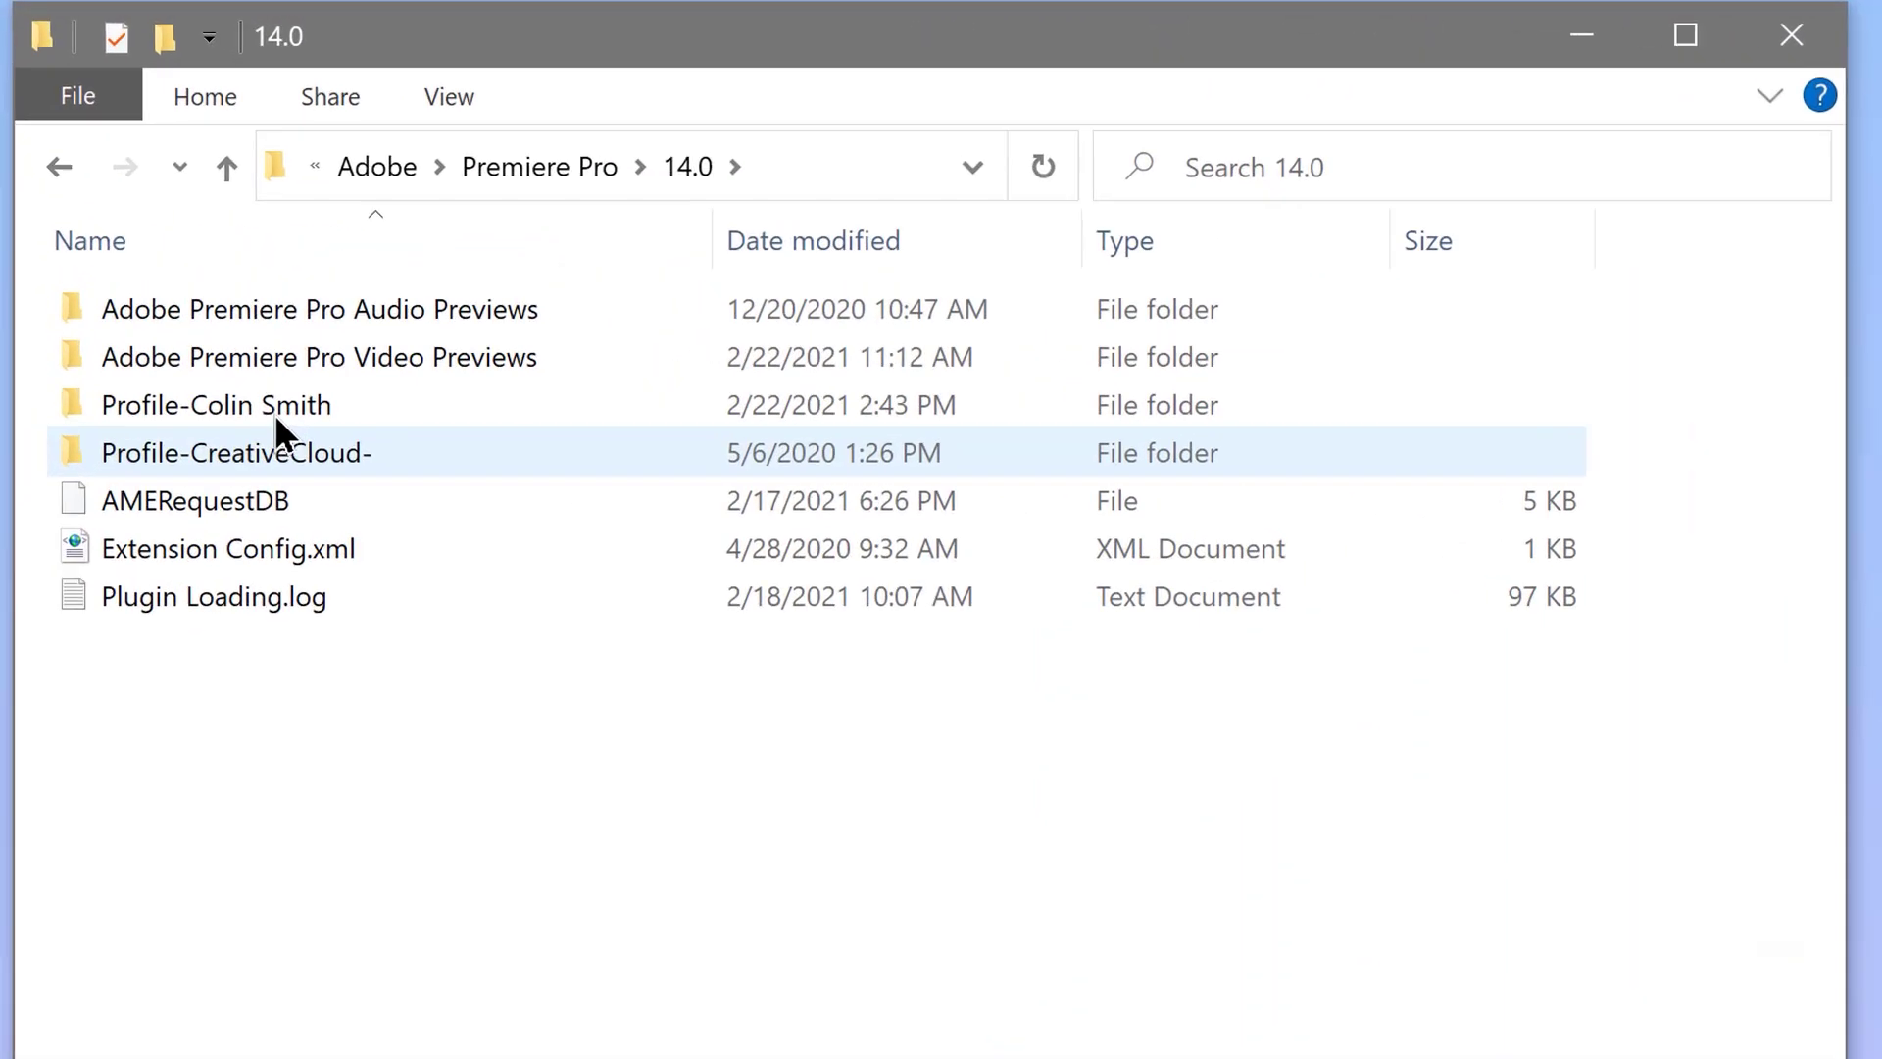
In the creator's named profile folder, open Settings and its Custom subfolder, and select the saved custom sequence preset file
{"action": "left_click", "coordinate": [220, 217]}
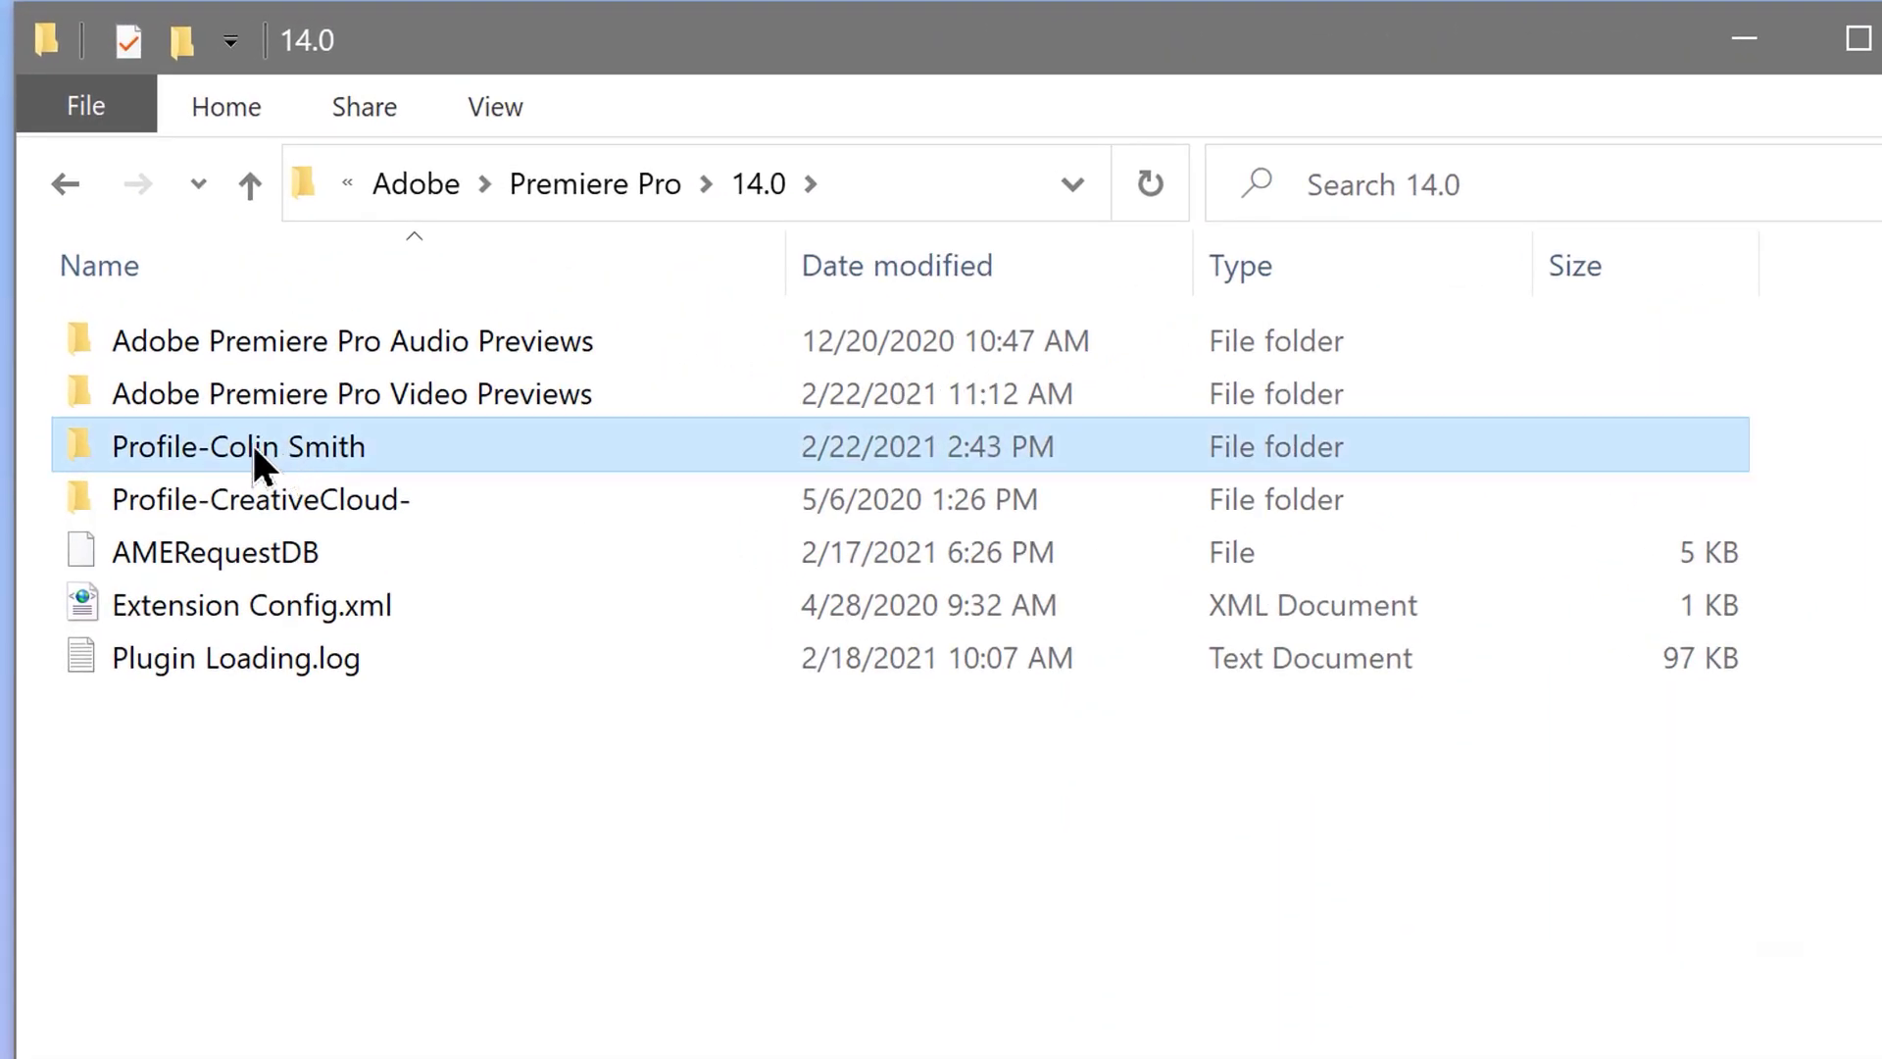
{"action": "double_click", "coordinate": [428, 446]}
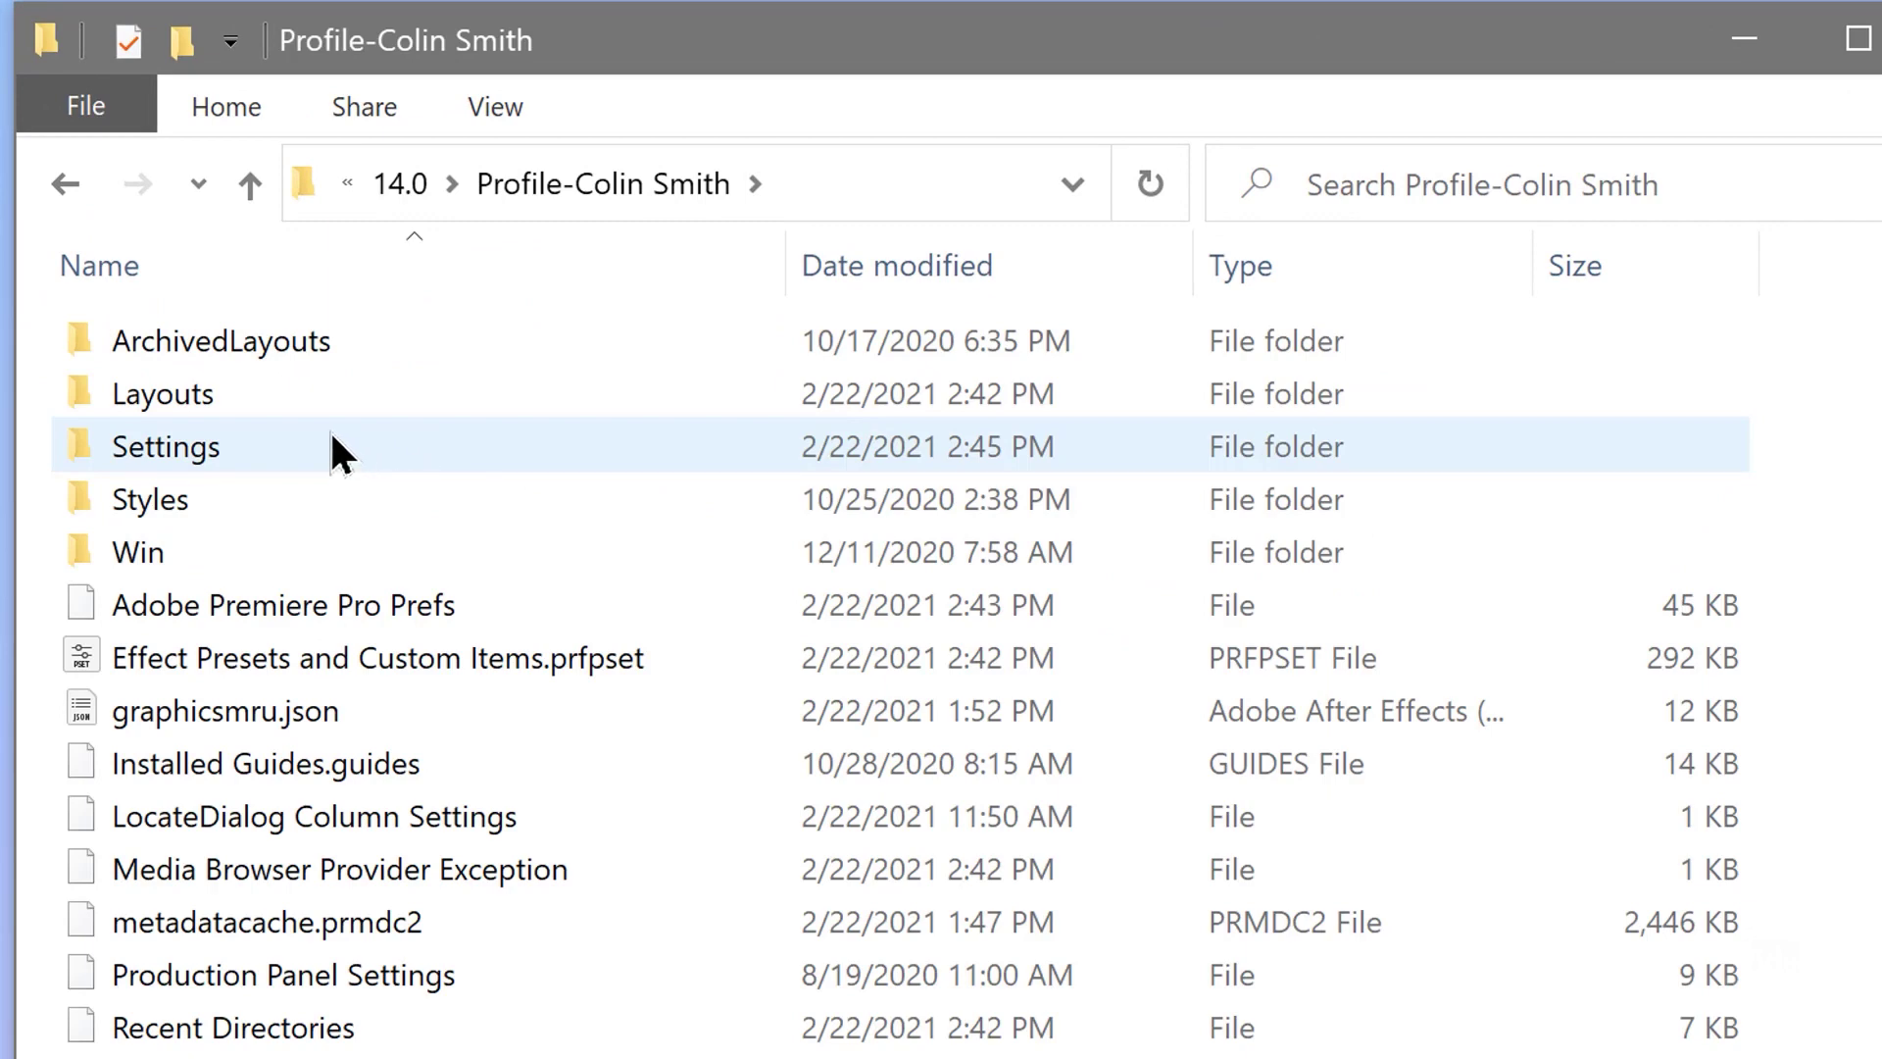
{"action": "double_click", "coordinate": [330, 441]}
{"action": "double_click", "coordinate": [329, 387]}
{"action": "left_click", "coordinate": [61, 334]}
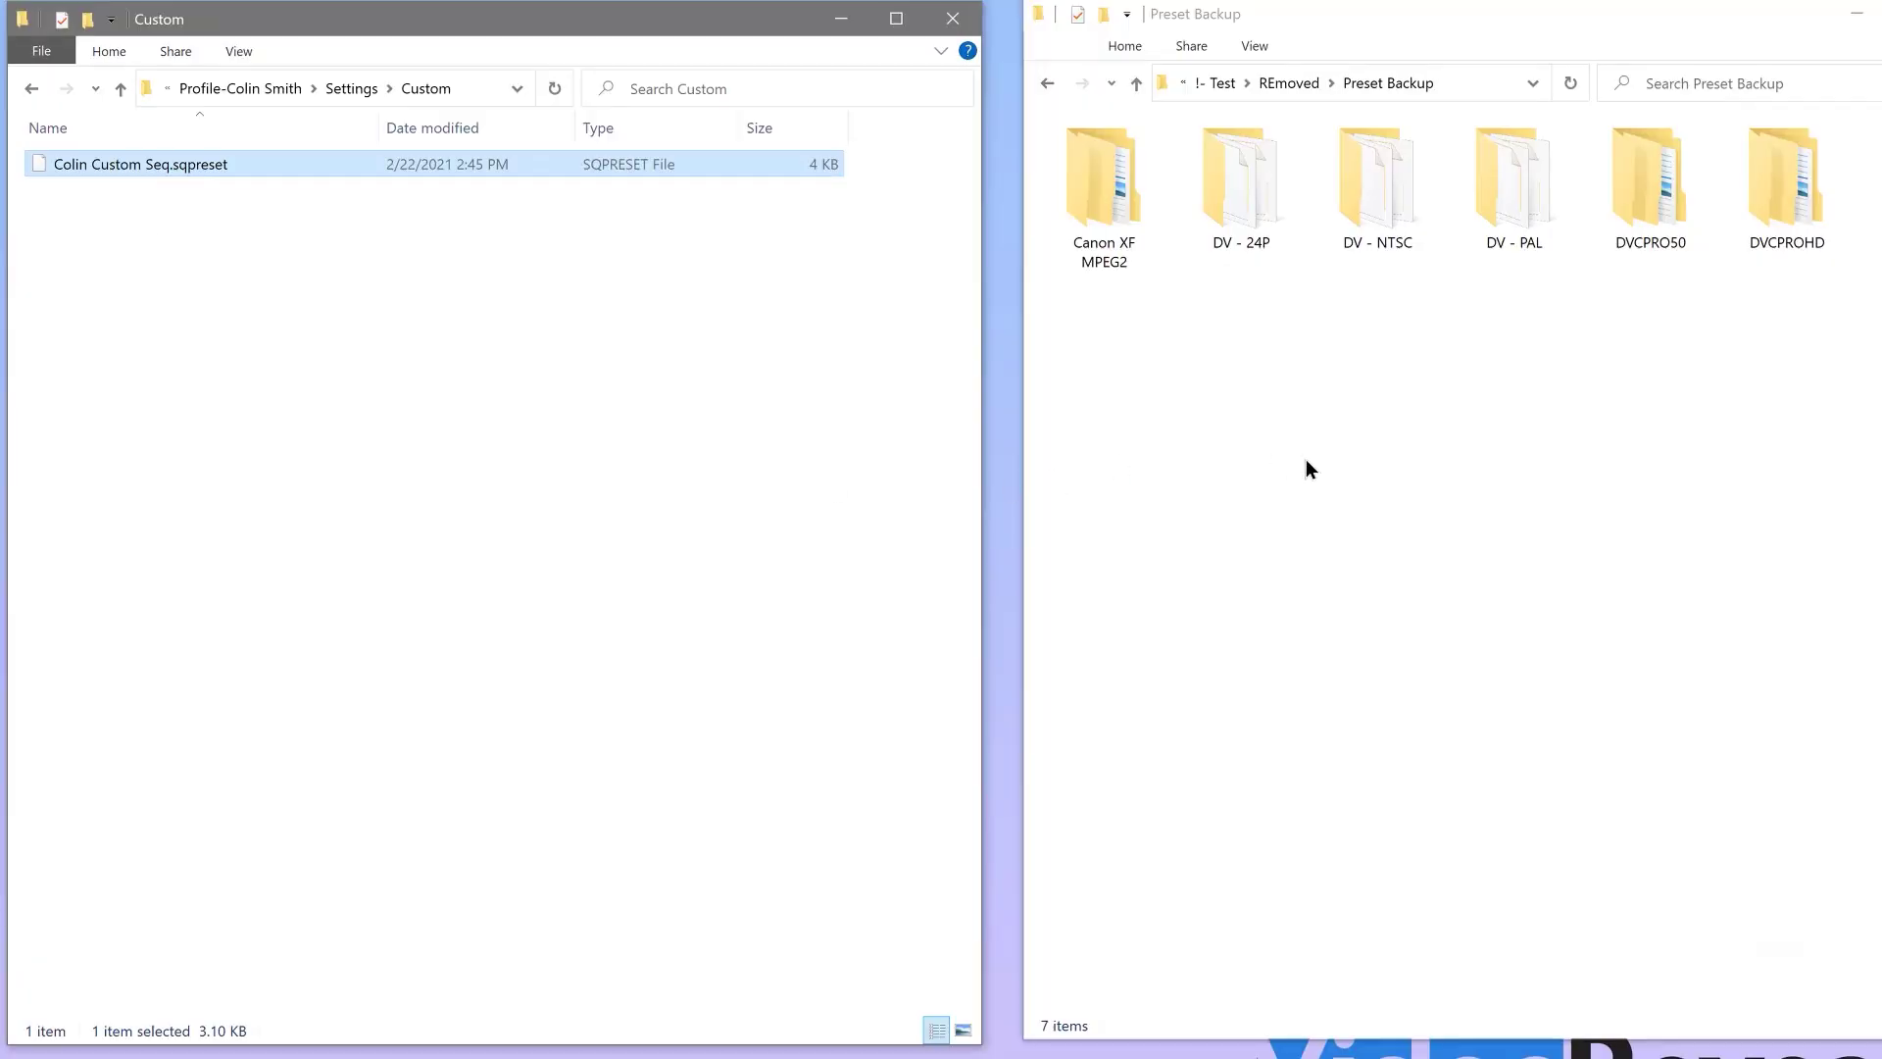
Switch to Premiere Pro and start another new sequence in the 335 Clean Presets project
{"action": "left_click", "coordinate": [1791, 325]}
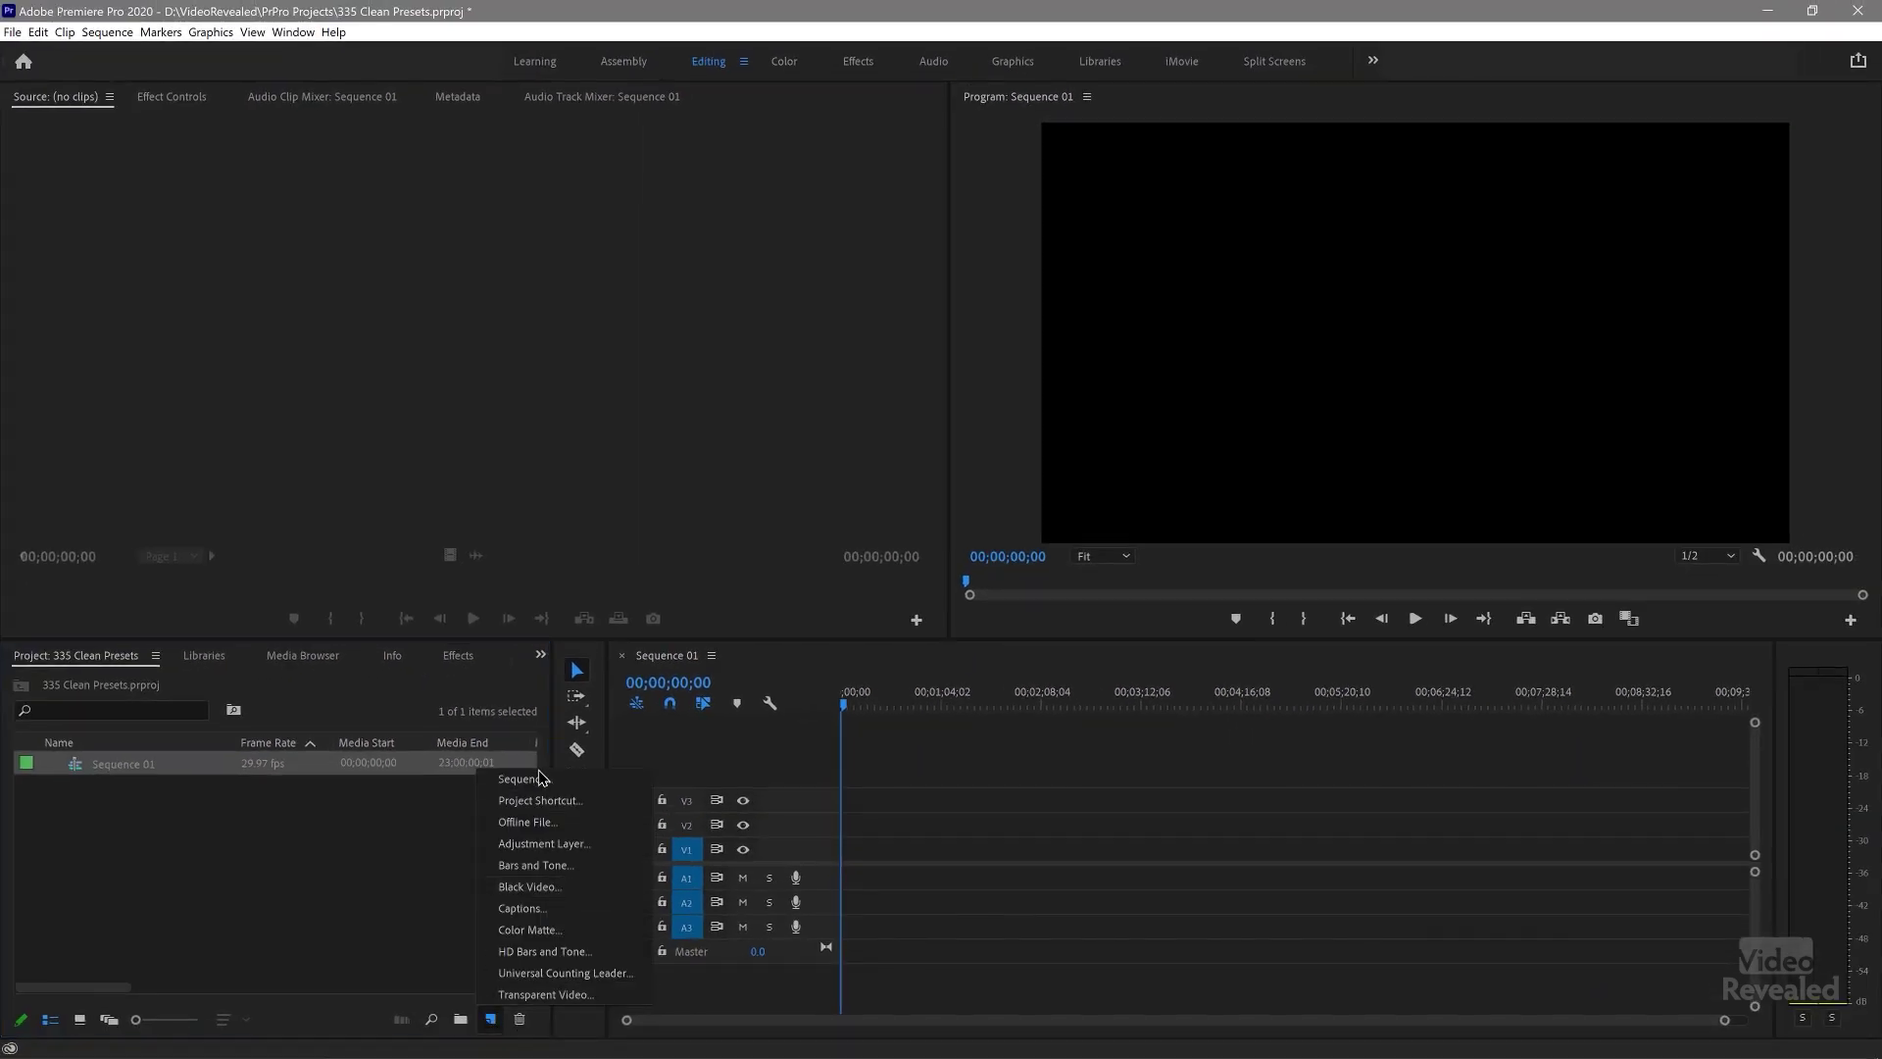
{"action": "key", "text": "ctrl+n"}
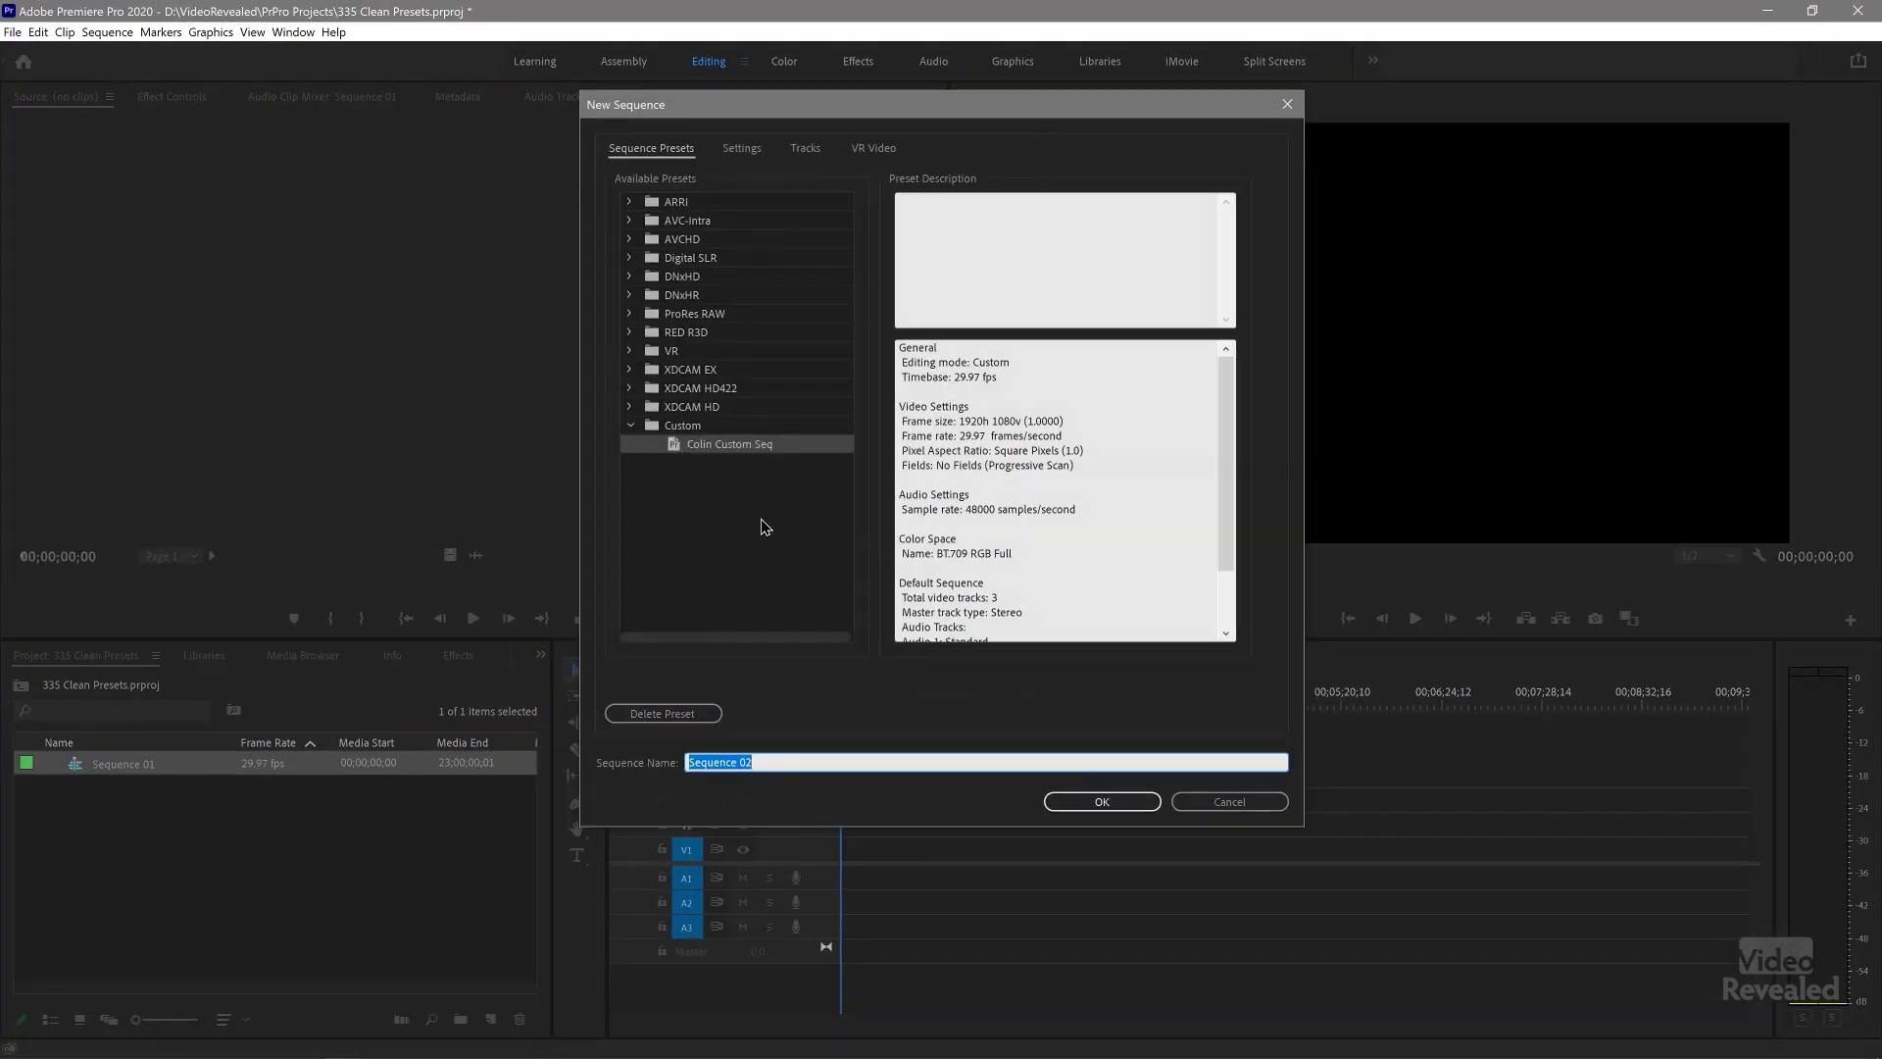